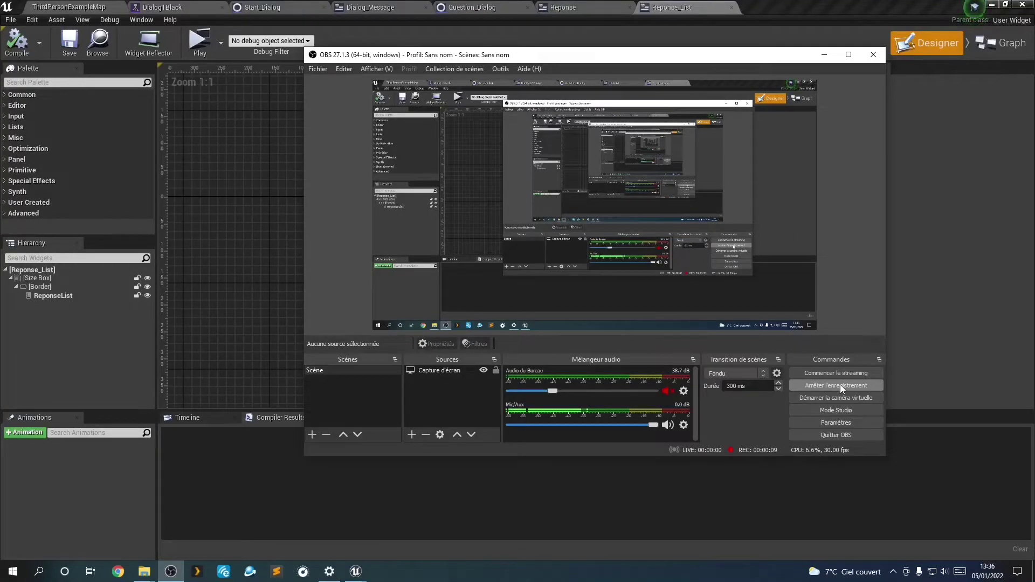
Stop the OBS recording and bring the Unreal Editor with the Reponse_List widget forward.
left_click(839, 384)
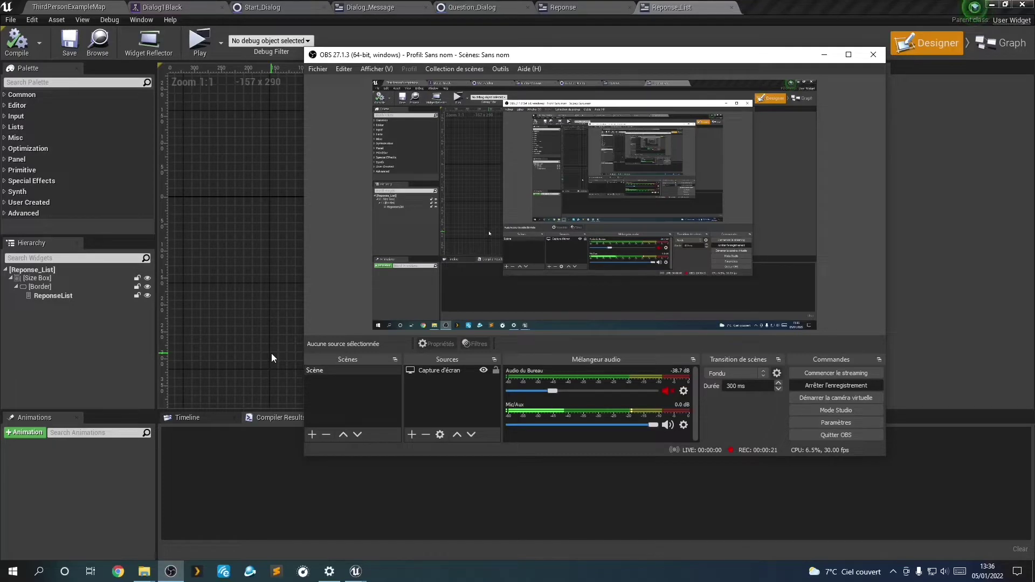
left_click(243, 315)
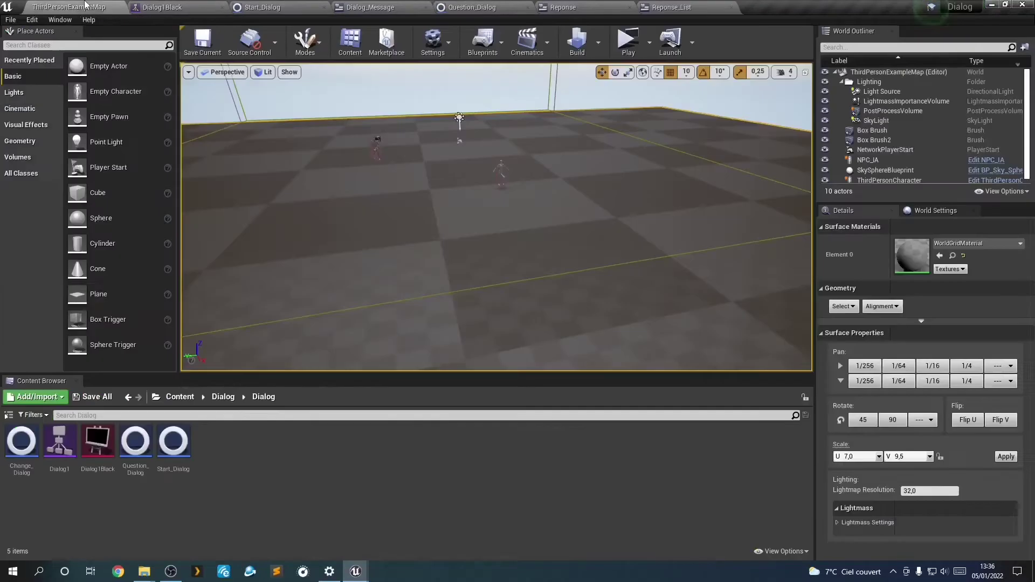
In the example map's Content Browser, create a new folder named Dialog_Mode inside Dialog.
left_click(111, 6)
right_click(231, 471)
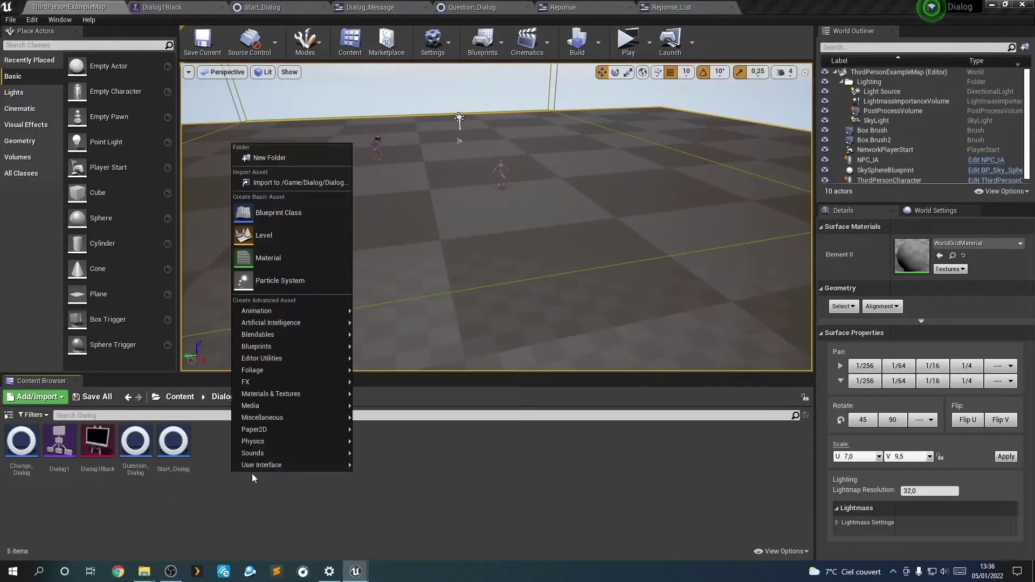
left_click(264, 158)
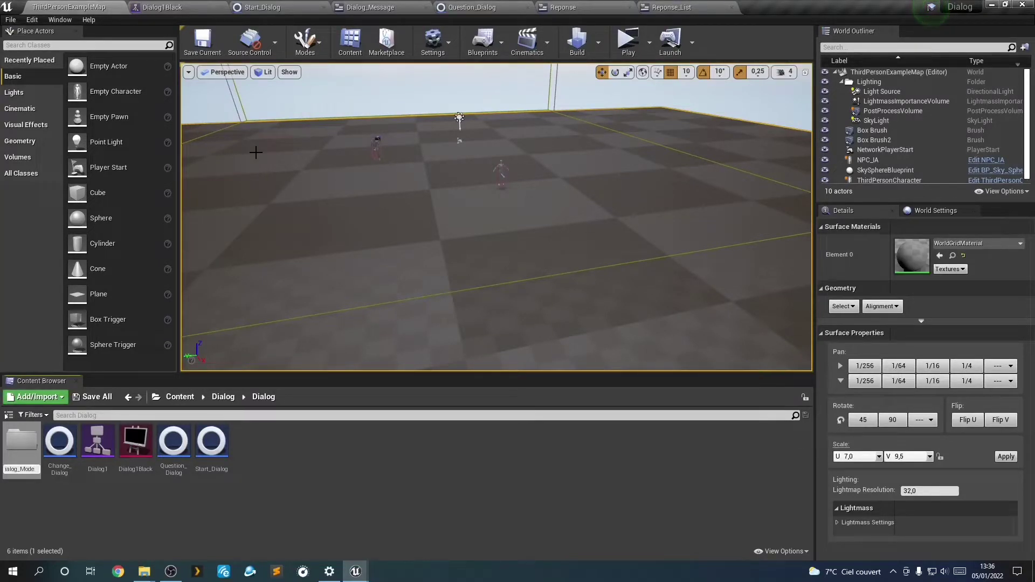
left_click(261, 512)
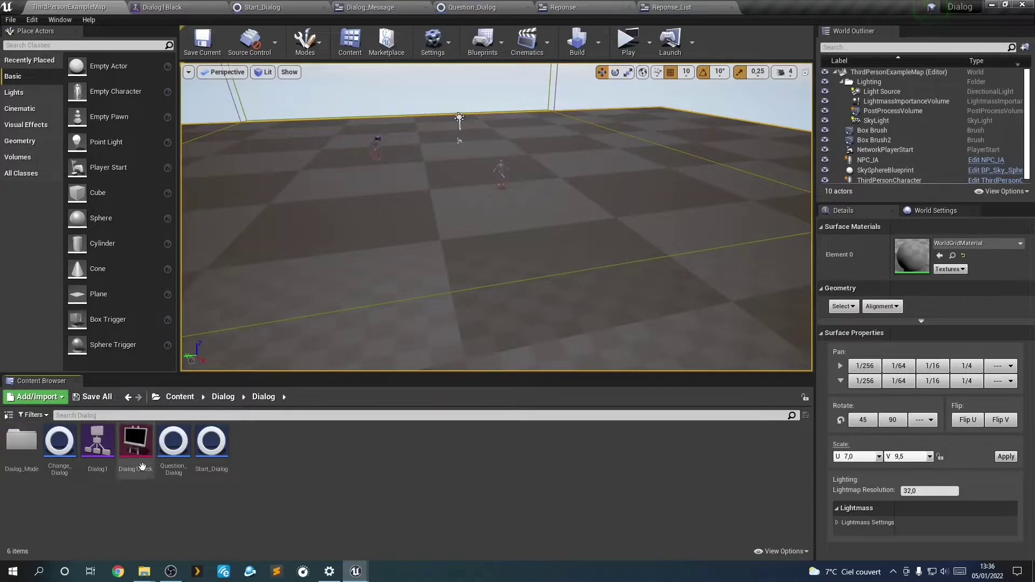
Move Start_Dialog, Question_Dialog and Change_Dialog into the Dialog_Mode folder.
left_click(211, 445)
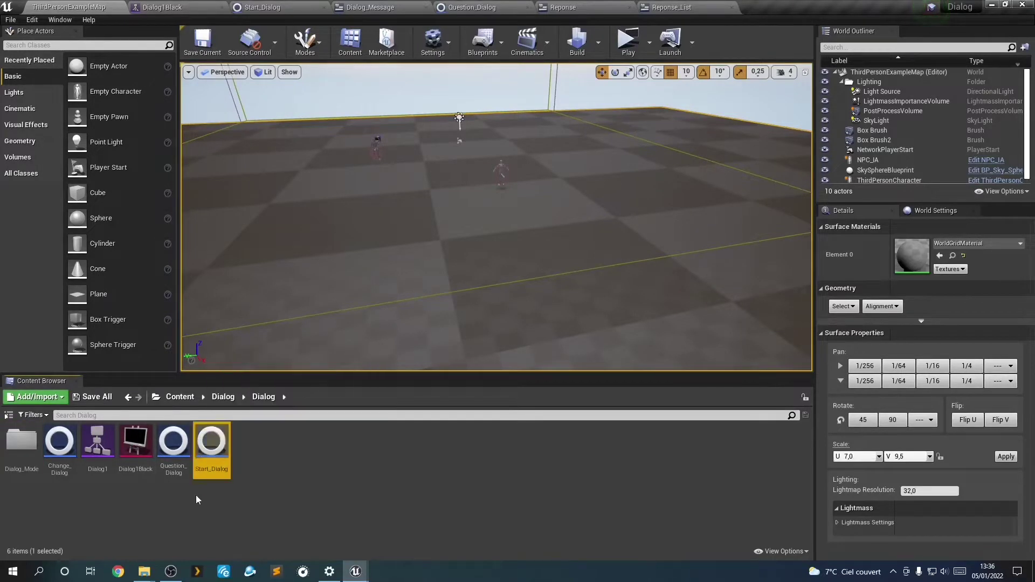
left_click(173, 450, "ctrl")
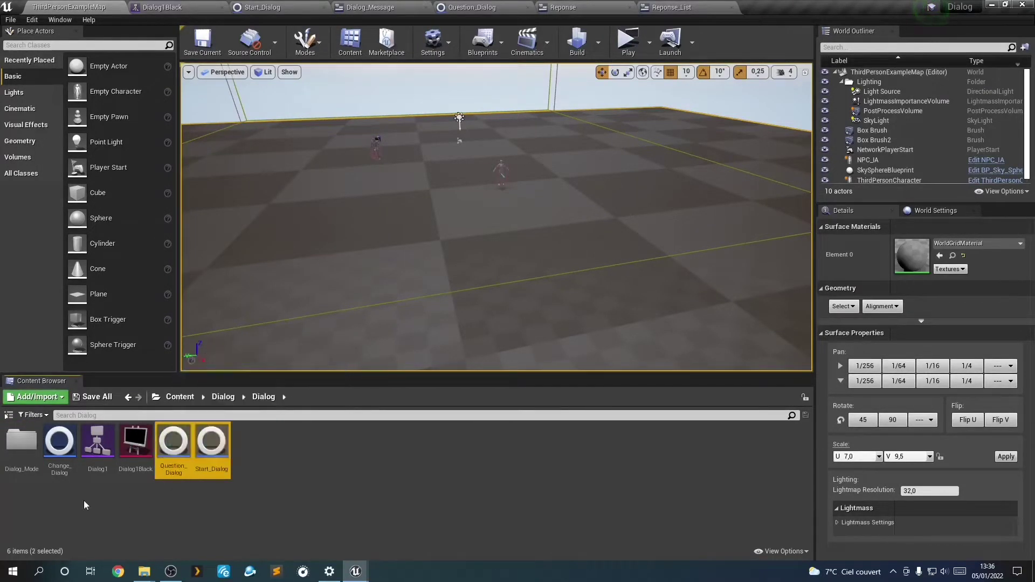
left_click(59, 442, "ctrl")
left_click_drag(60, 442, 16, 450)
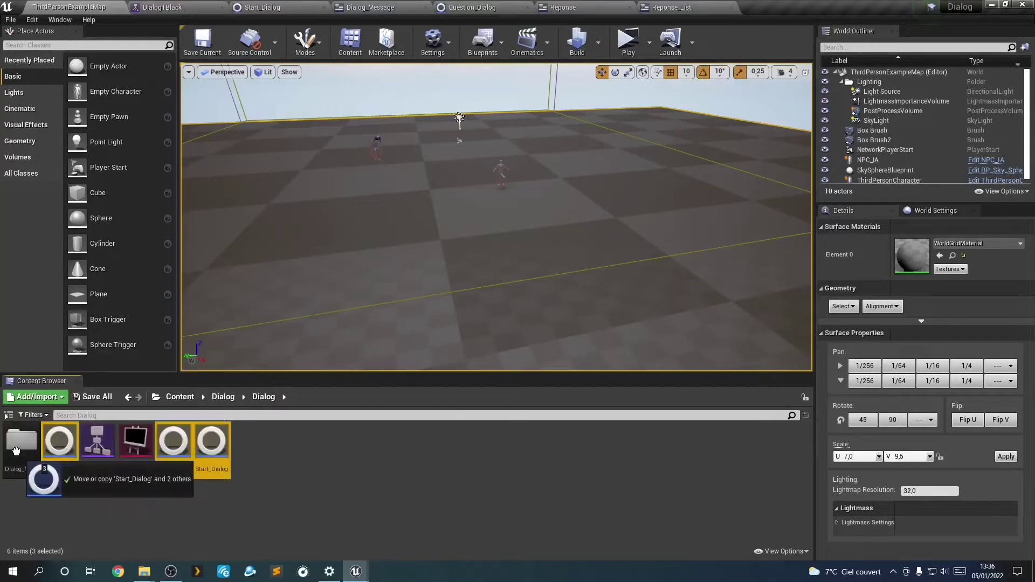
left_click(28, 467)
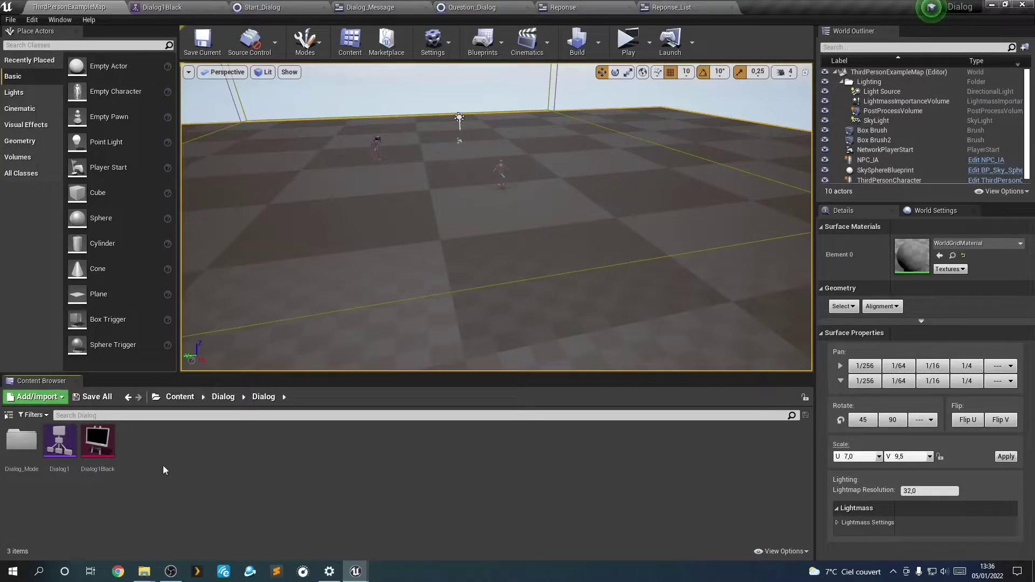
Create another new folder in Dialog named Dialog_Perso.
right_click(163, 467)
left_click(219, 148)
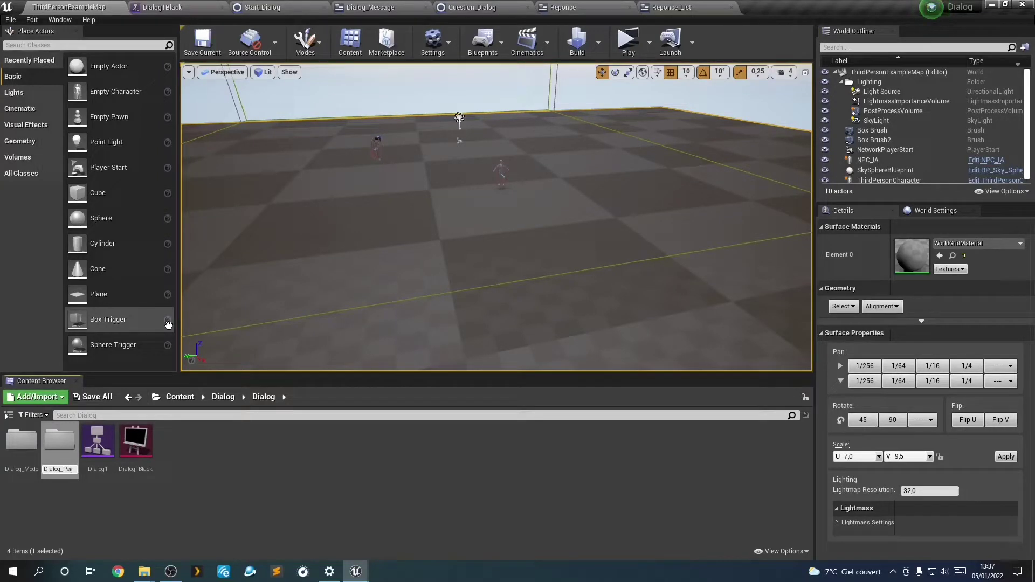
key("Return")
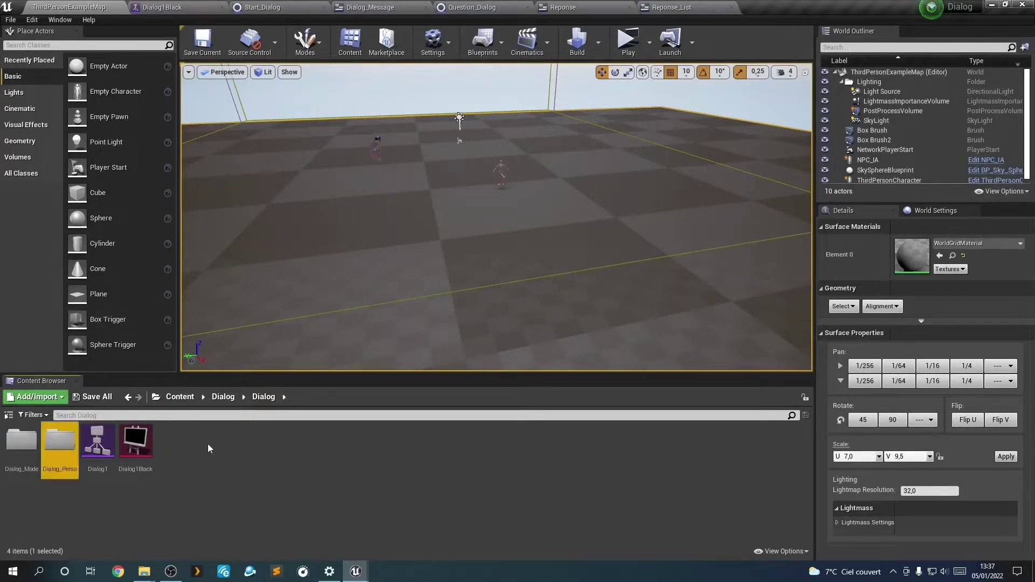
Move the Dialog1 and Dialog1Black assets into Dialog_Perso.
left_click(98, 447)
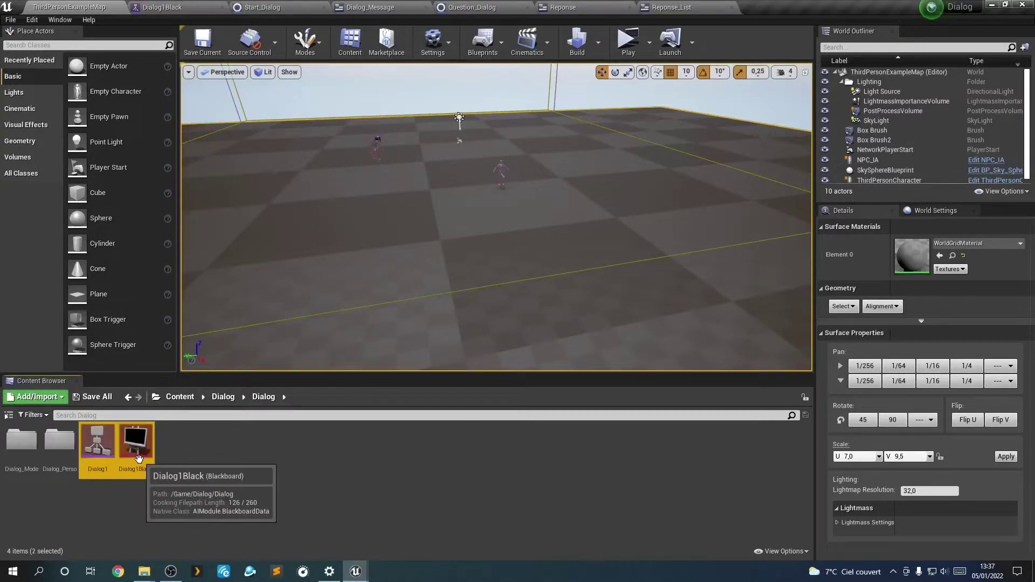
left_click(139, 458, "ctrl")
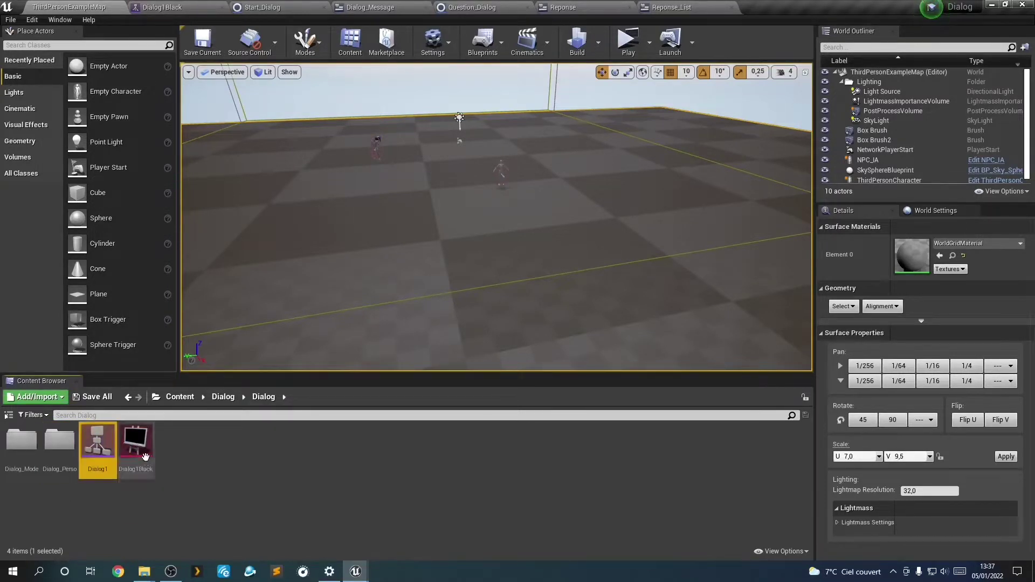
left_click_drag(107, 448, 63, 461)
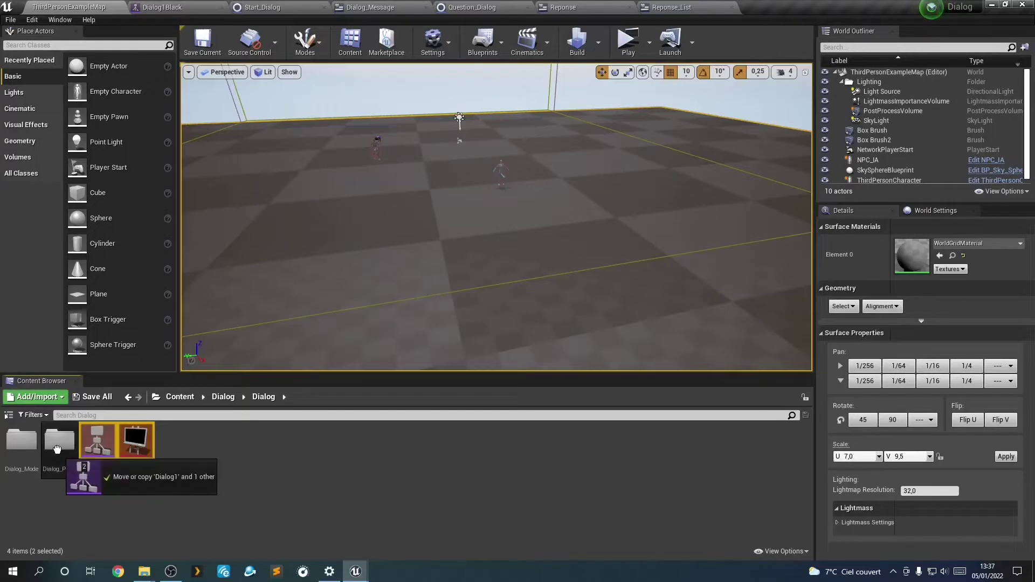
left_click(81, 464)
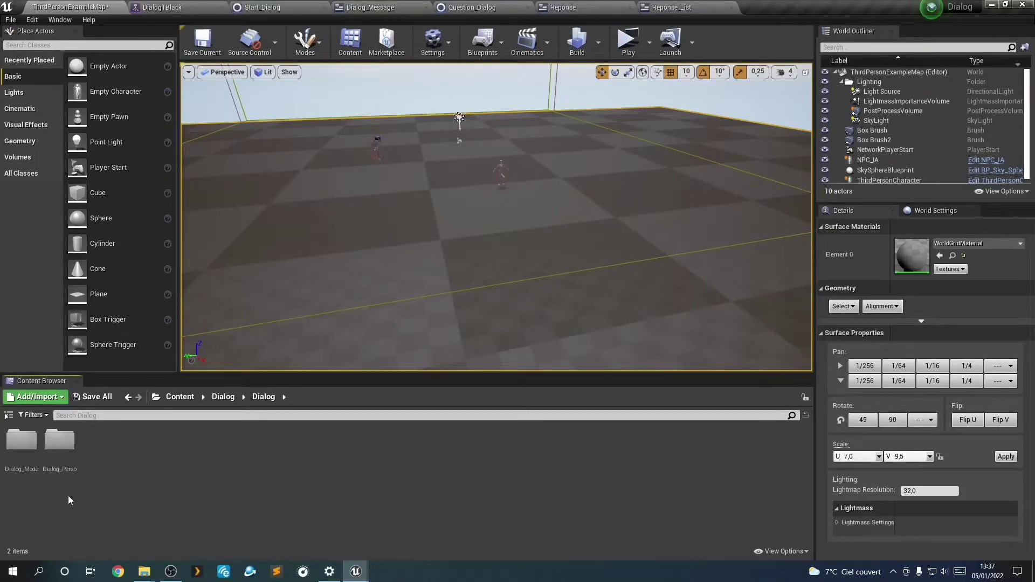
Check Dialog_Perso, then go back up and open the Dialog_Mode folder.
double_click(59, 439)
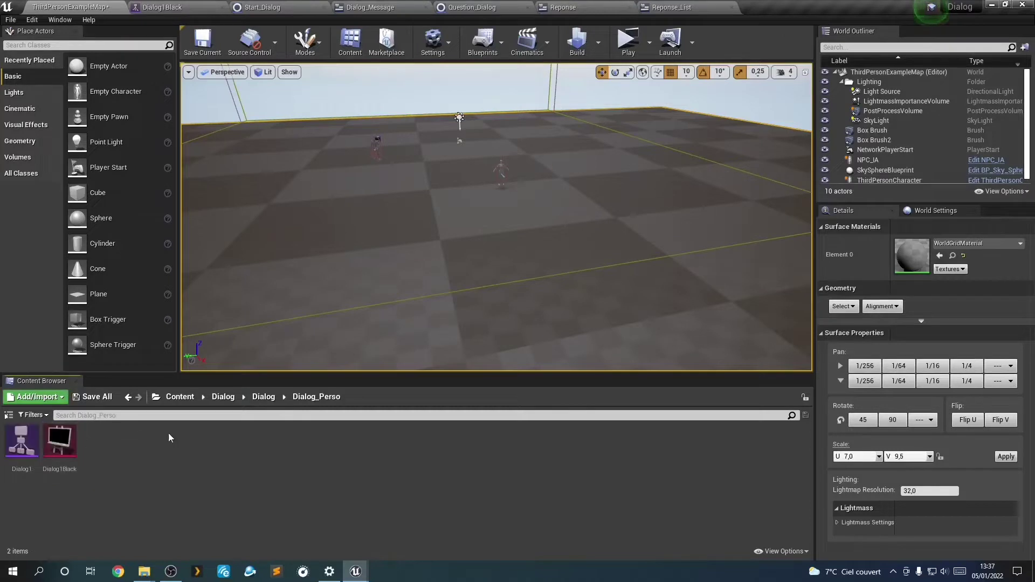
left_click(256, 401)
double_click(22, 439)
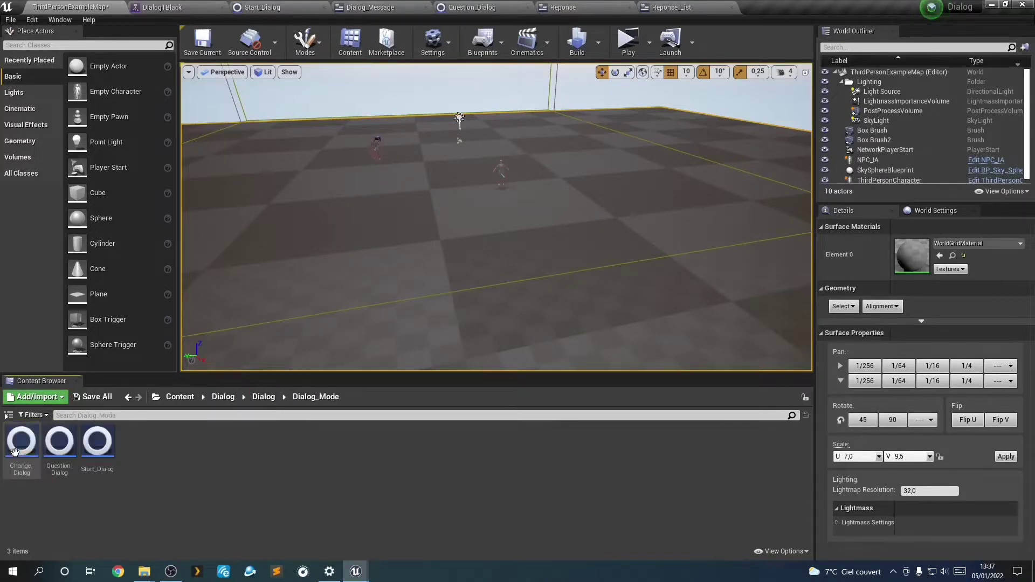
right_click(150, 451)
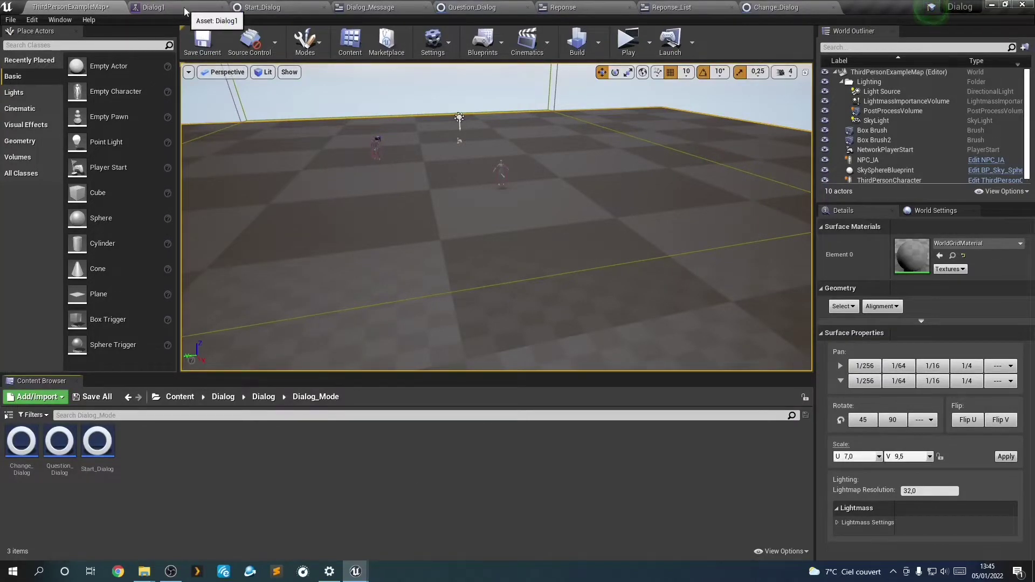
Create a new decorator Blueprint from the Dialog1 behavior tree's toolbar.
left_click(160, 8)
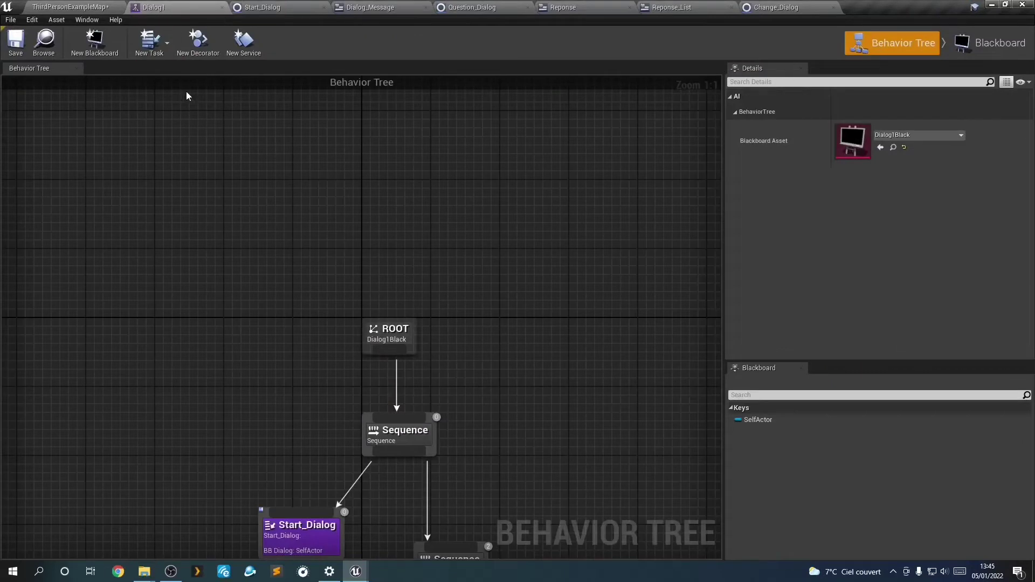
right_click_drag(222, 225, 203, 162)
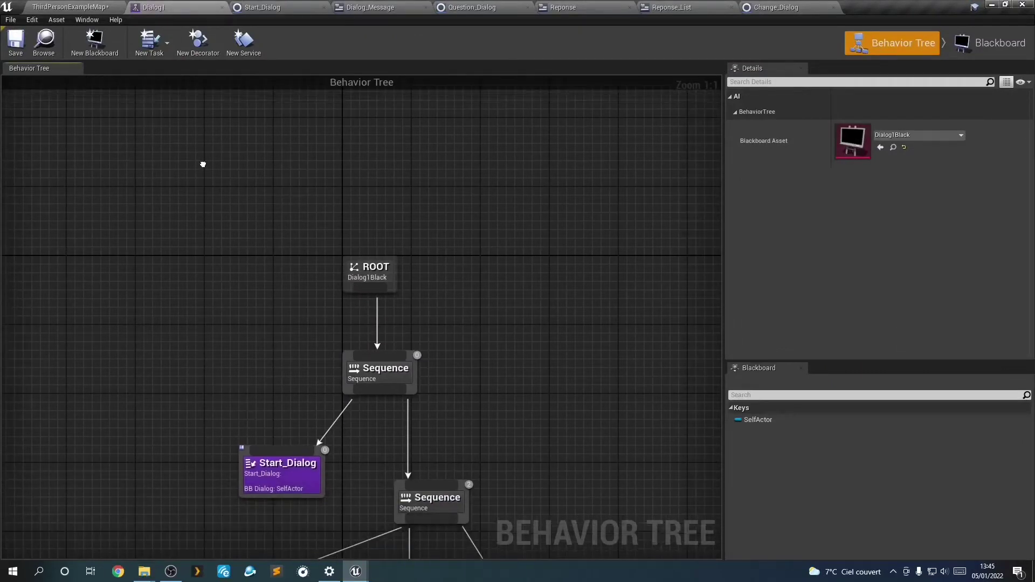
left_click(206, 47)
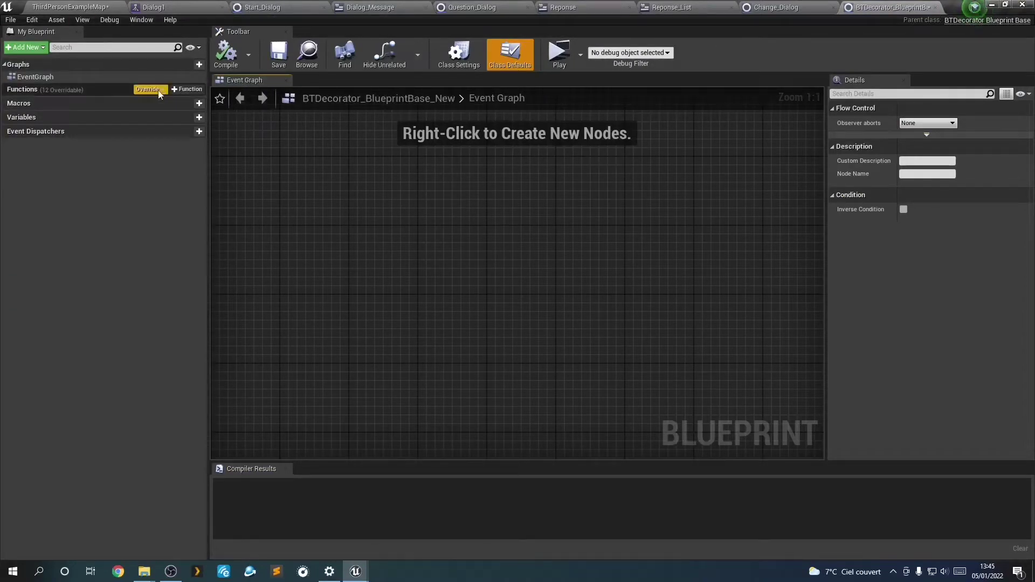
left_click(81, 8)
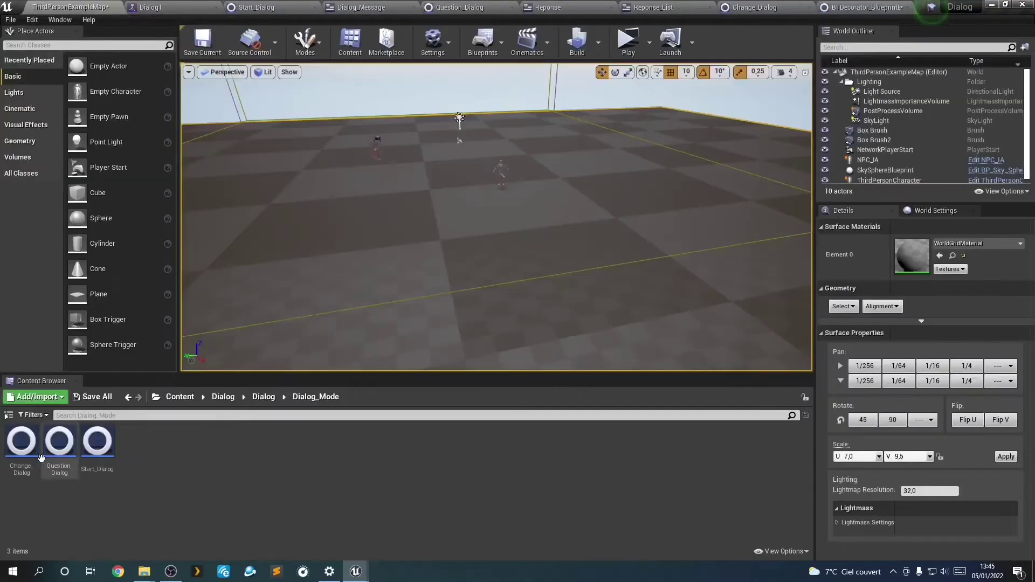
Select the new decorator in Dialog_Perso and give it a first draft name.
left_click(264, 396)
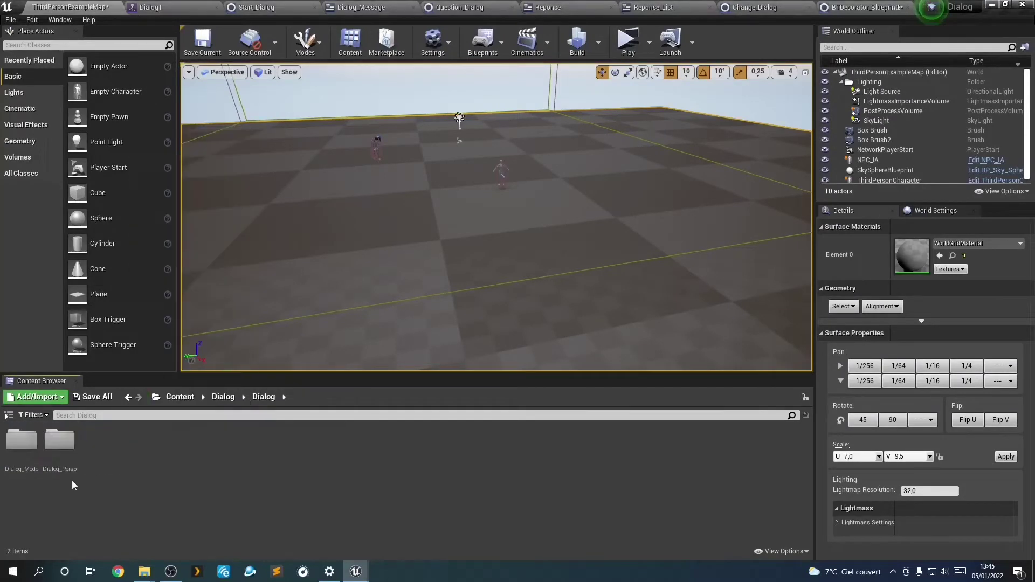
double_click(59, 441)
left_click(16, 455)
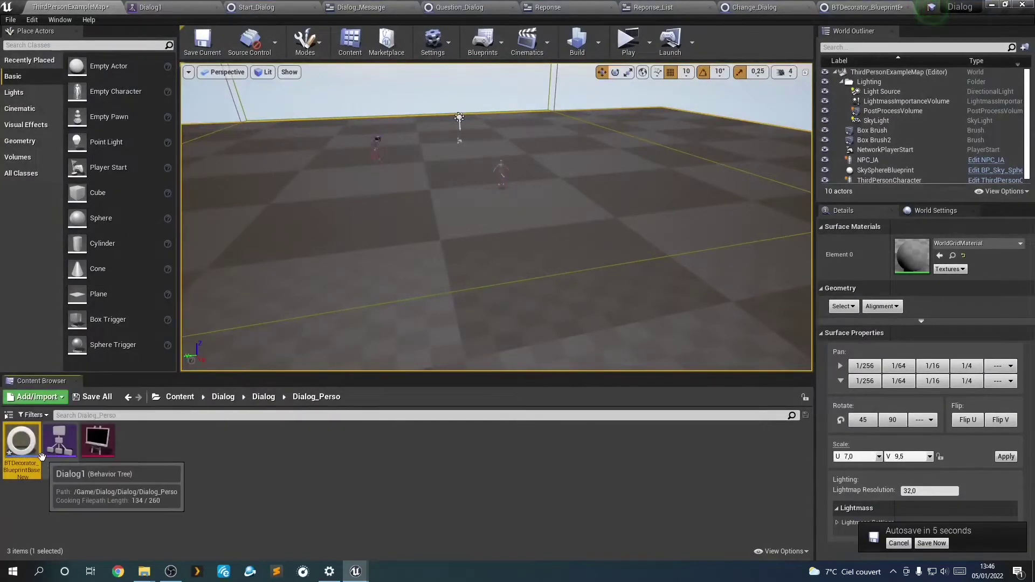
key("F2")
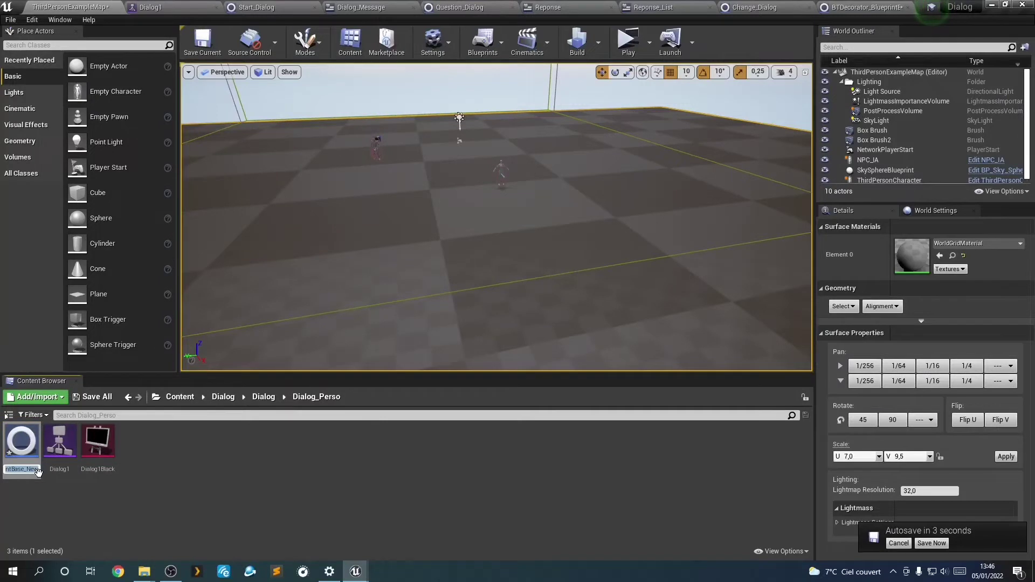
type("Re")
type("ö")
key("Return")
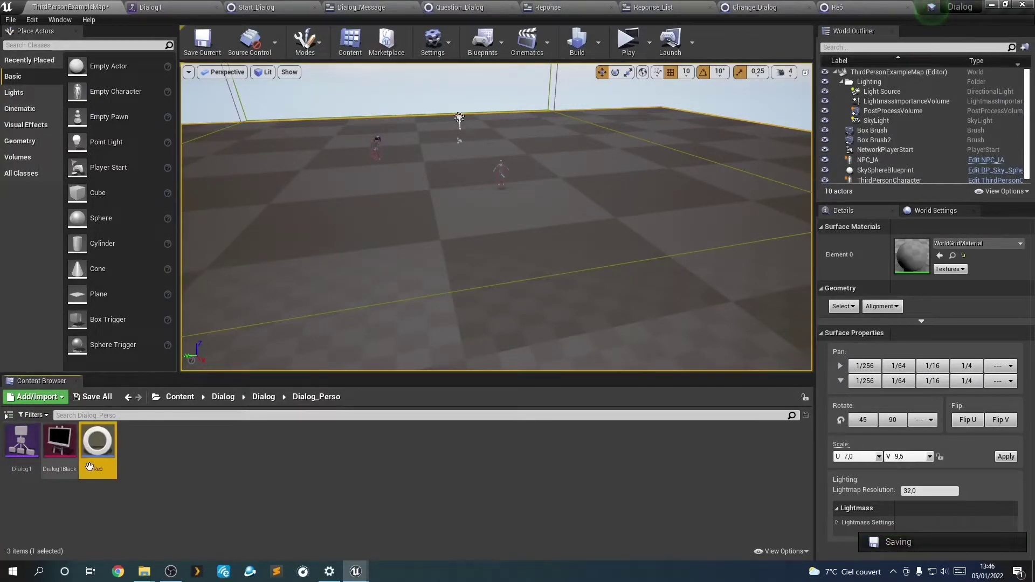
Correct the decorator's name to Reponse_Dialog.
key("F2")
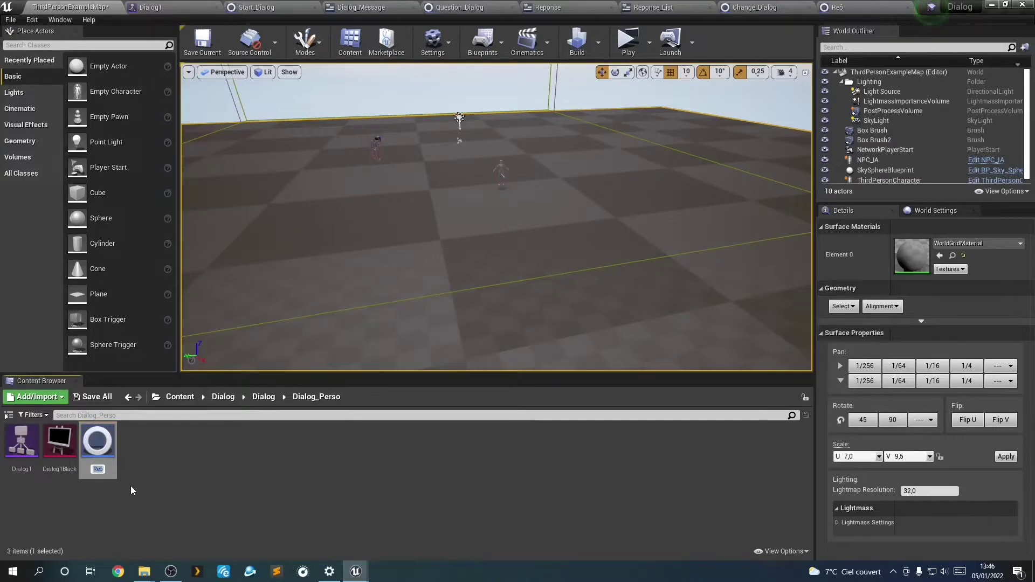
key("End")
key("BackSpace")
key("Return")
type("repon")
type("se")
key("BackSpace")
type("R")
type("_")
type("Dialog")
key("Return")
Move Reponse_Dialog into the Dialog_Mode folder and open that folder.
left_click(9, 415)
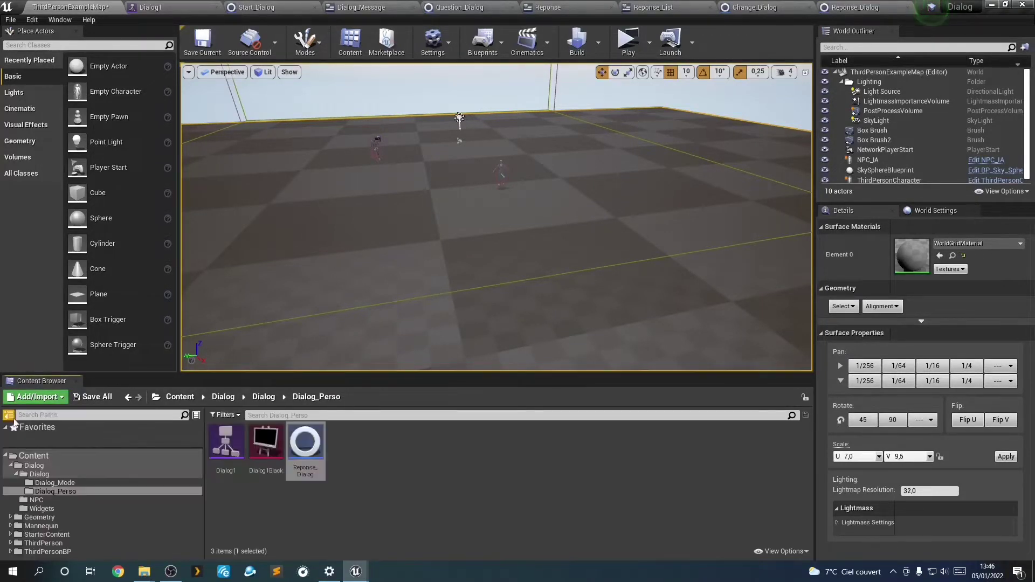
left_click_drag(305, 443, 71, 485)
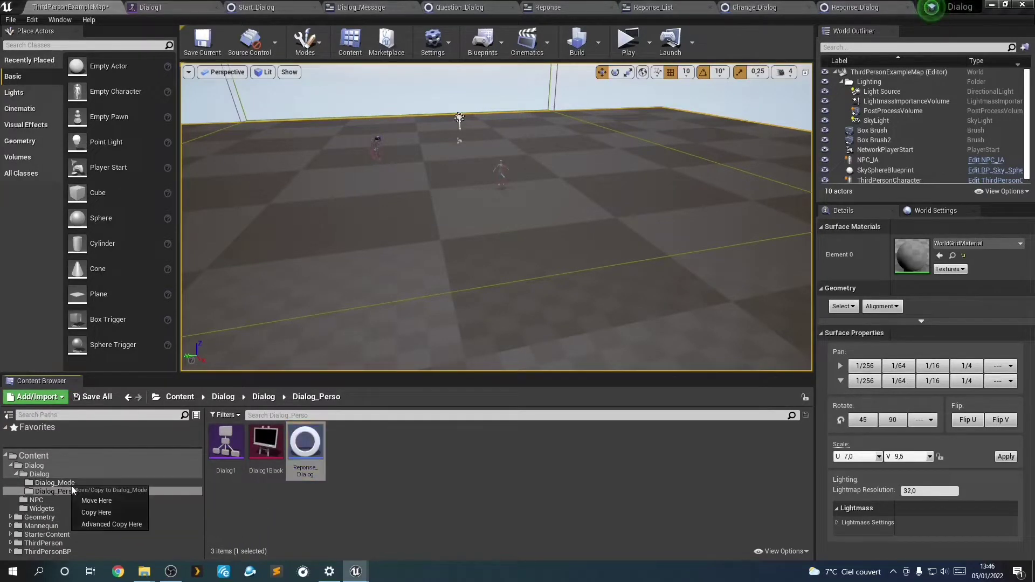
left_click(97, 501)
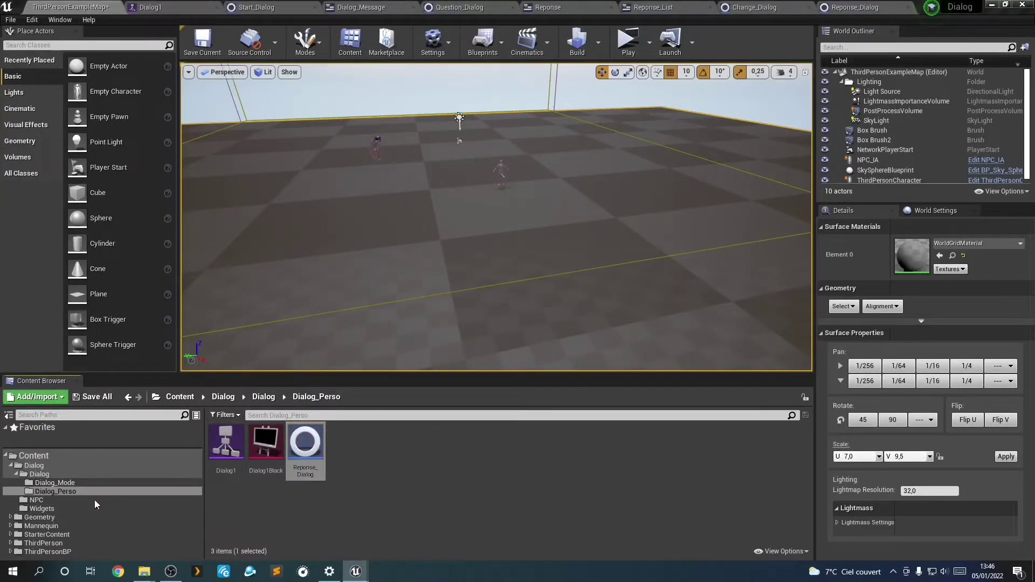
left_click(47, 485)
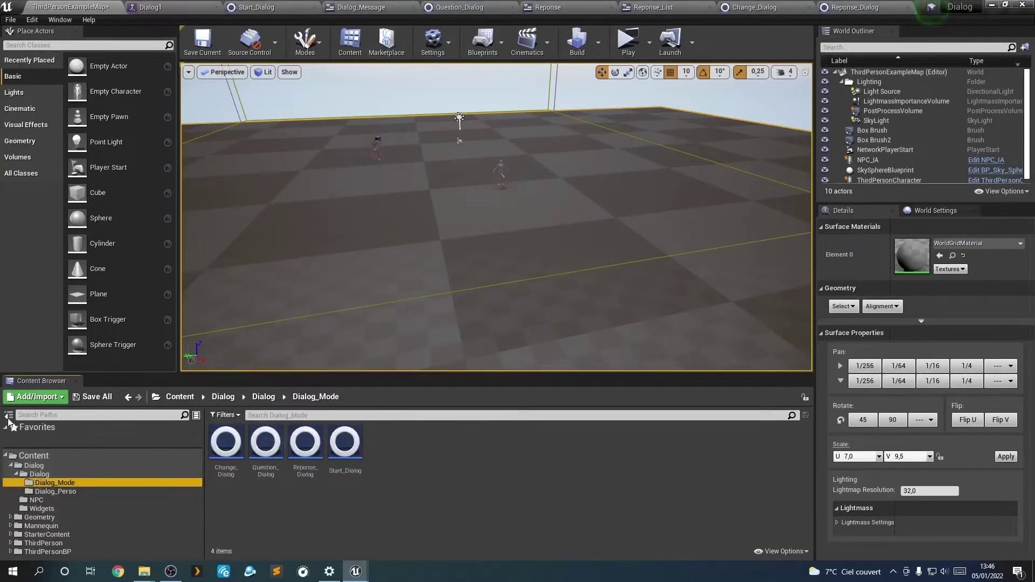
left_click(9, 415)
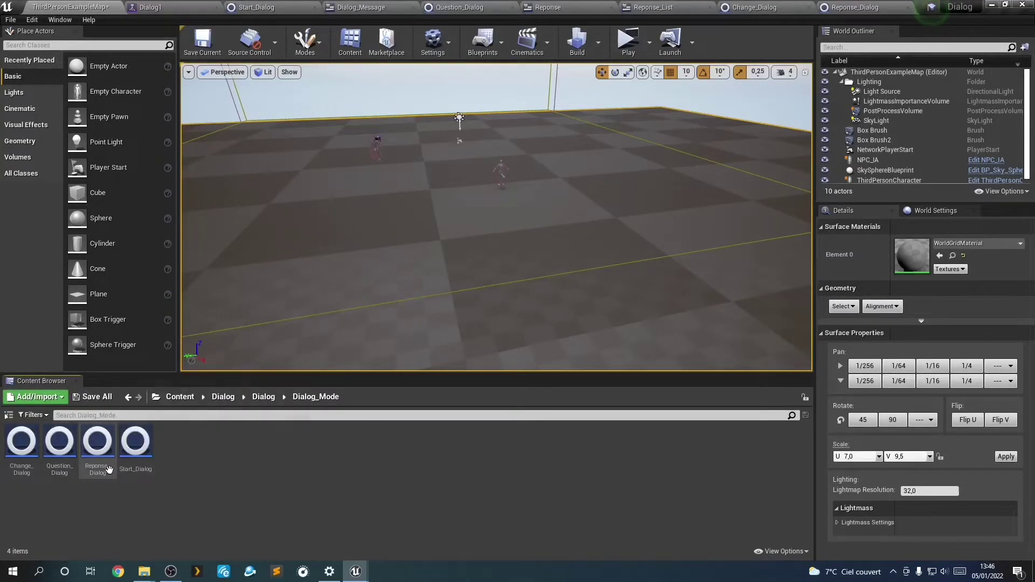
Open Reponse_Dialog, override Perform Condition Check AI, and shift its Return node right.
double_click(89, 453)
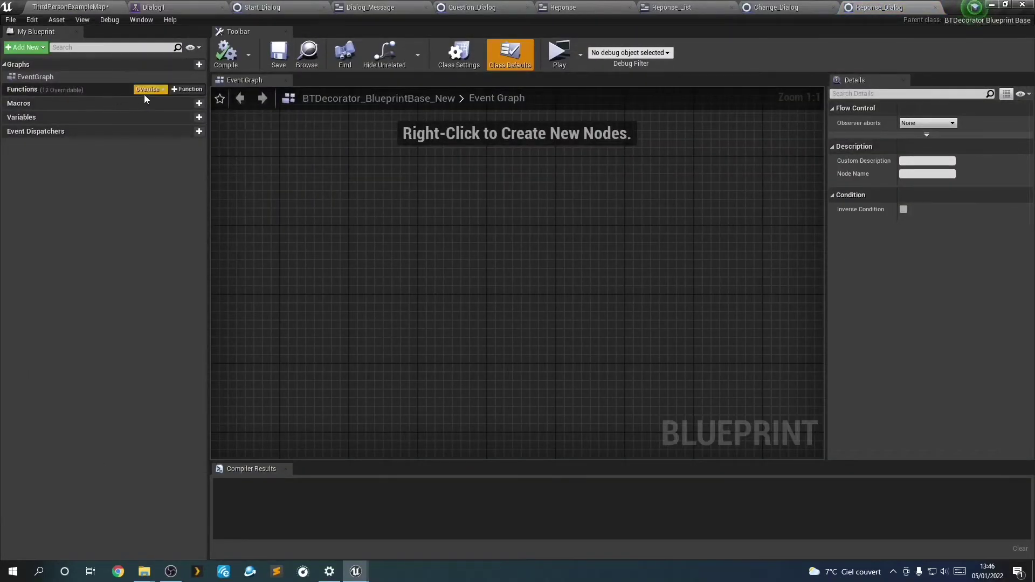
left_click(144, 90)
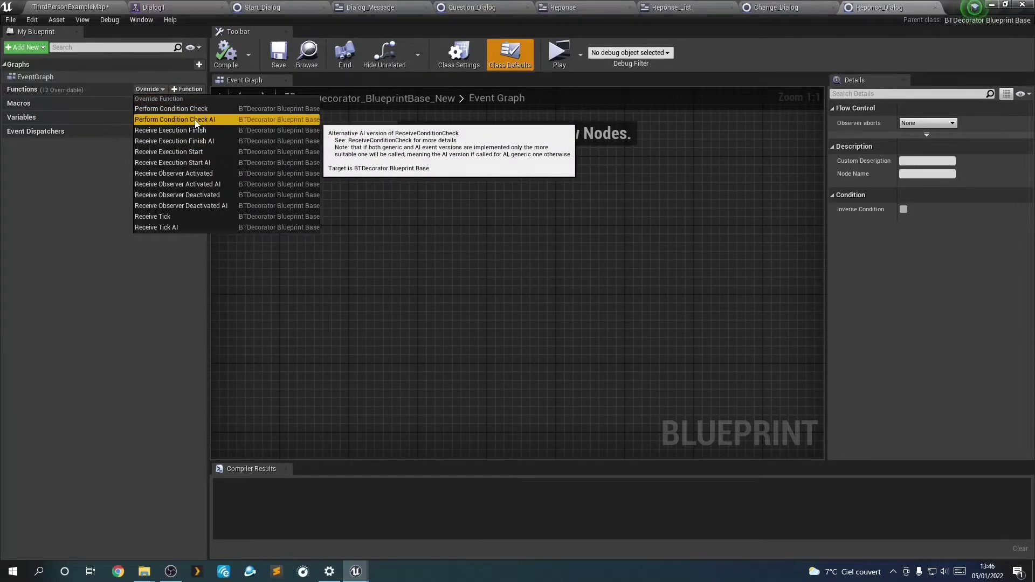
left_click(191, 122)
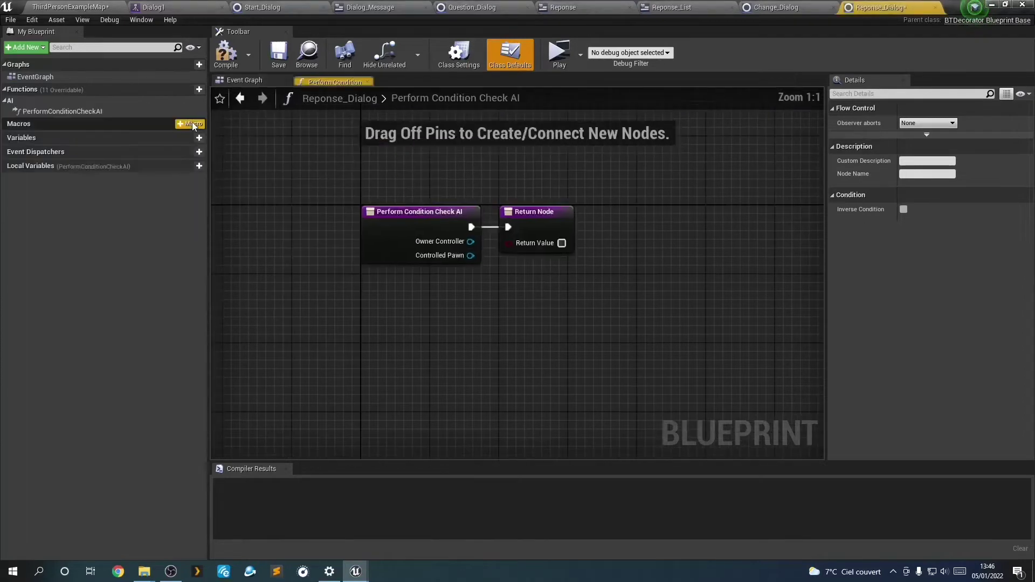
left_click_drag(445, 296, 701, 324)
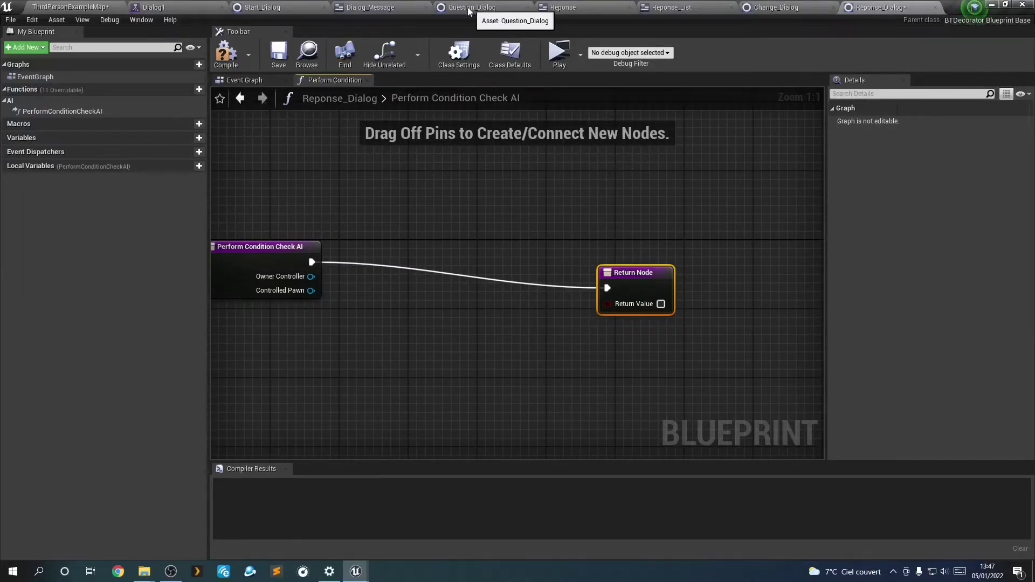
In Question_Dialog, duplicate BB_Dialog and rename the copy BB_Reponse.
left_click(63, 9)
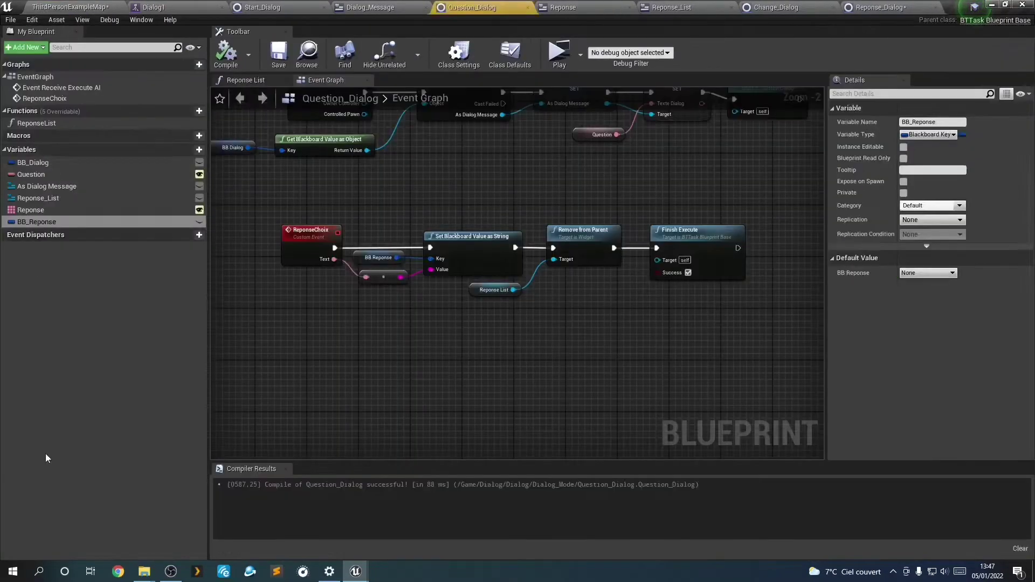
left_click(50, 162)
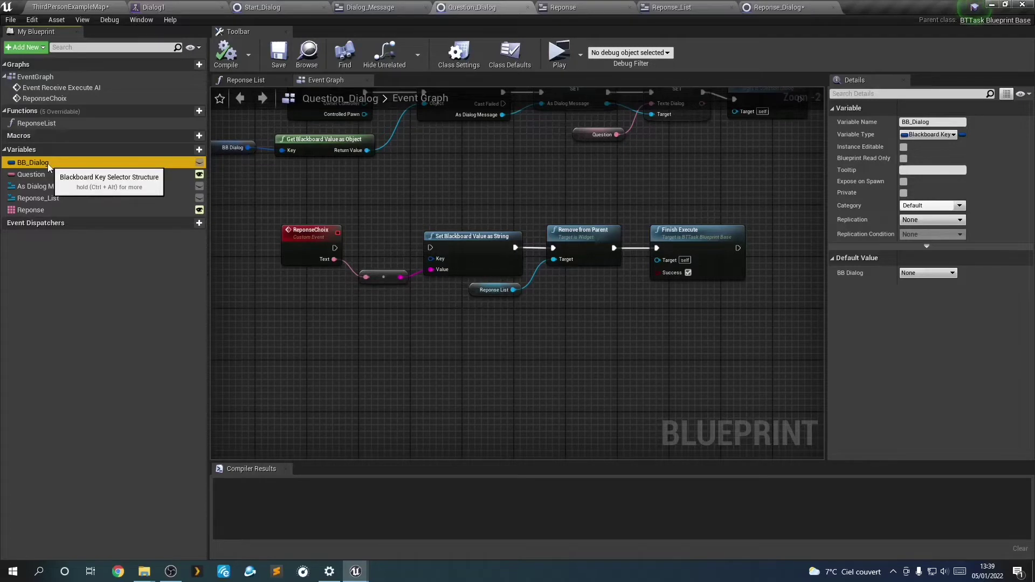
key("ctrl+w")
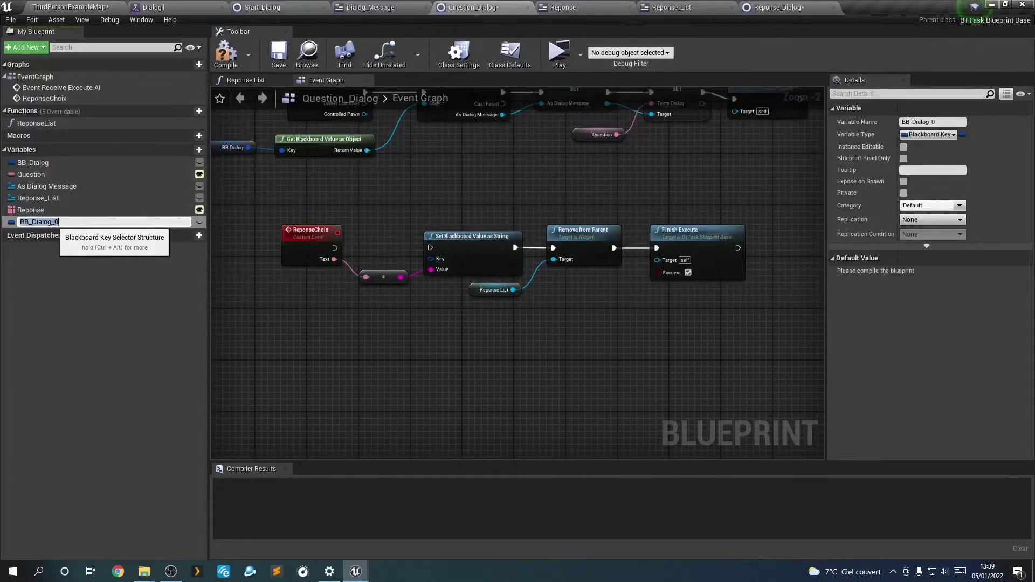
left_click_drag(58, 221, 33, 221)
type("BB_Repo")
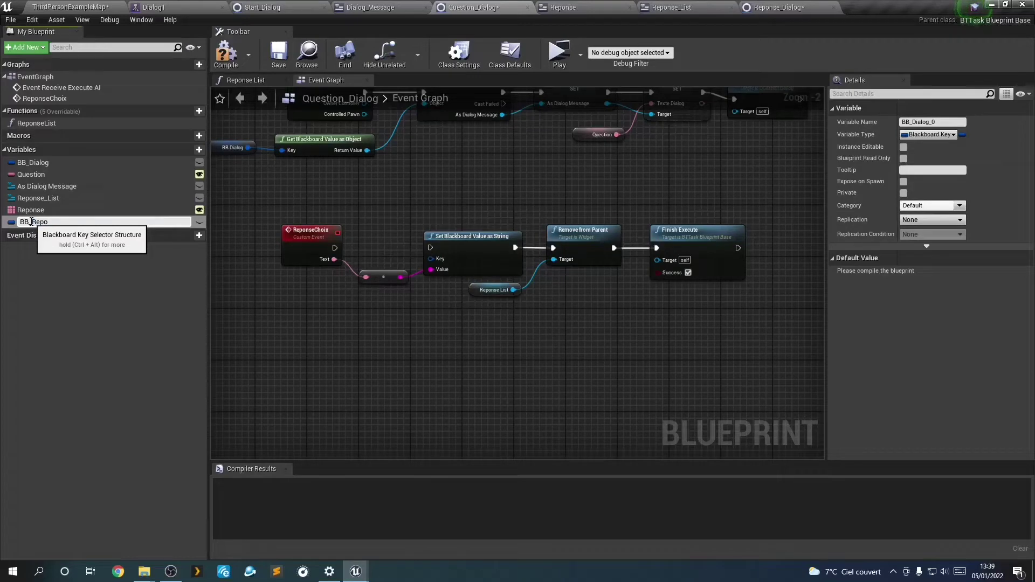
type("nse")
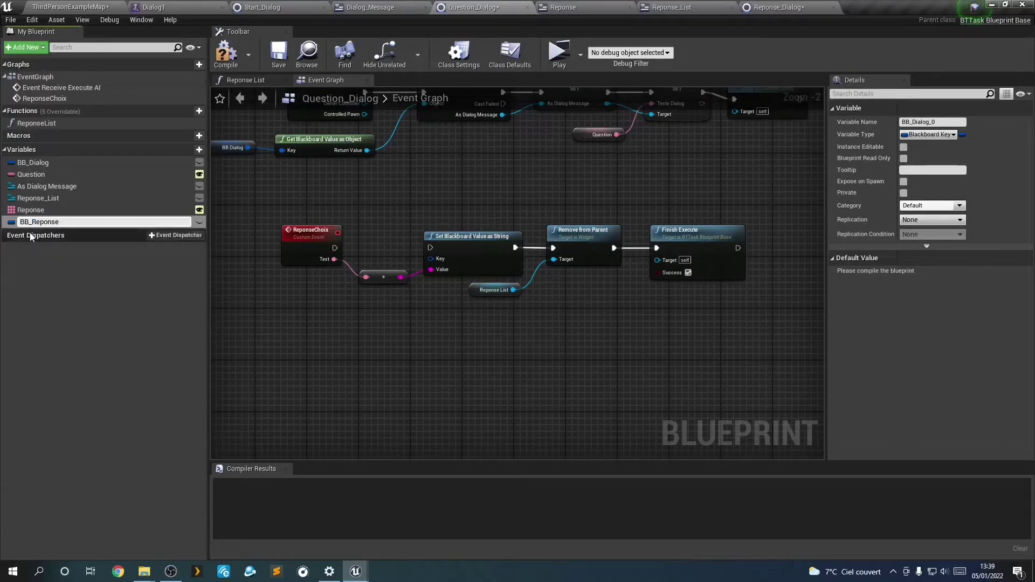
key("Return")
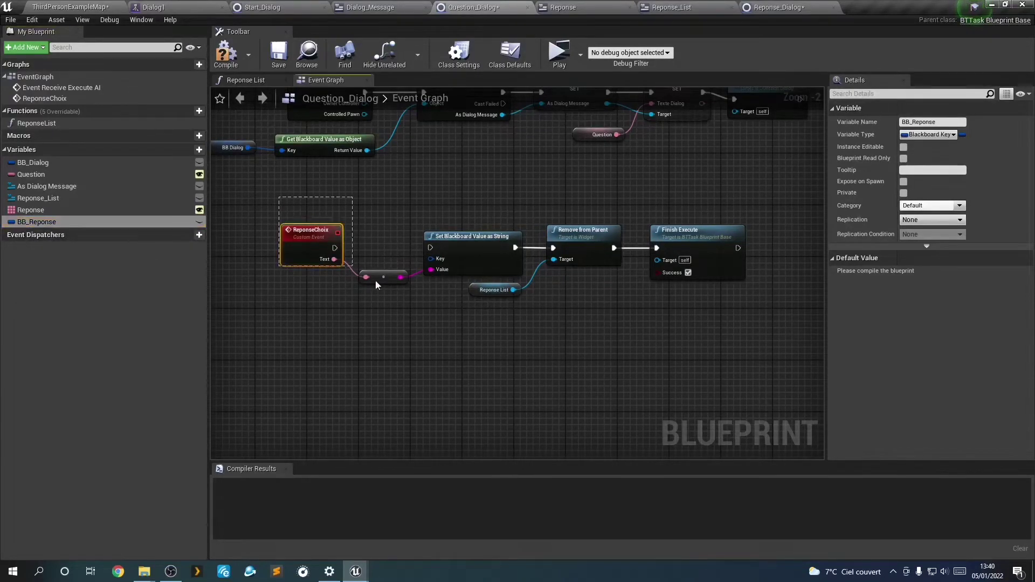
Wire BB_Reponse into the Set Blackboard Value as String Key pin, then return to Reponse_Dialog.
mouse_move(32, 227)
left_mouse_down()
mouse_move(428, 255)
mouse_move(334, 248)
left_mouse_up()
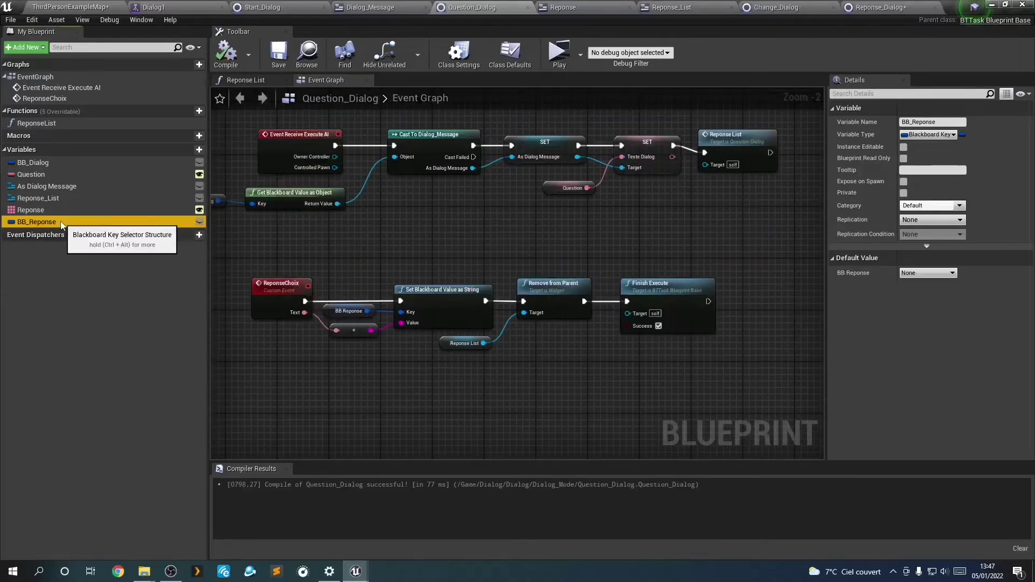
right_click(61, 225)
left_click(90, 278)
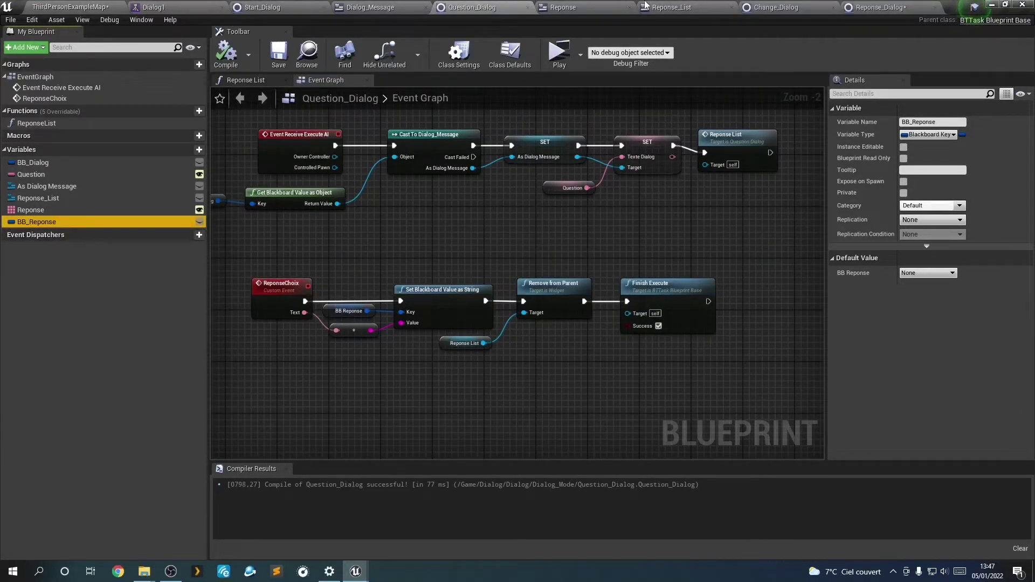
left_click(909, 7)
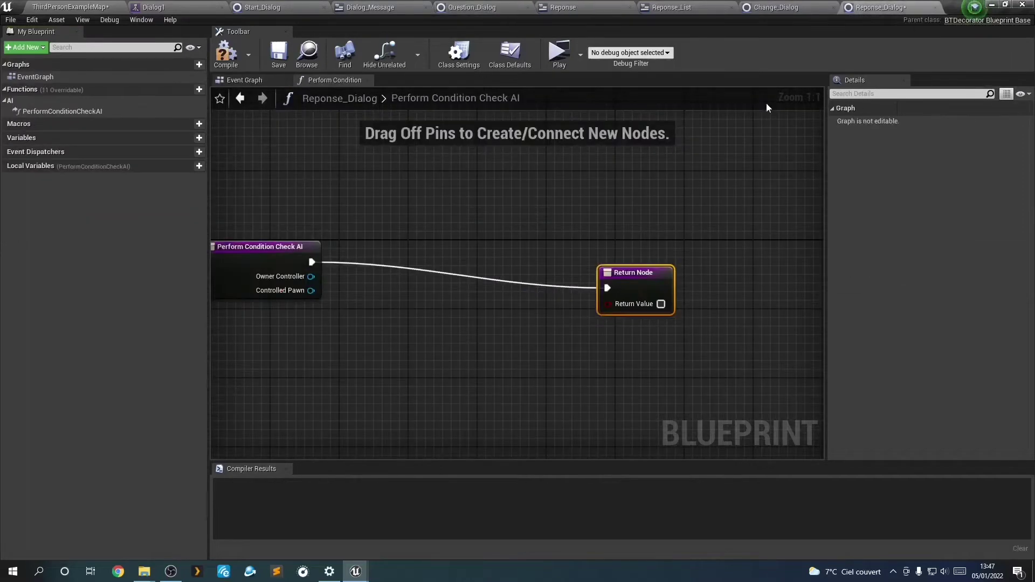
left_click(34, 140)
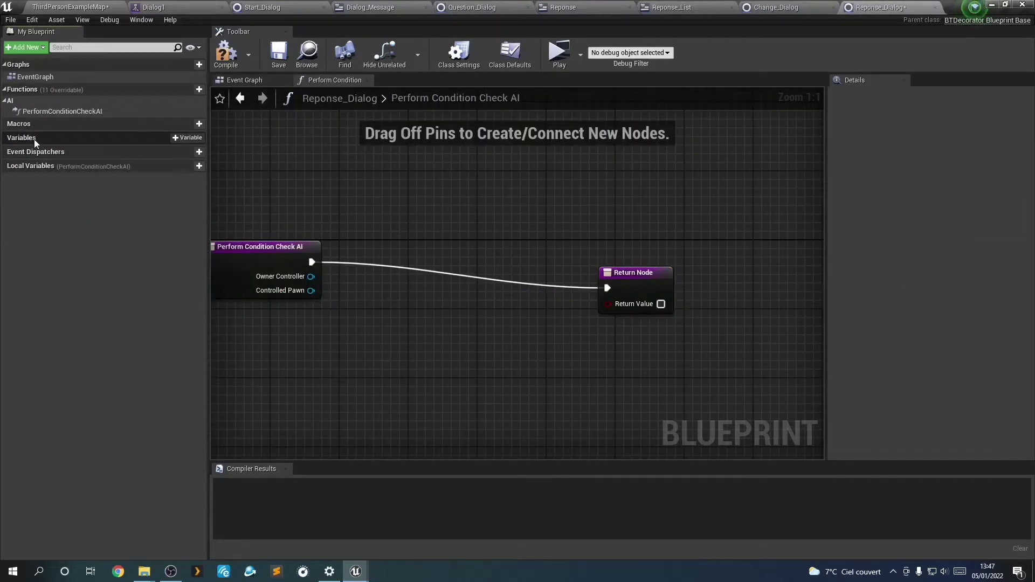
Make BB_Reponse in Reponse_Dialog, and BB_Dialog and BB_Reponse in Question_Dialog, instance-editable.
left_click(34, 139)
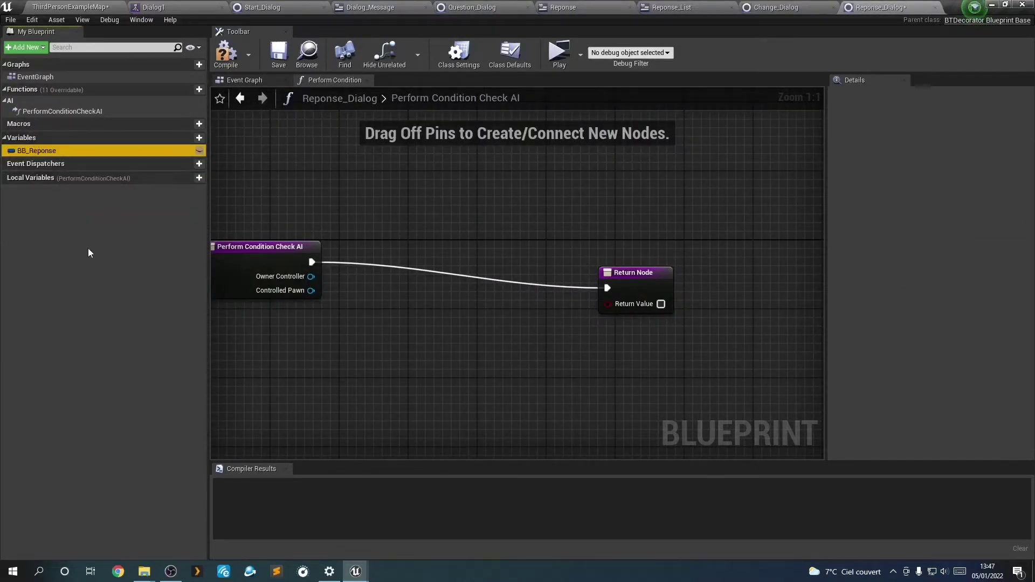
left_click(199, 152)
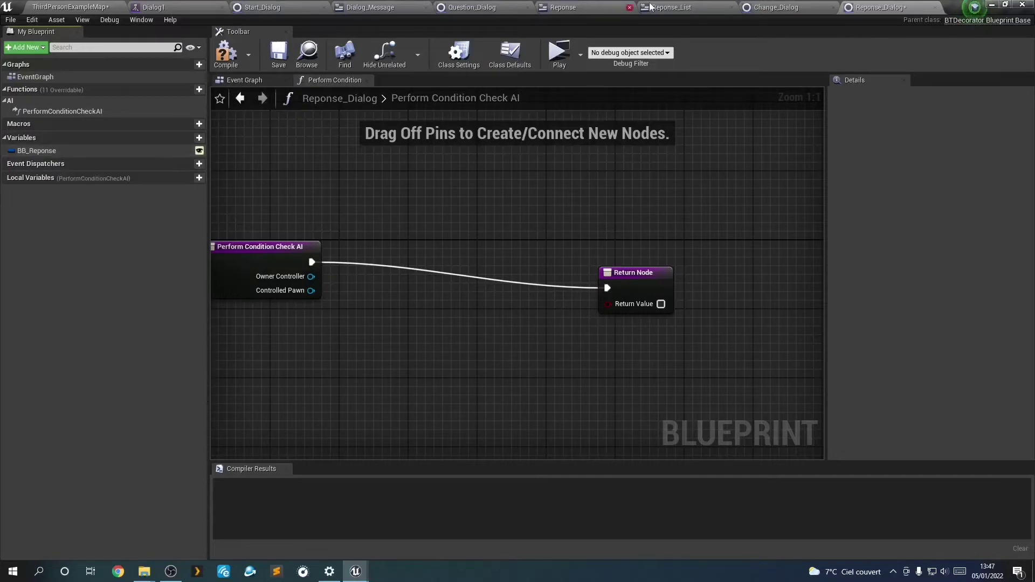
left_click(459, 7)
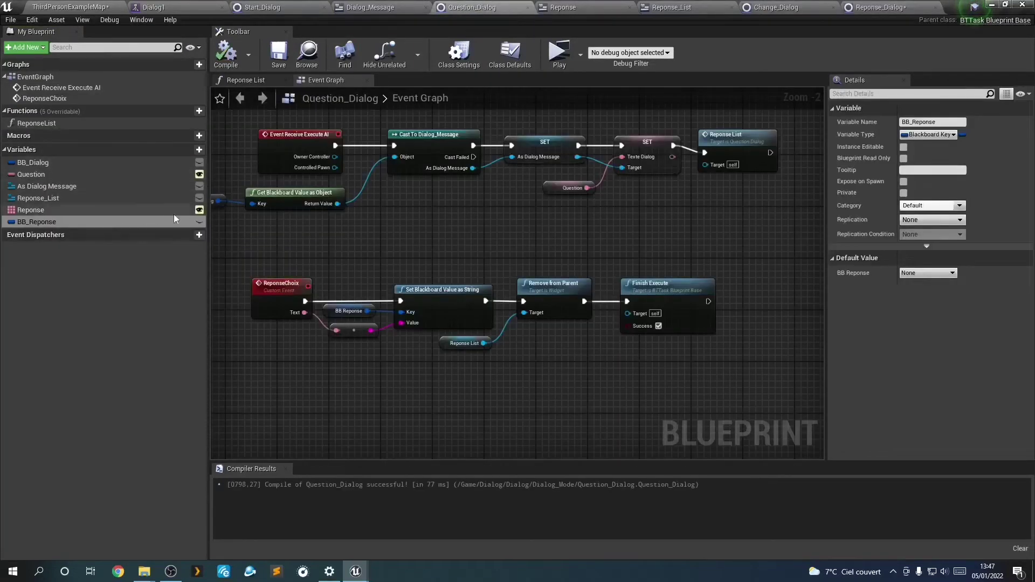
left_click(199, 163)
left_click(199, 221)
Compile and save Question_Dialog, then check Dialog1 and return to Reponse_Dialog.
left_click(225, 53)
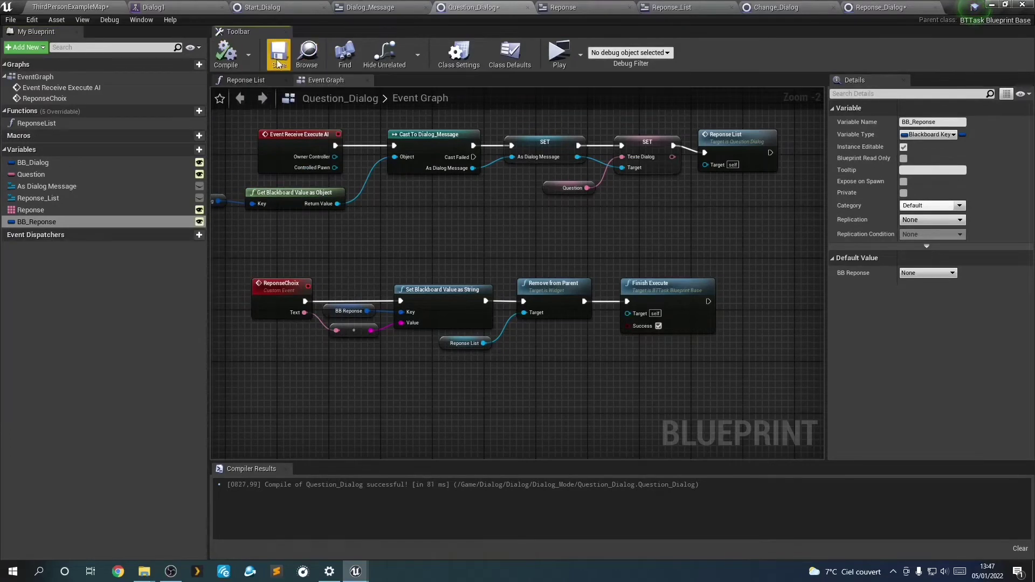
left_click(279, 52)
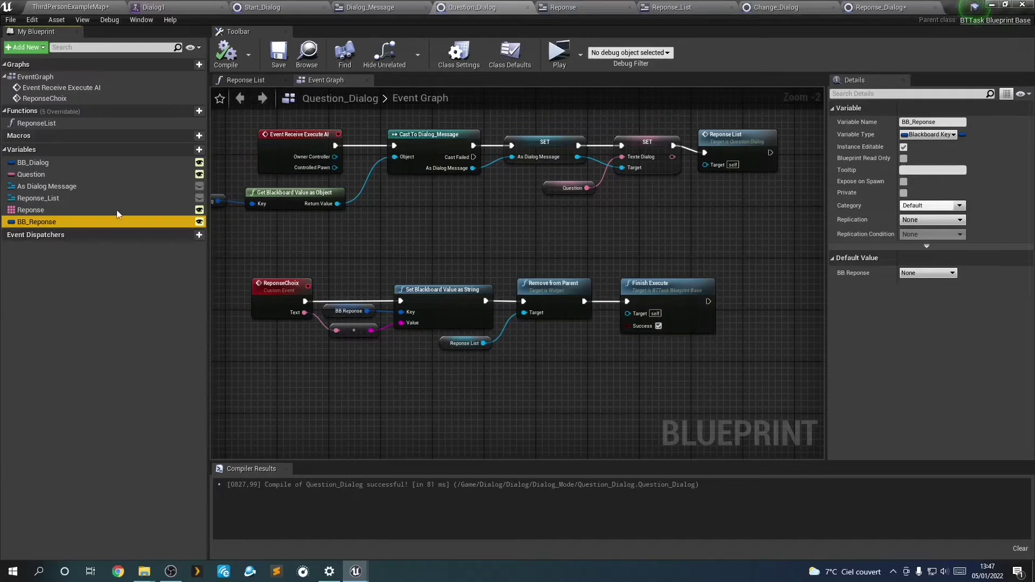
left_click(171, 7)
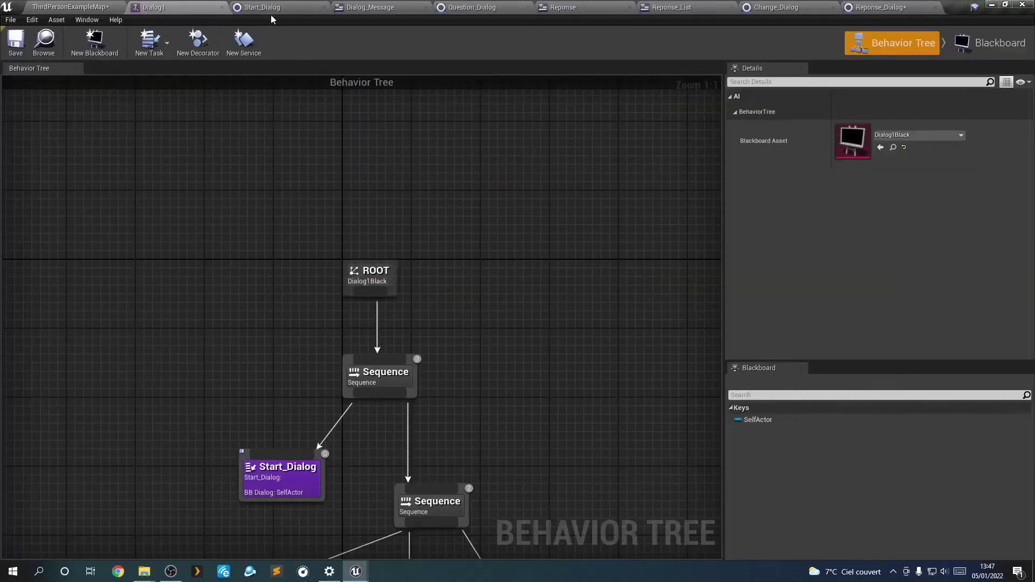
left_click(952, 6)
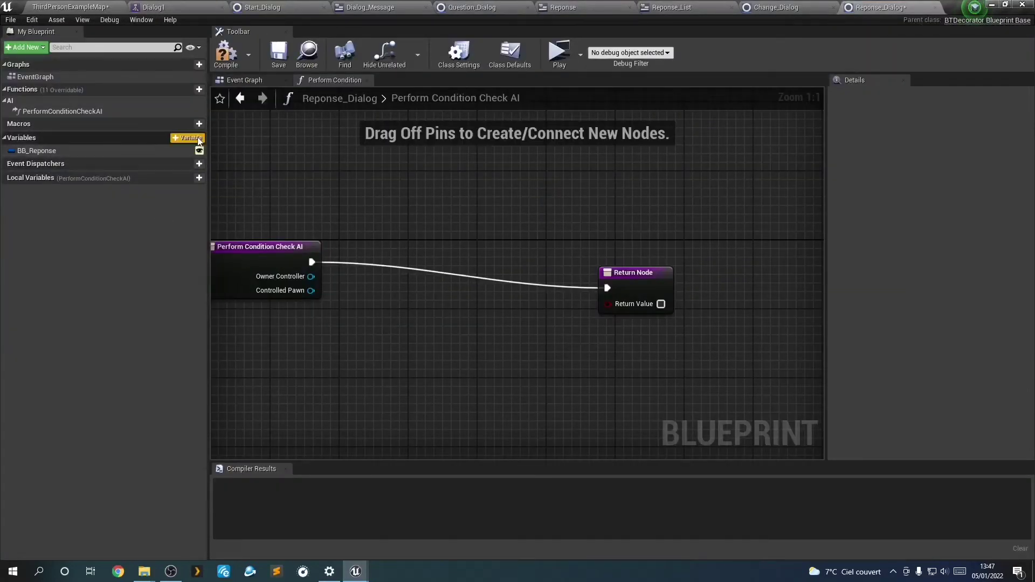
Place a BB_Reponse getter feeding a Get Blackboard Value as String node in the condition graph.
left_click_drag(44, 150, 218, 325)
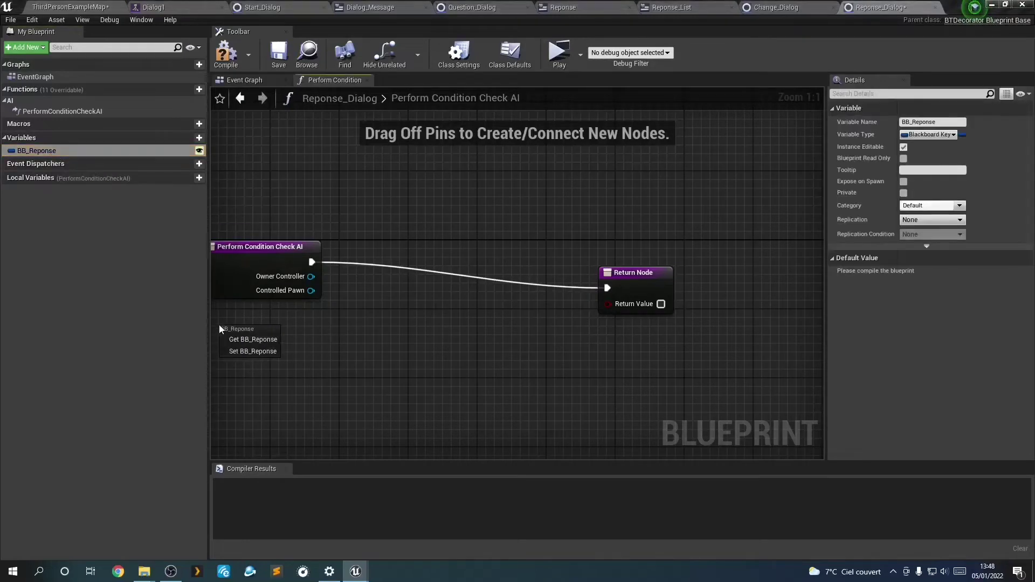
right_click_drag(269, 398, 462, 345)
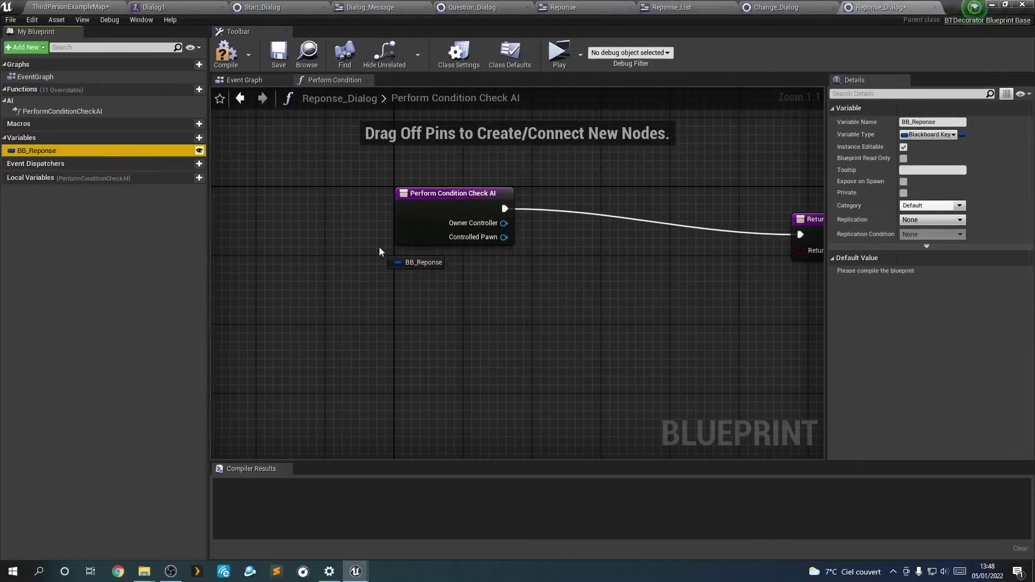
mouse_move(45, 150)
left_mouse_down()
mouse_move(384, 277)
mouse_move(466, 277)
left_mouse_up()
left_click(386, 278)
type("get")
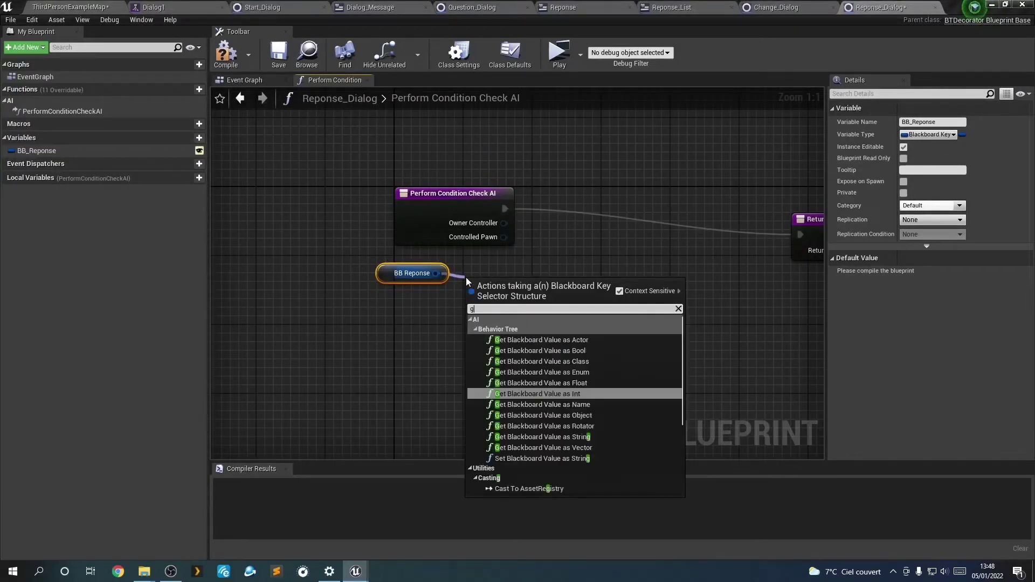
left_click(588, 440)
right_click_drag(519, 326, 367, 340)
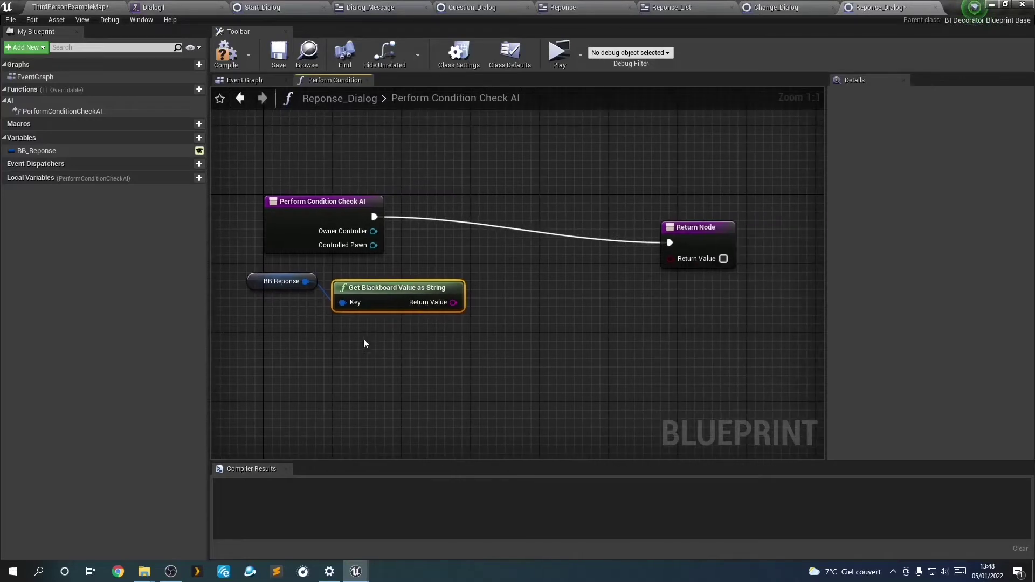
Compare the returned string with an Equal (string) node and add a new Boolean variable.
left_click_drag(453, 302, 490, 307)
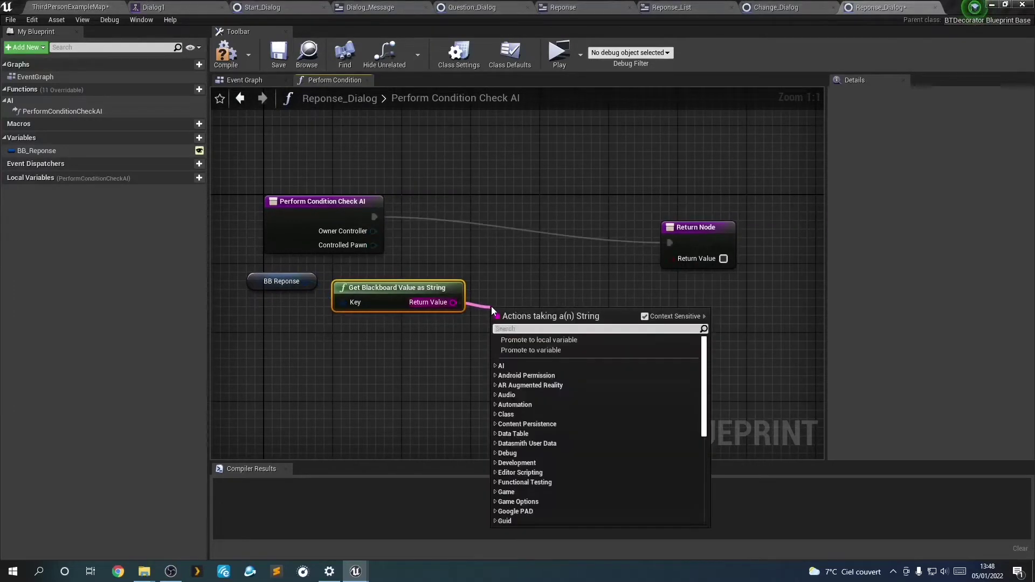
type("==")
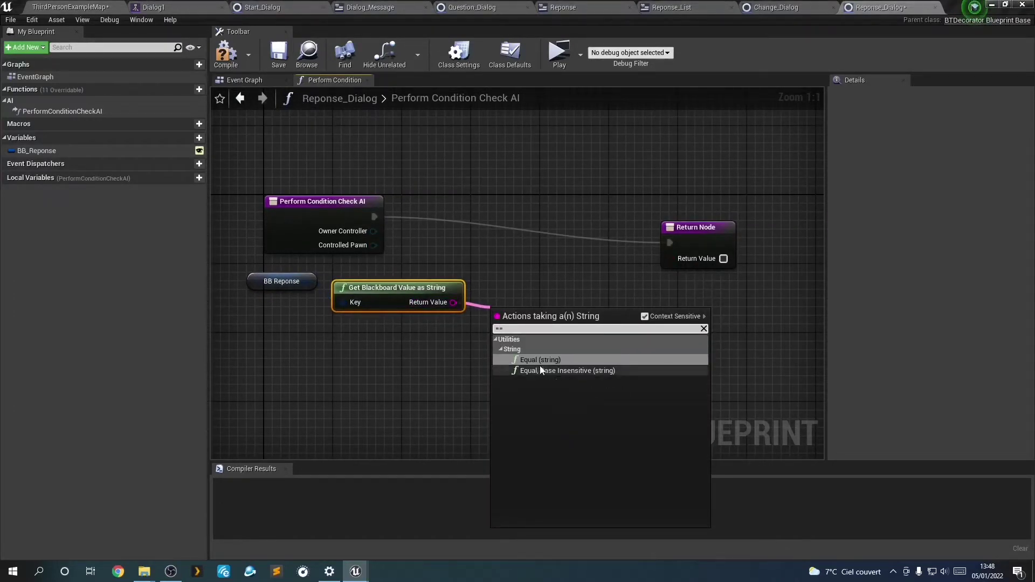
left_click(537, 361)
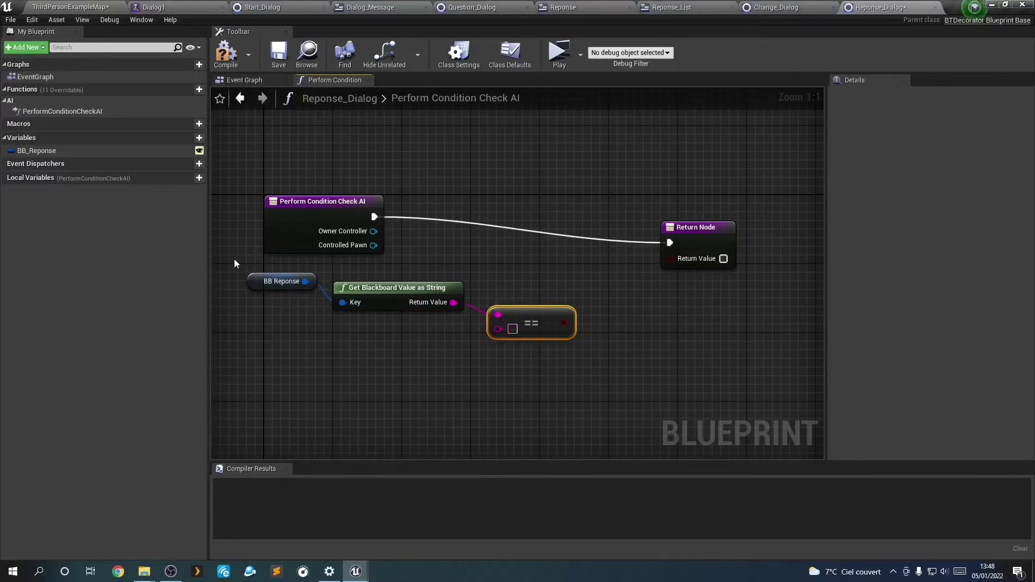
left_click(199, 138)
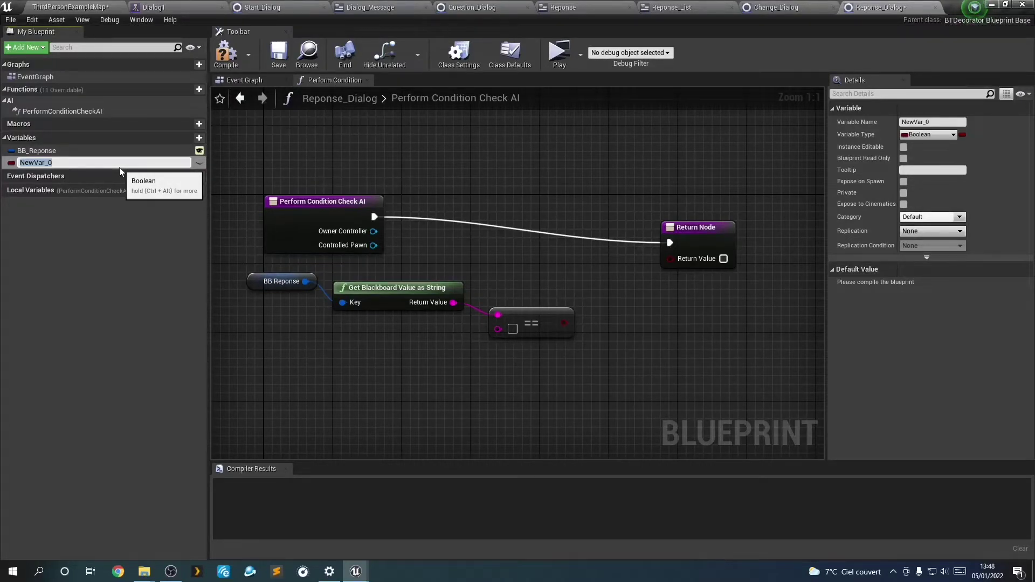
Rename NewVar_0 to Text_Reponse and change its variable type to String.
type("Te")
type("xt_Reponse")
key("Return")
left_click(927, 134)
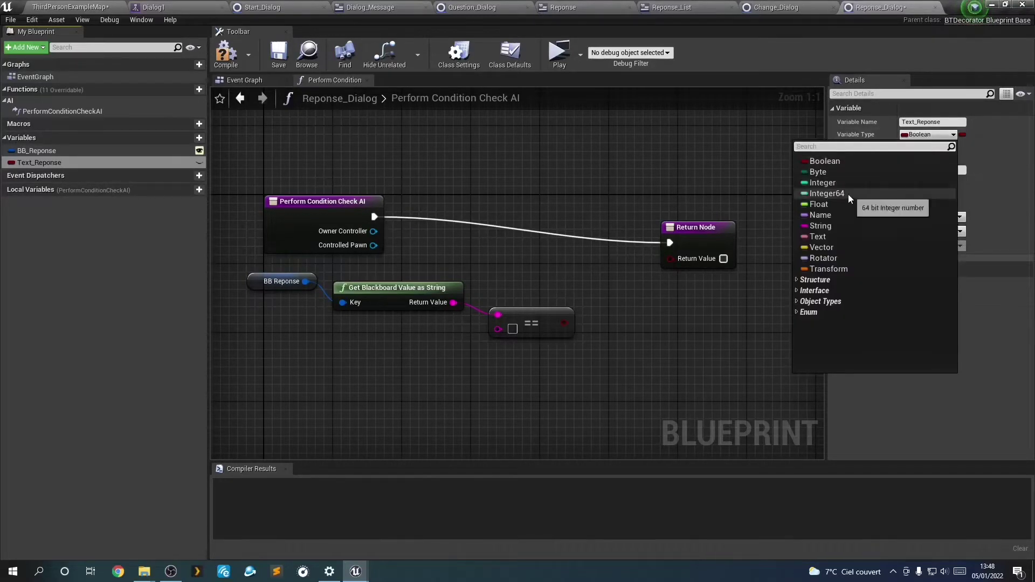
left_click(833, 227)
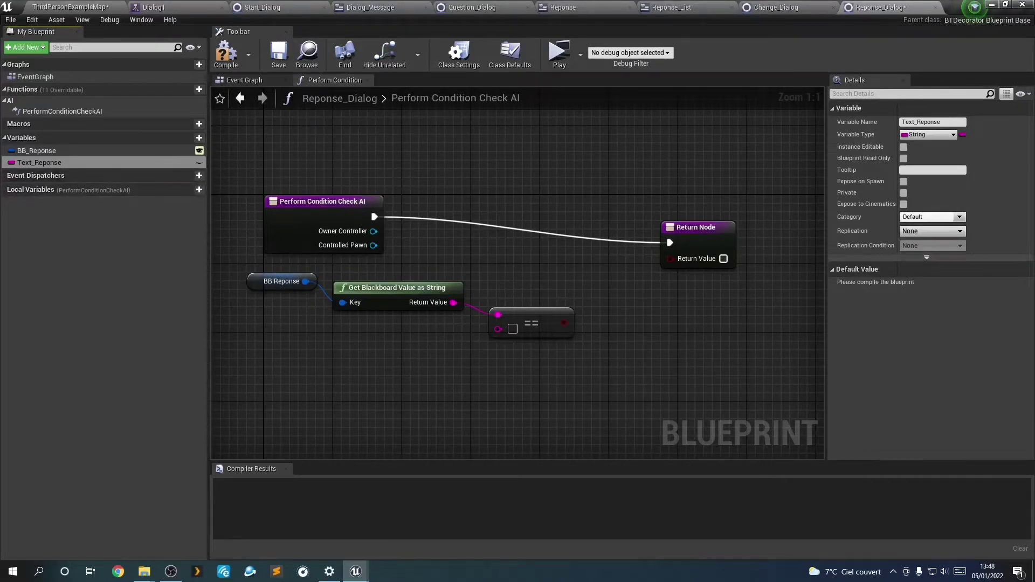
mouse_move(359, 570)
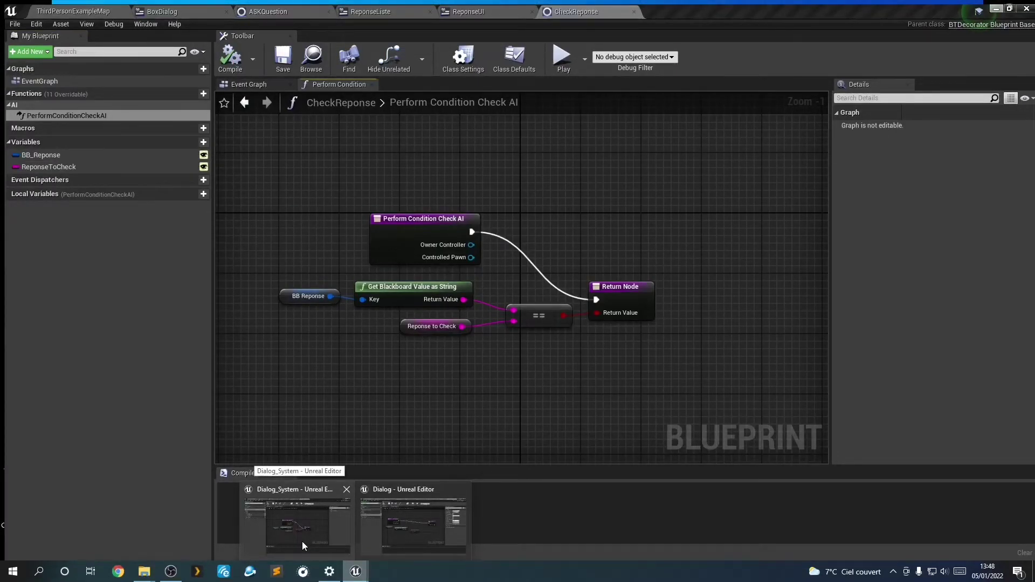
Make Text_Reponse instance-editable and plug it into the == node's second input.
left_click(302, 541)
left_click(199, 163)
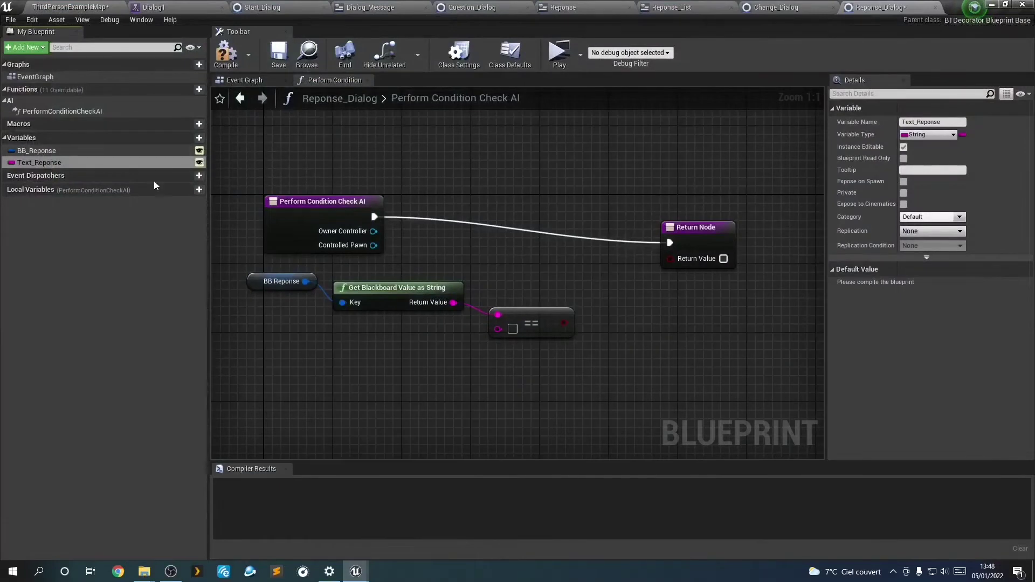
mouse_move(128, 157)
left_mouse_down()
mouse_move(497, 332)
mouse_move(672, 264)
left_mouse_up()
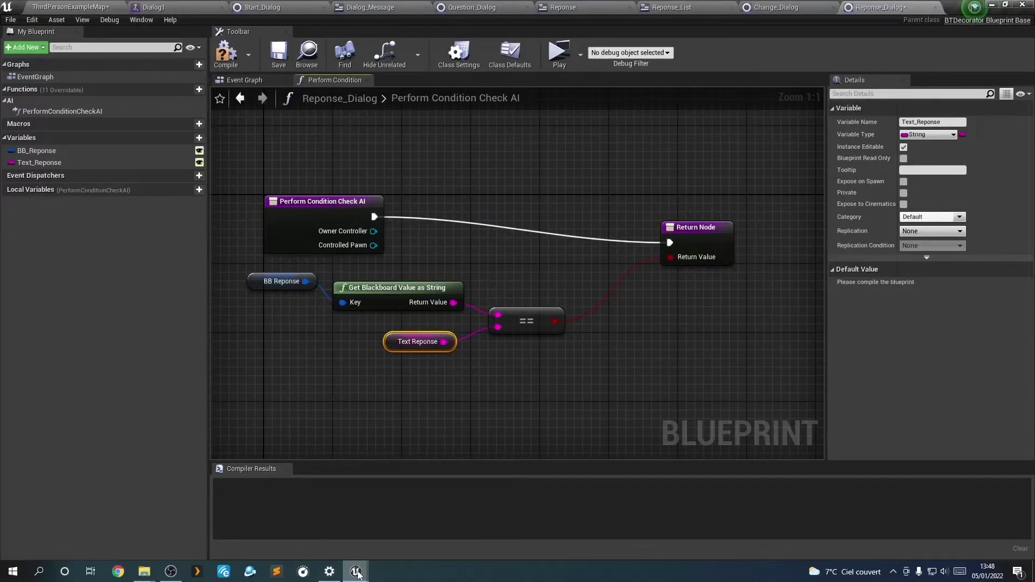
Tidy the comparison and Perform Condition Check nodes, then compile and save Reponse_Dialog.
mouse_move(355, 571)
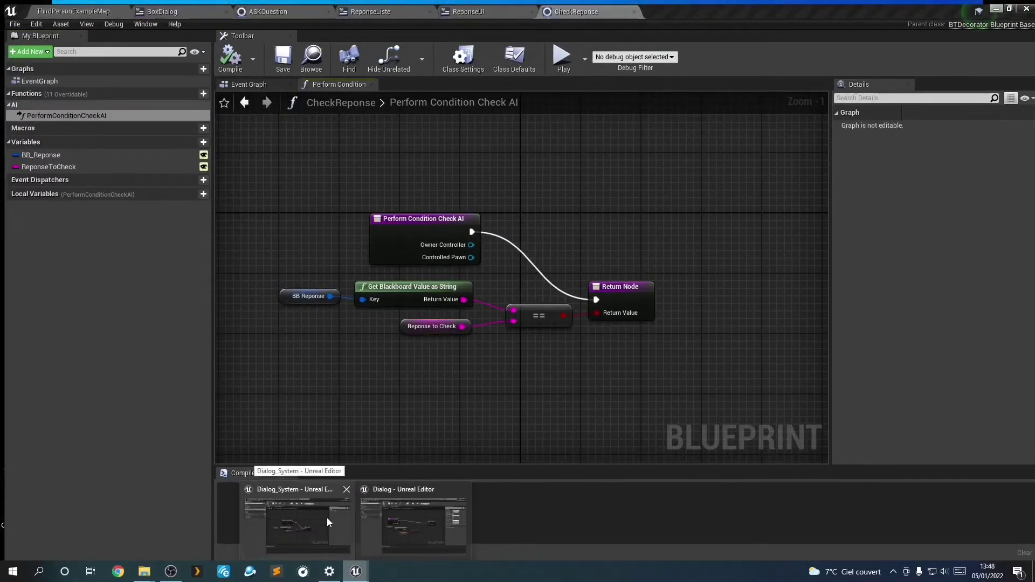
left_click_drag(286, 268, 520, 360)
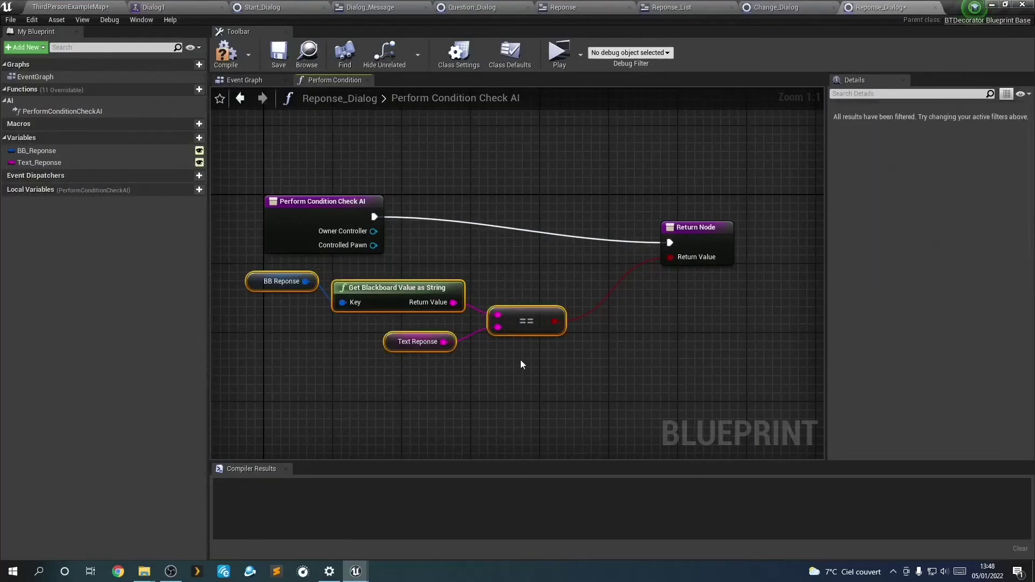
left_click_drag(516, 324, 586, 306)
left_click_drag(324, 201, 521, 201)
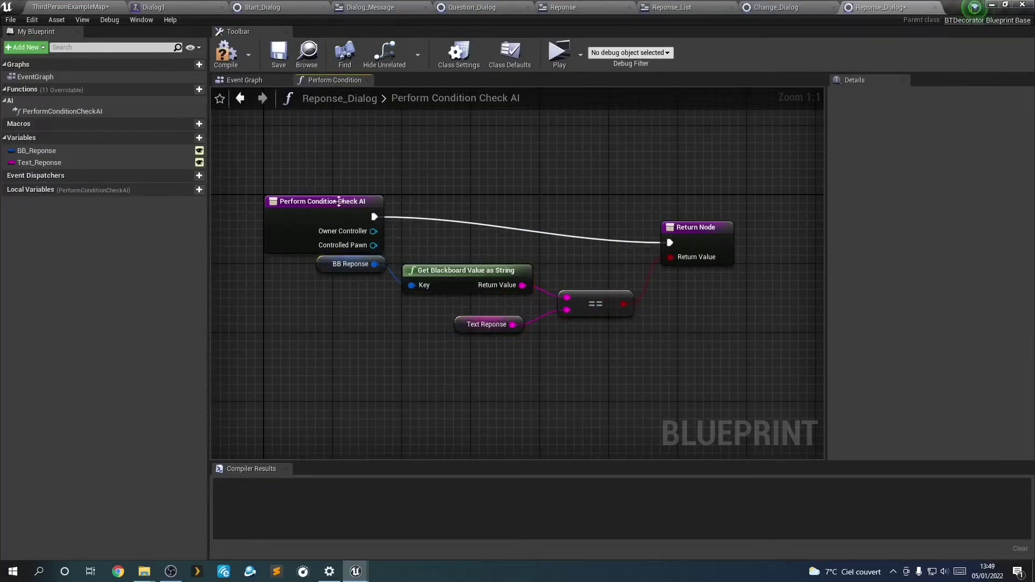
left_click(225, 54)
left_click(278, 54)
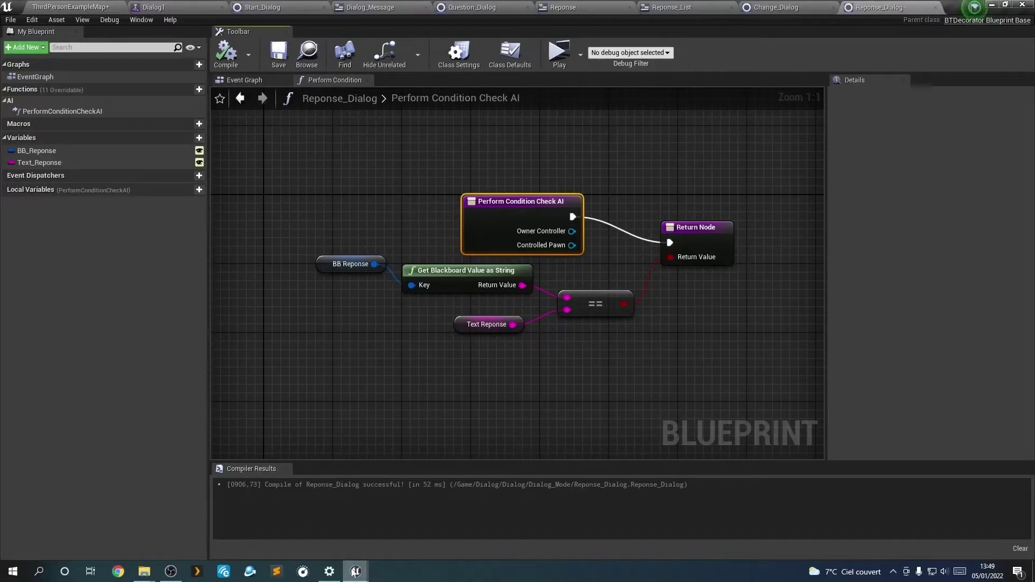
mouse_move(355, 572)
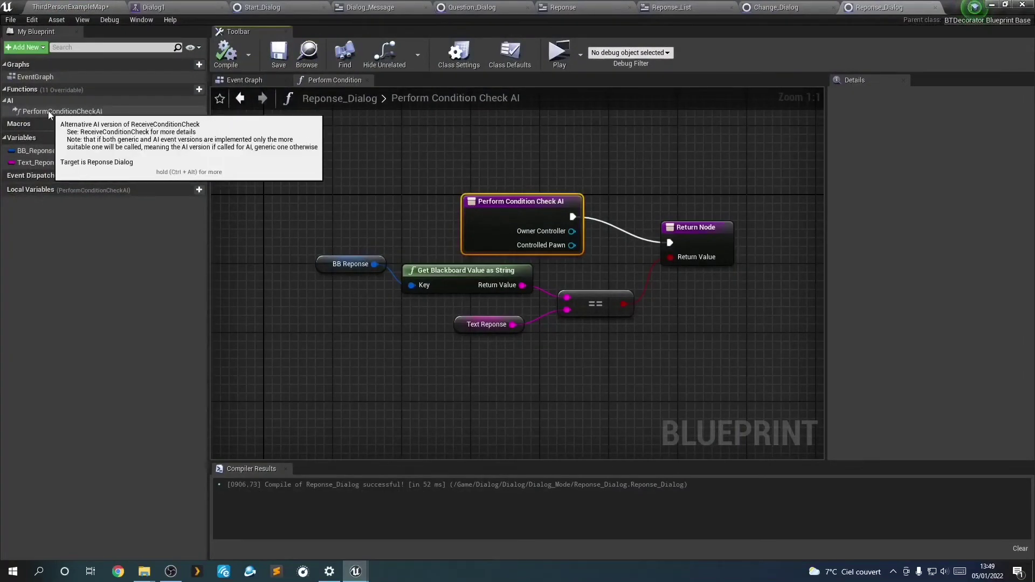
Open the Dialog1 behavior tree and review its two existing Change_Dialog nodes.
left_click(270, 78)
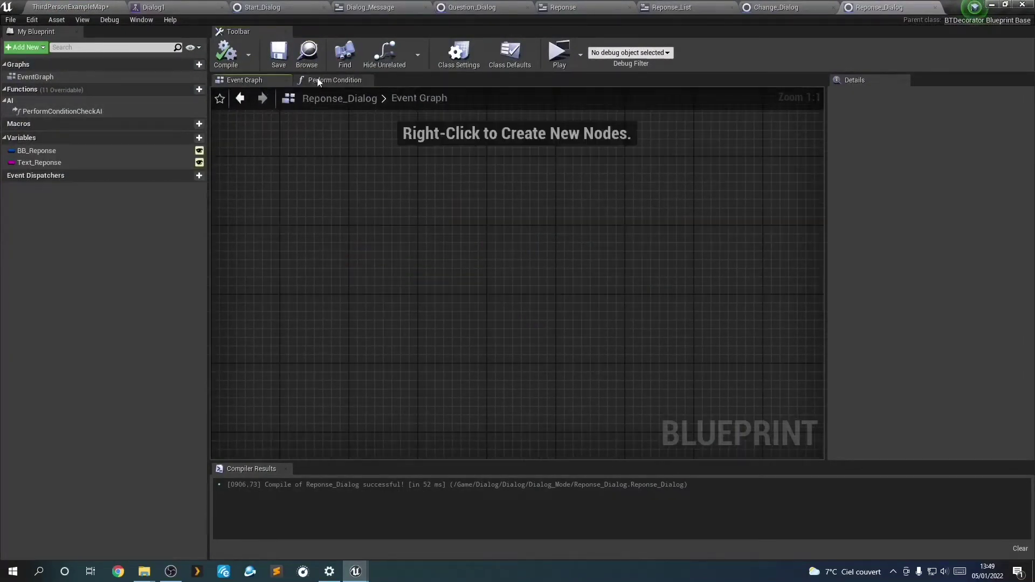
left_click(269, 79)
left_click(172, 6)
right_click_drag(316, 260, 96, 260)
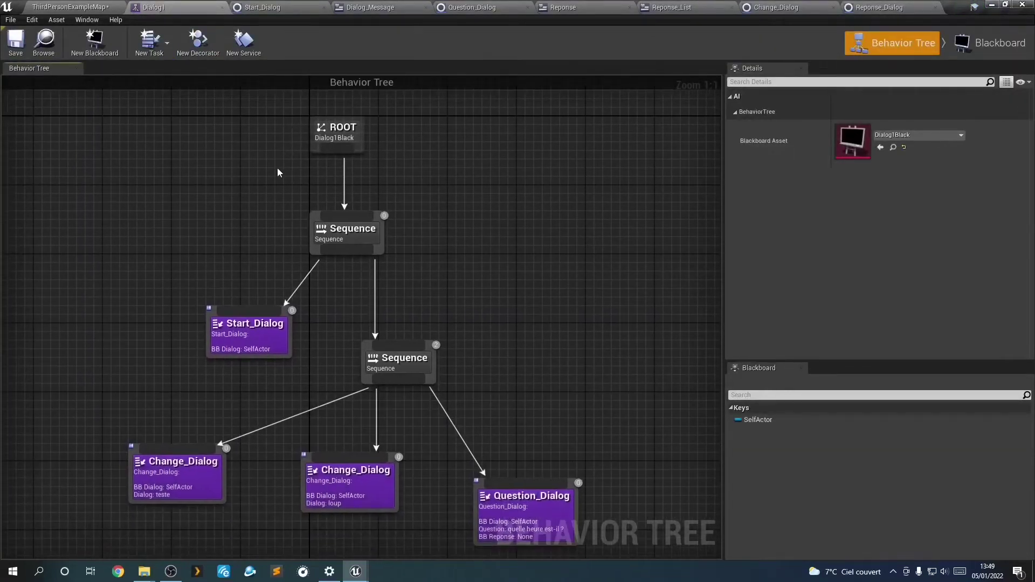
left_click(165, 314)
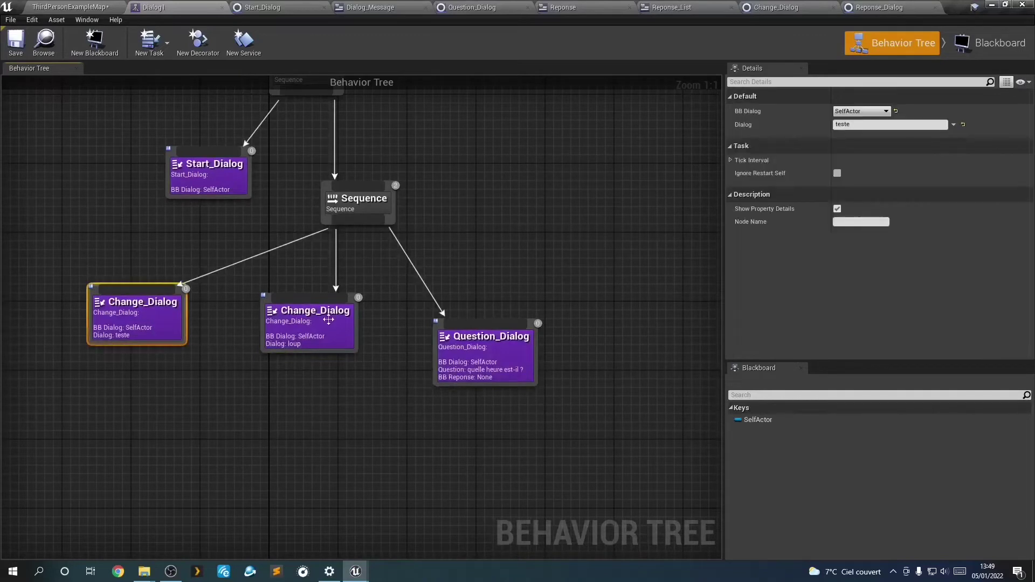
left_click(321, 328)
right_click_drag(330, 358, 247, 341)
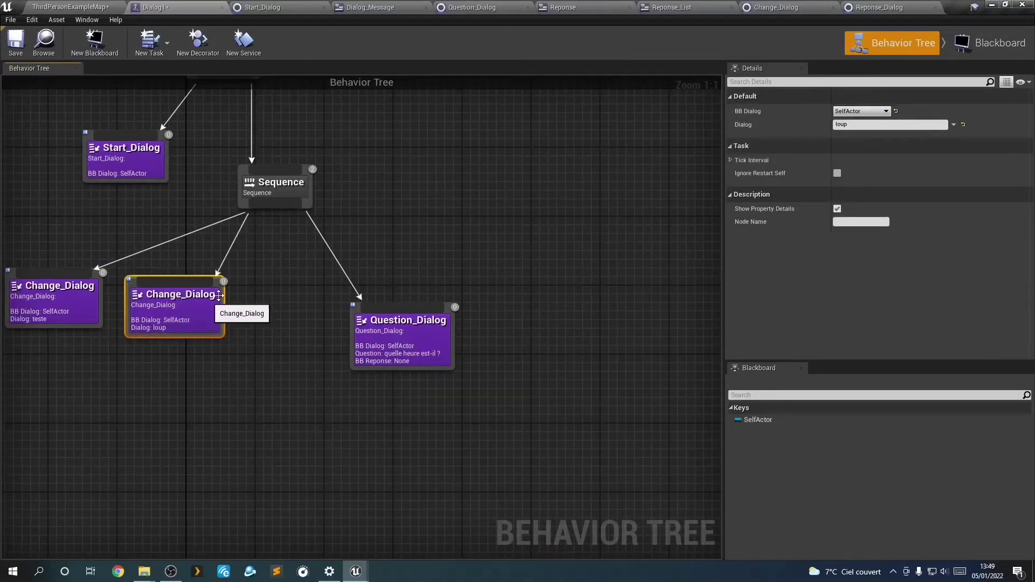
Add a third Change_Dialog task under the Sequence with BB Dialog set to SelfActor.
left_click_drag(272, 210, 271, 273)
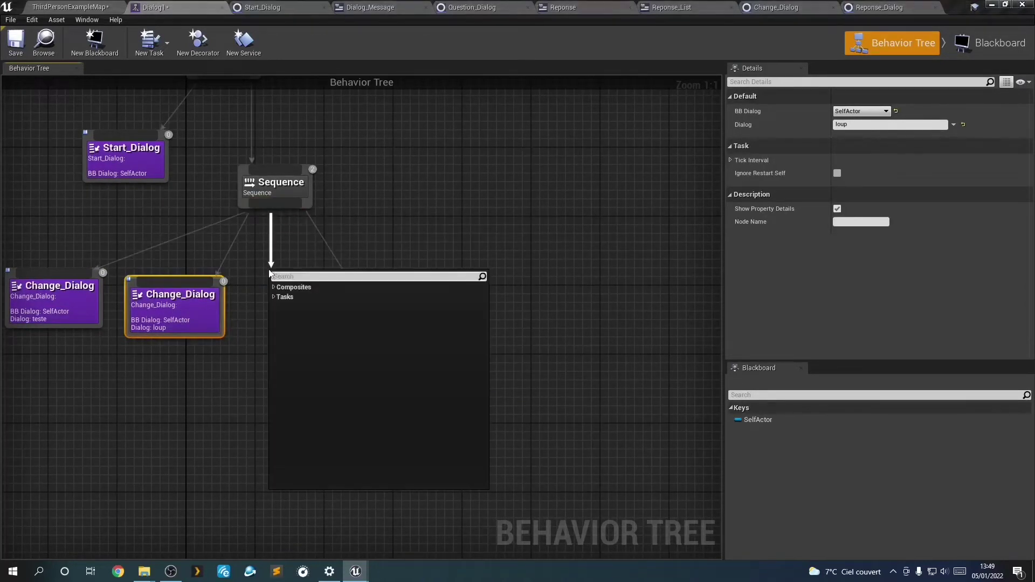
type("change")
key("Return")
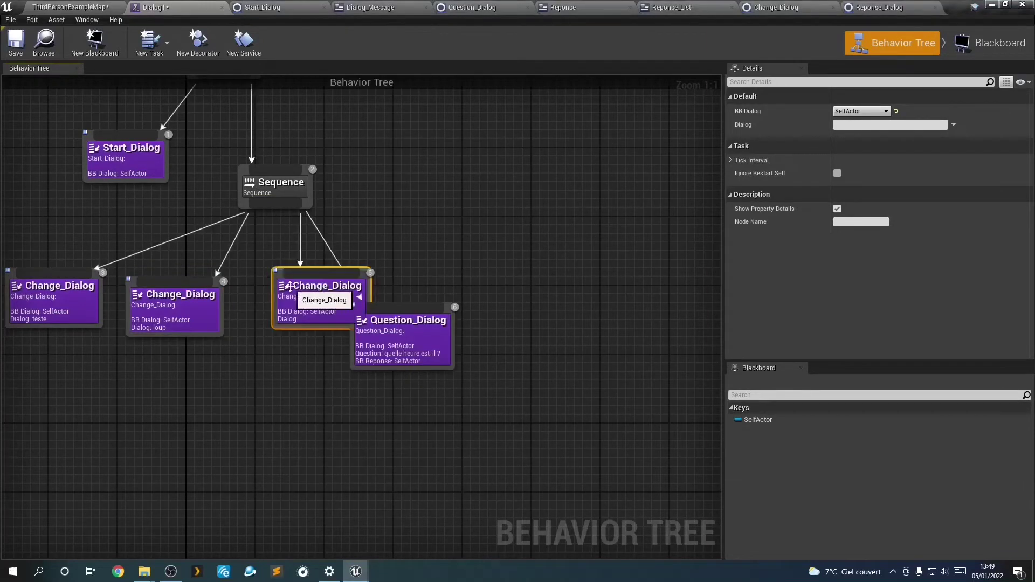
left_click_drag(290, 286, 255, 304)
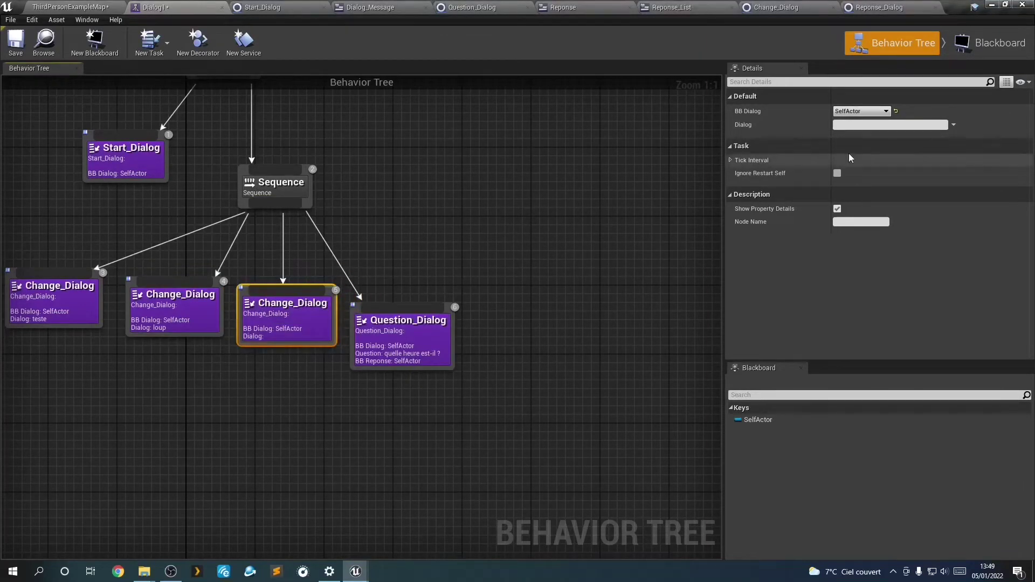
left_click(864, 114)
left_click(857, 123)
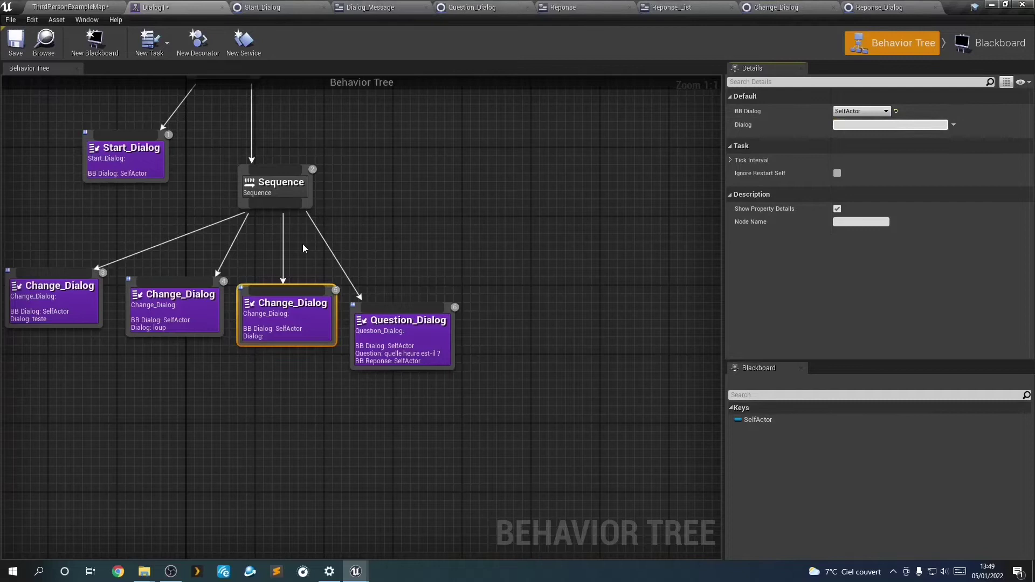
Compare the settings of all three Change_Dialog nodes and reframe the whole tree.
left_click(192, 307)
left_click(66, 308)
left_click(173, 315)
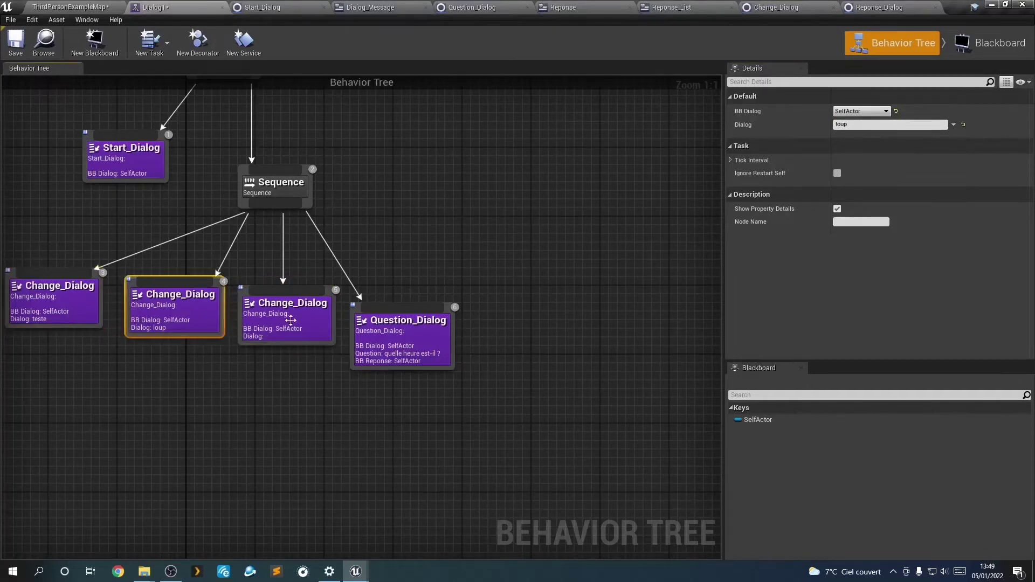
left_click(285, 323)
right_click_drag(314, 311, 410, 295)
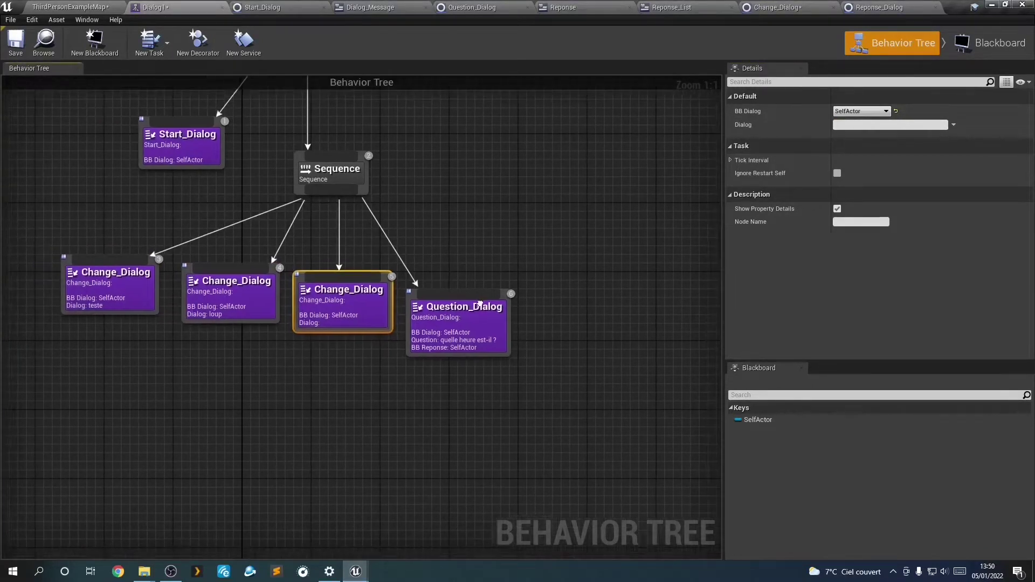
In the blackboard editor, add an Object key and then delete it again.
left_click(1011, 48)
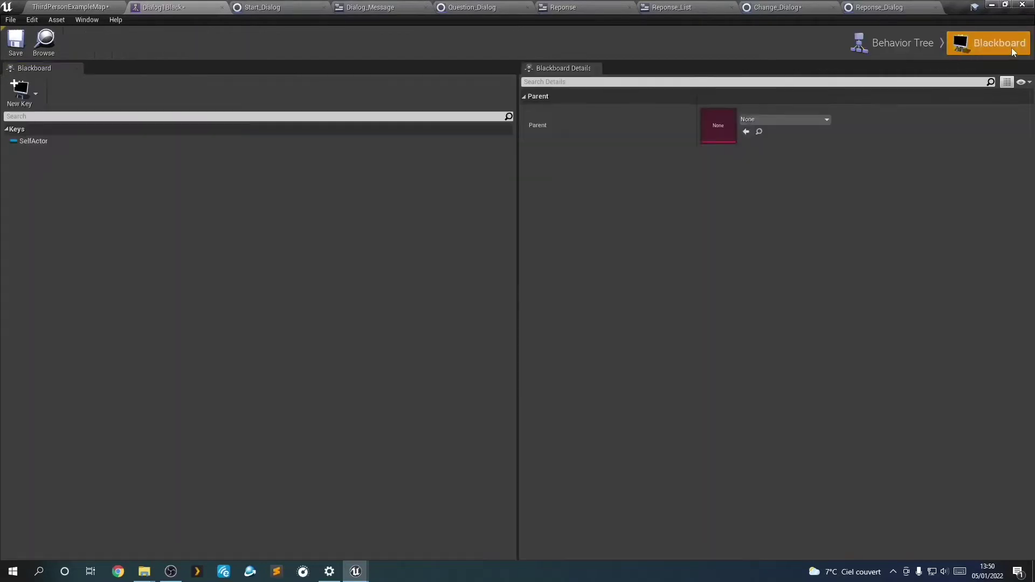
left_click(17, 97)
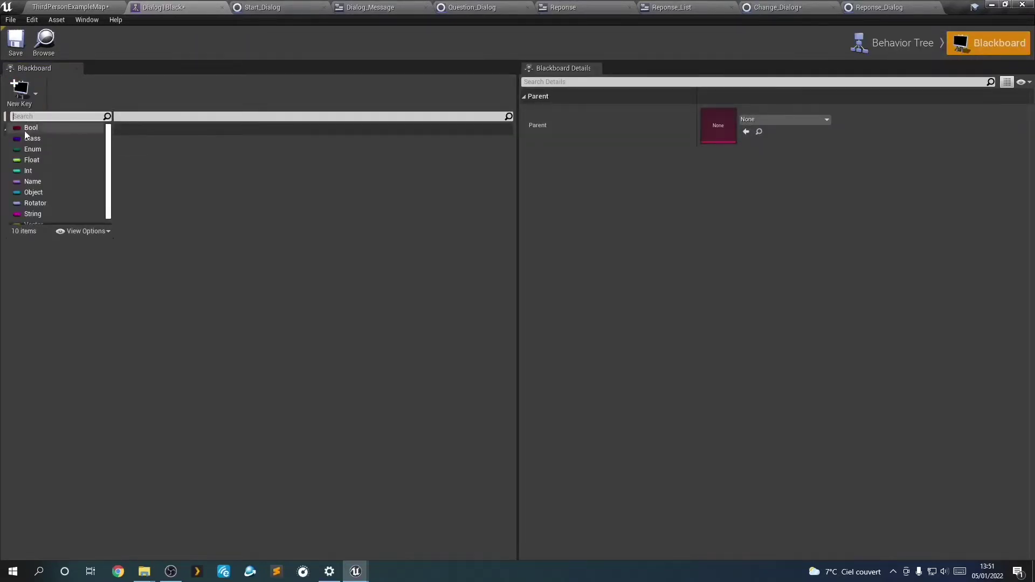
left_click(36, 192)
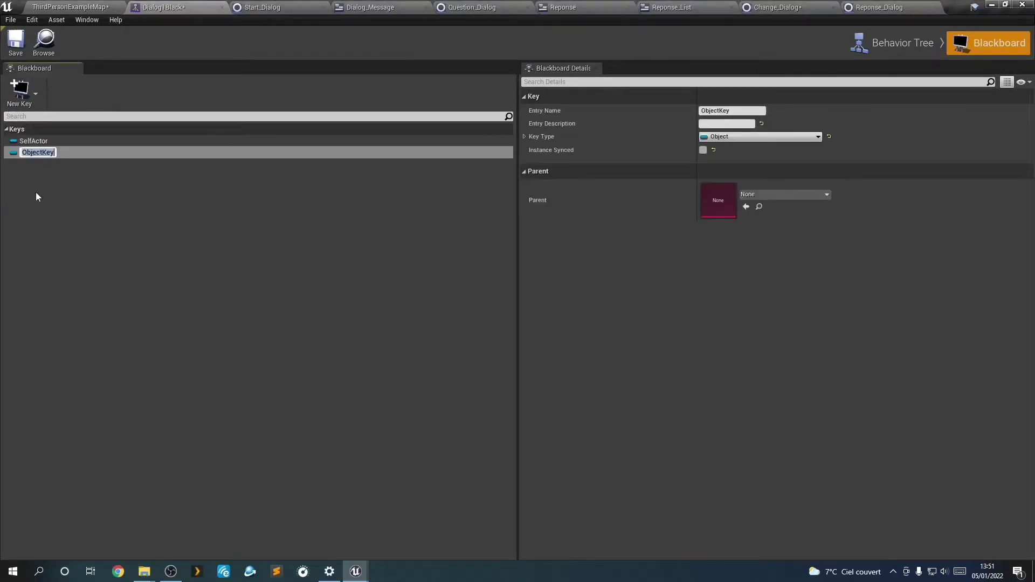
left_click(49, 153)
key("Delete")
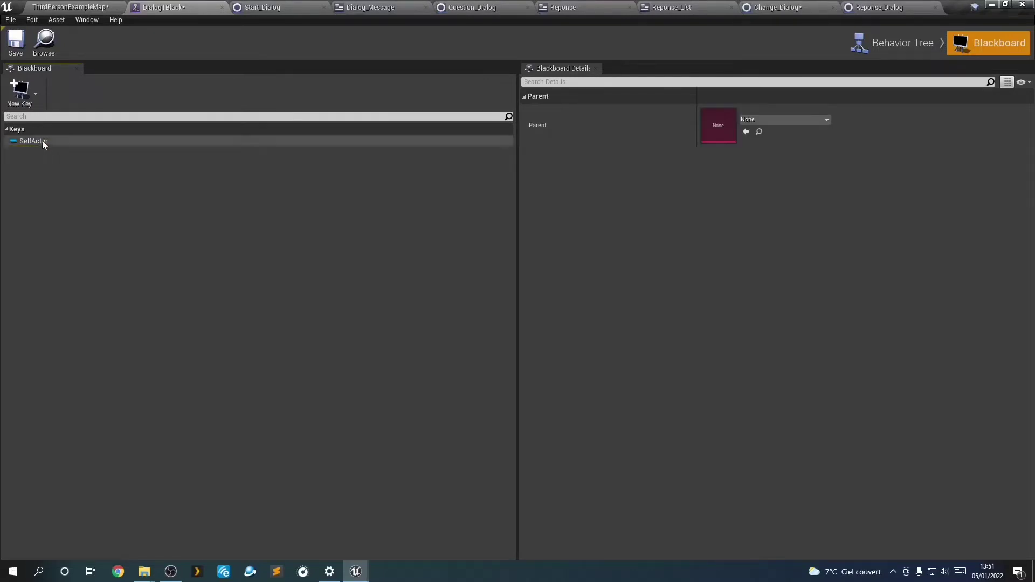
Rename the SelfActor blackboard key to Dialog_Text.
left_click(42, 141)
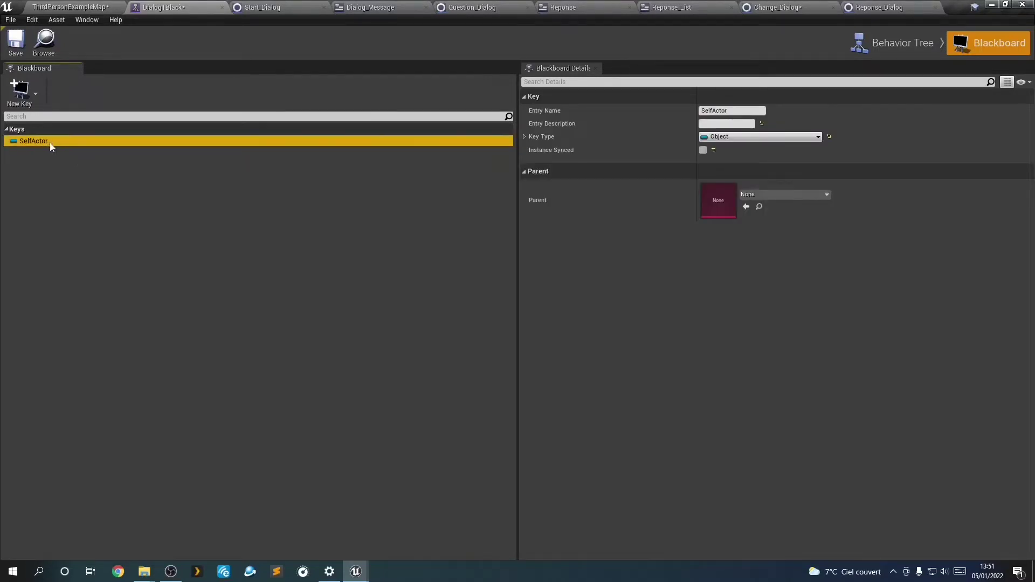
left_click(732, 111)
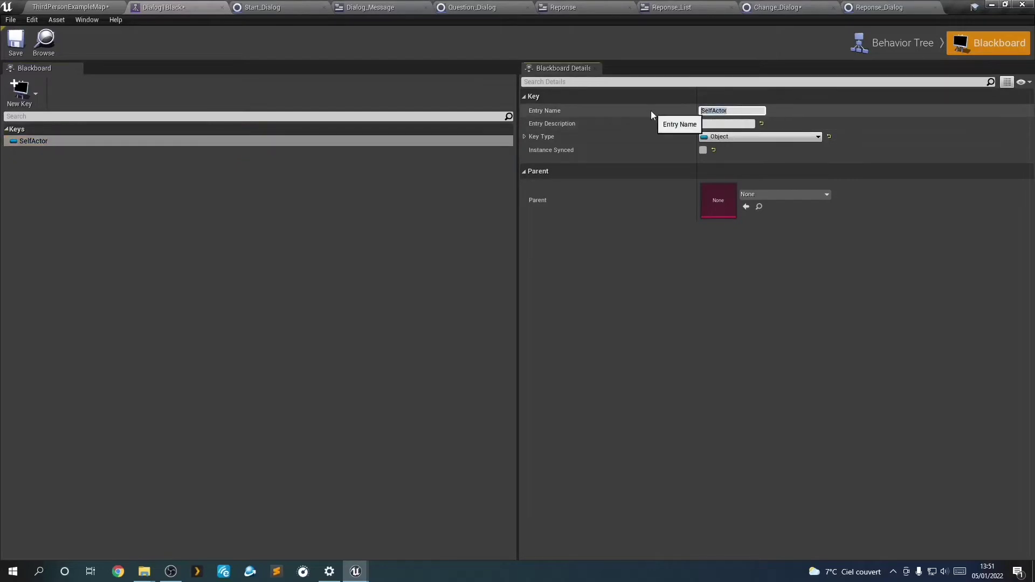
type("Wid")
key("BackSpace")
key("BackSpace")
key("BackSpace")
type("Dialog_T")
type("ext")
key("Return")
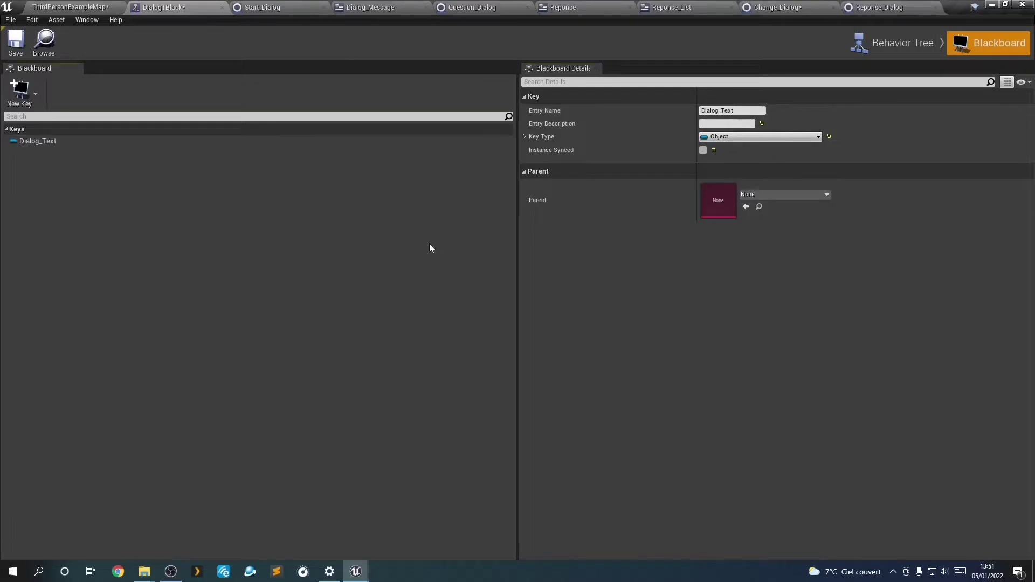
Add a String key named Reponse and save the blackboard.
left_click(20, 89)
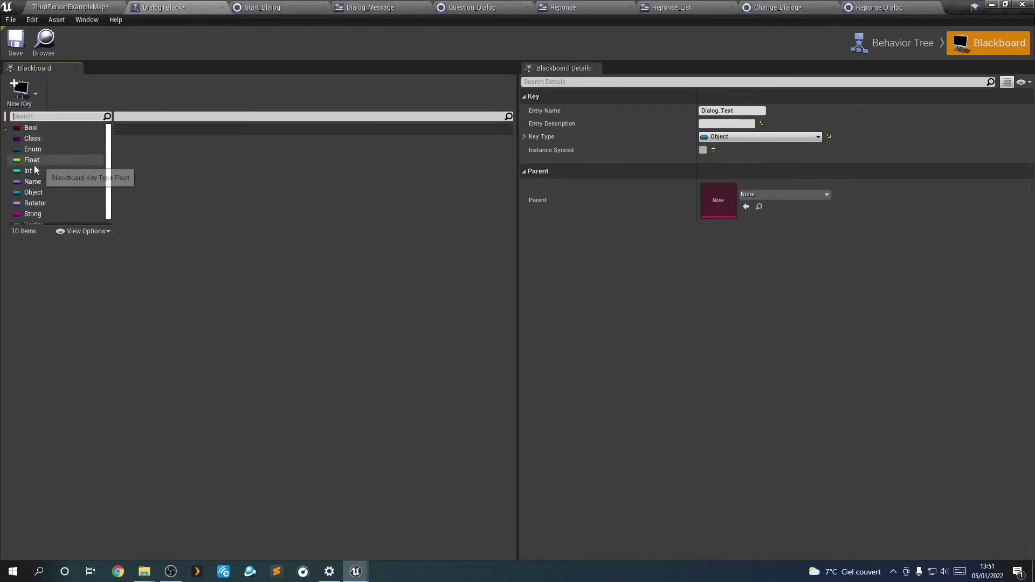
left_click(31, 212)
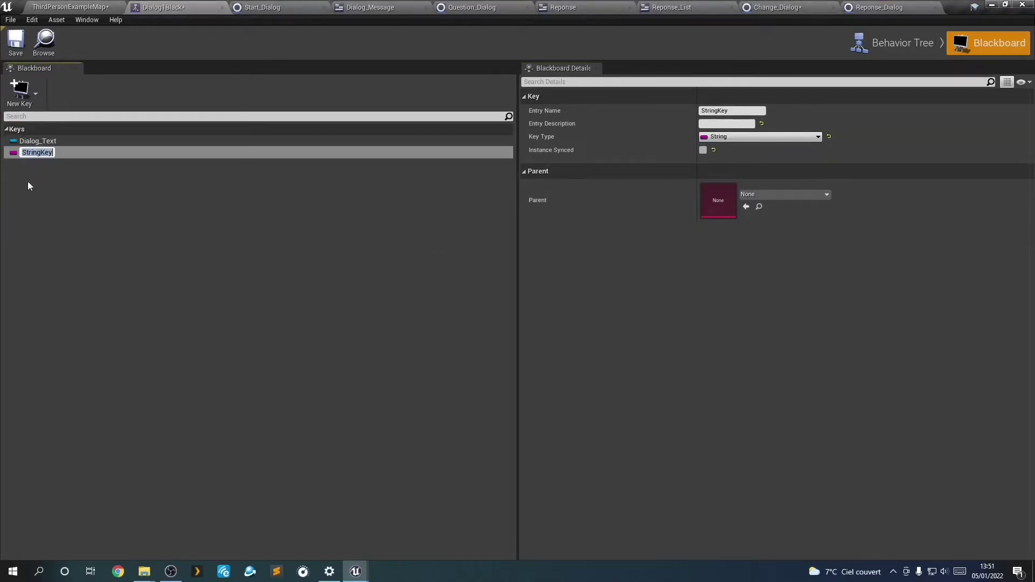
type("Reponse")
left_click(27, 182)
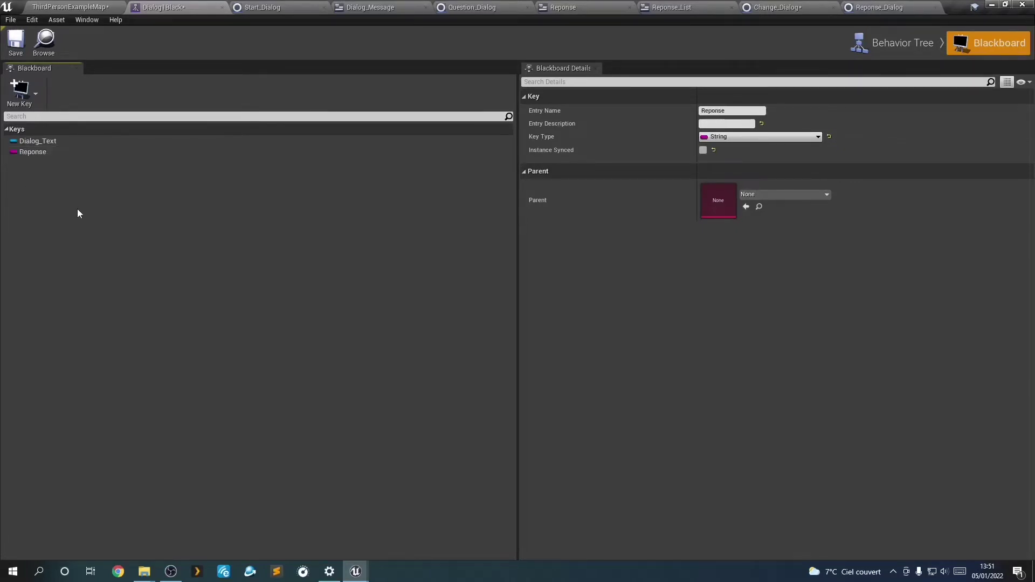
left_click(16, 41)
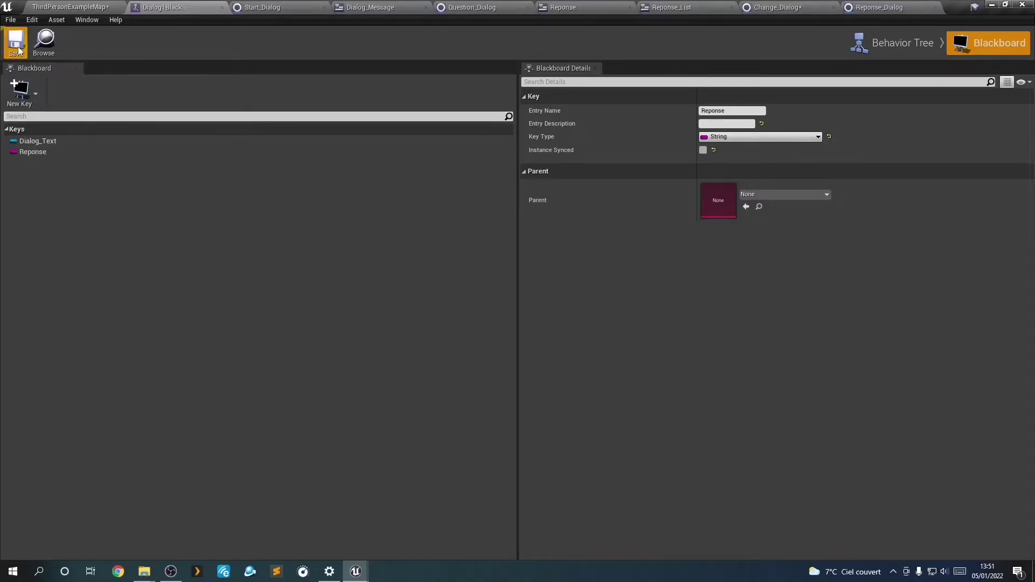
Set the first Change_Dialog task's BB Dialog key to Dialog_Text.
left_click(903, 42)
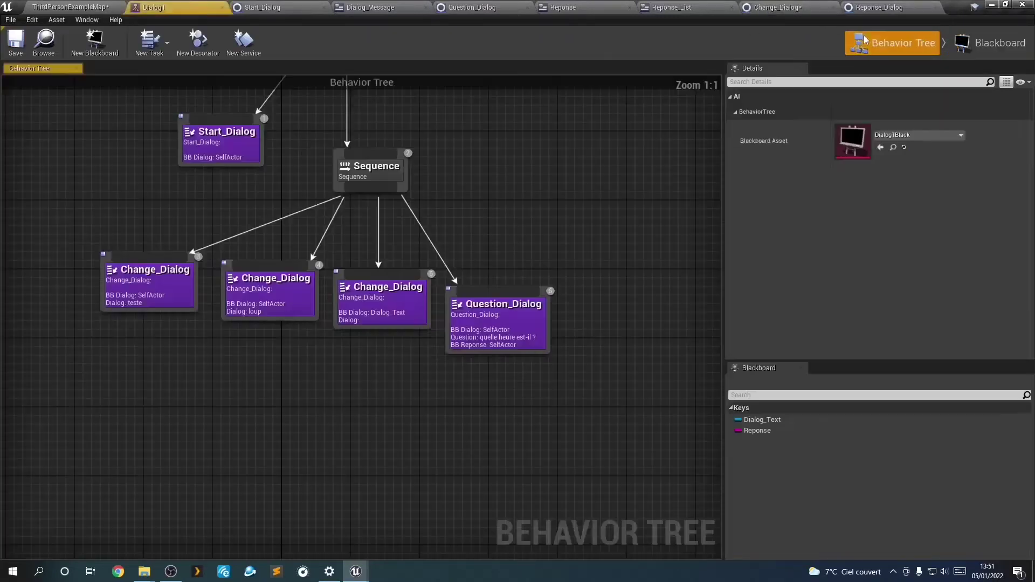
left_click(170, 278)
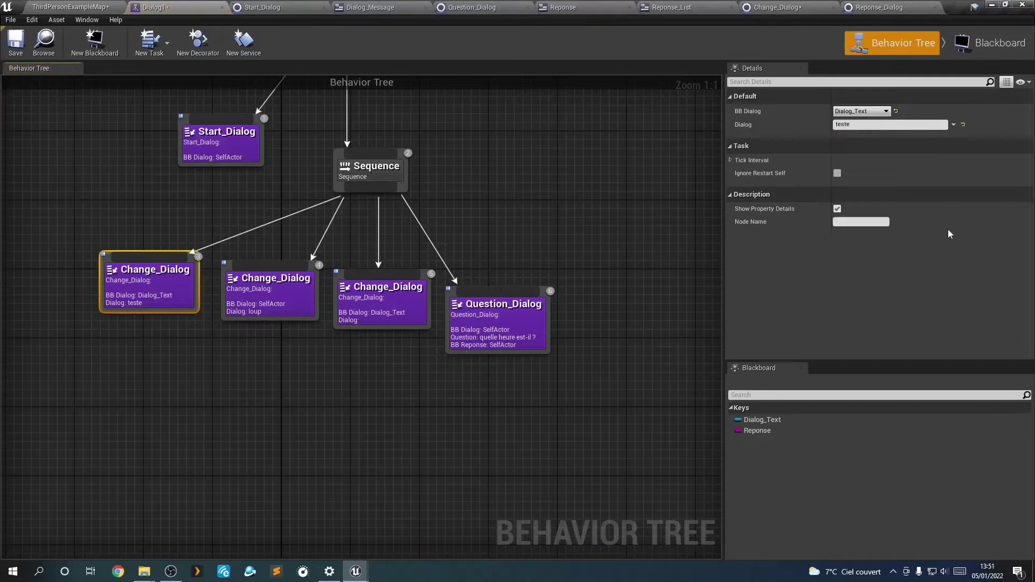
left_click(861, 111)
left_click(862, 122)
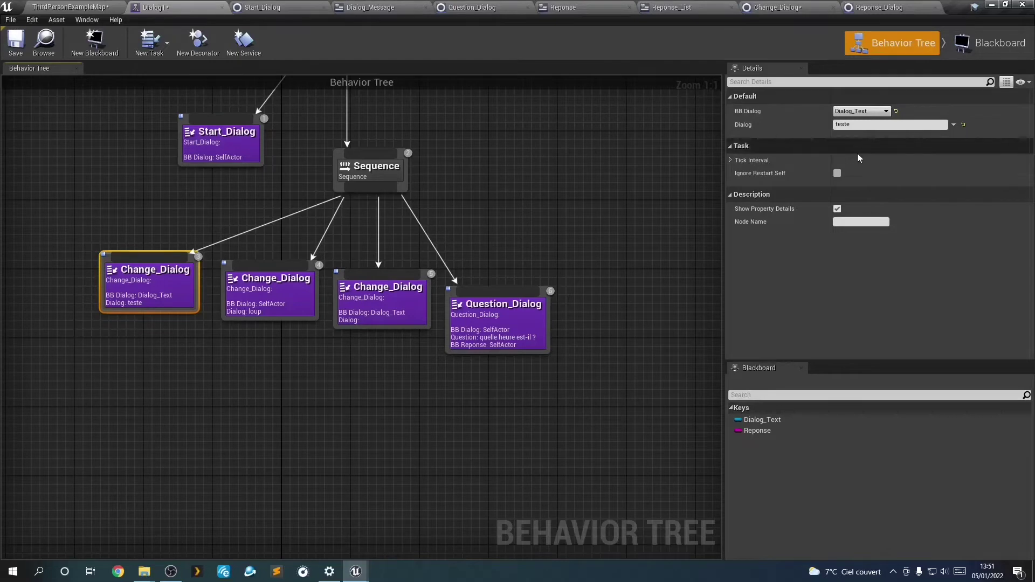
Review the Dialog_Text key and the Change_Dialog, Reponse_Dialog and Reponse_List assets, then return to the tree.
left_click(986, 54)
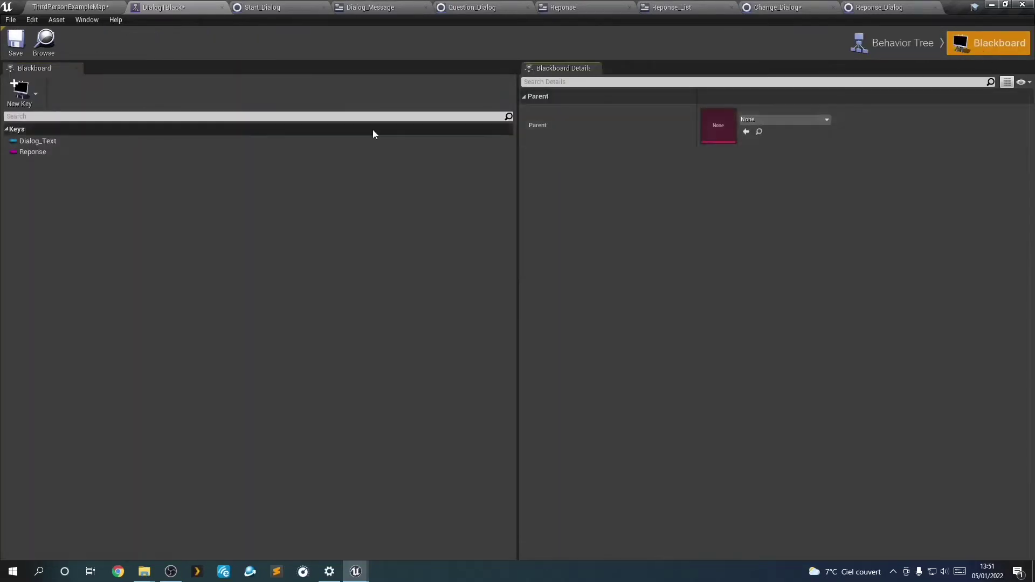
left_click(64, 140)
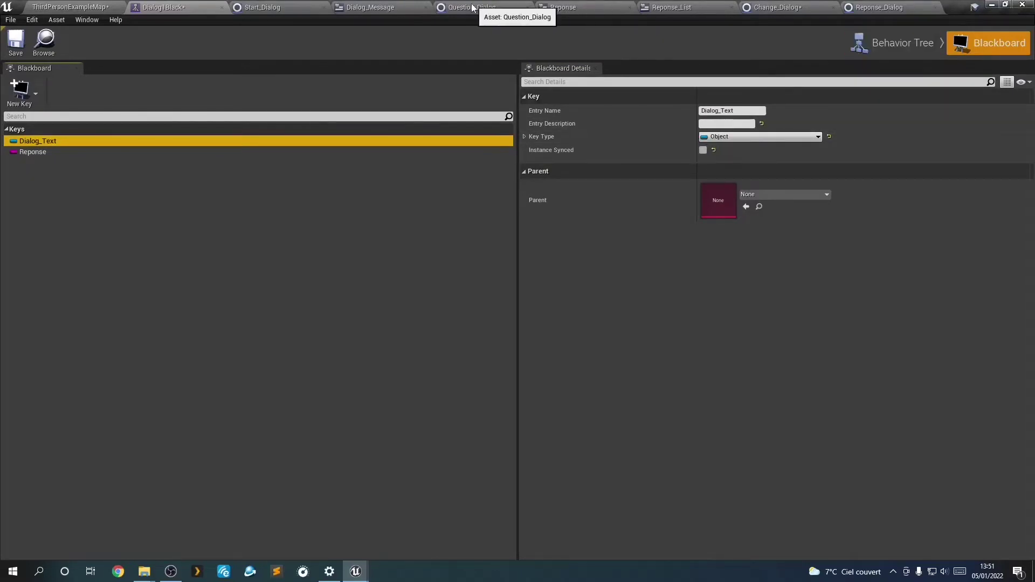
left_click(790, 7)
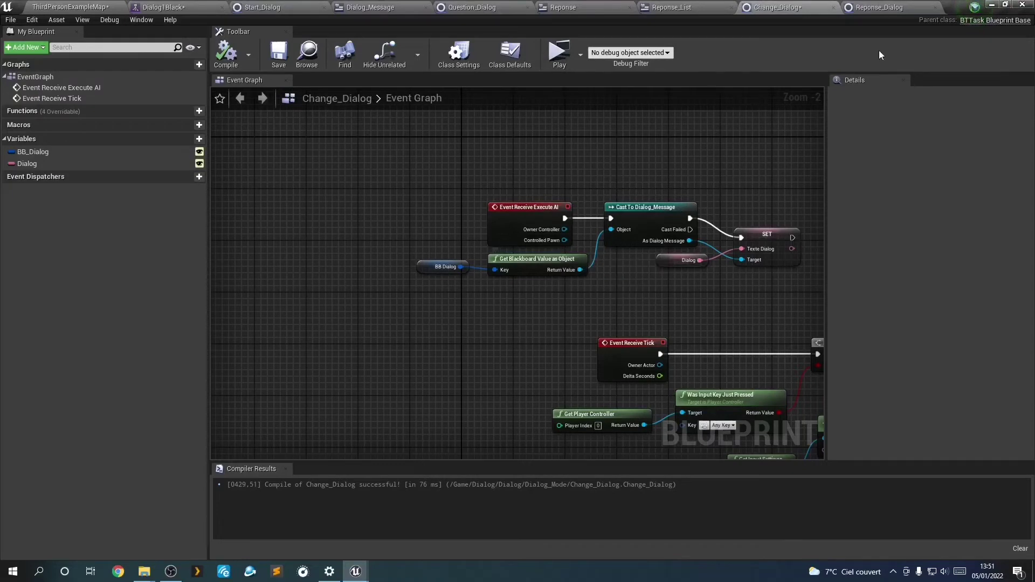
left_click(878, 7)
left_click(674, 7)
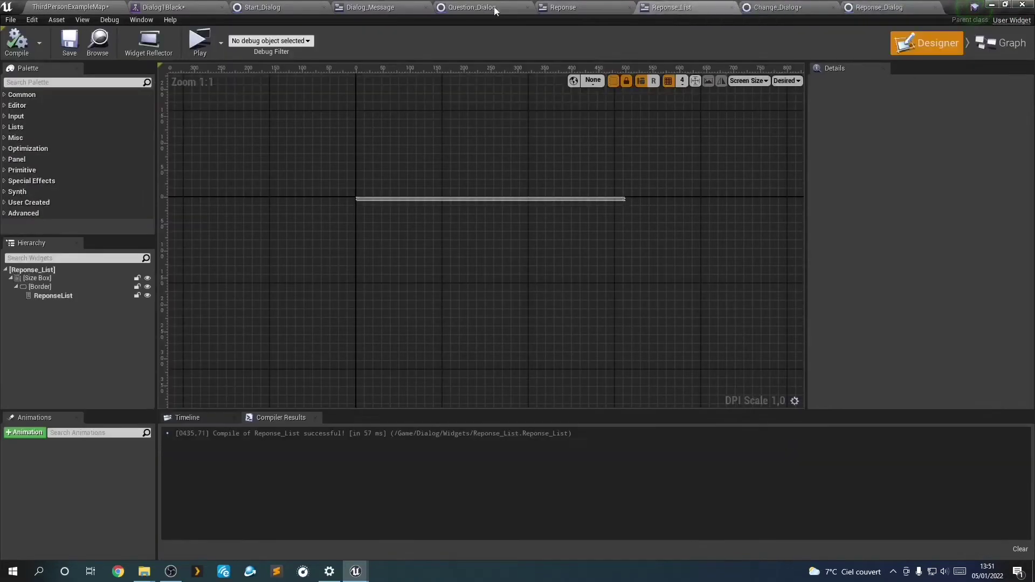
left_click(166, 8)
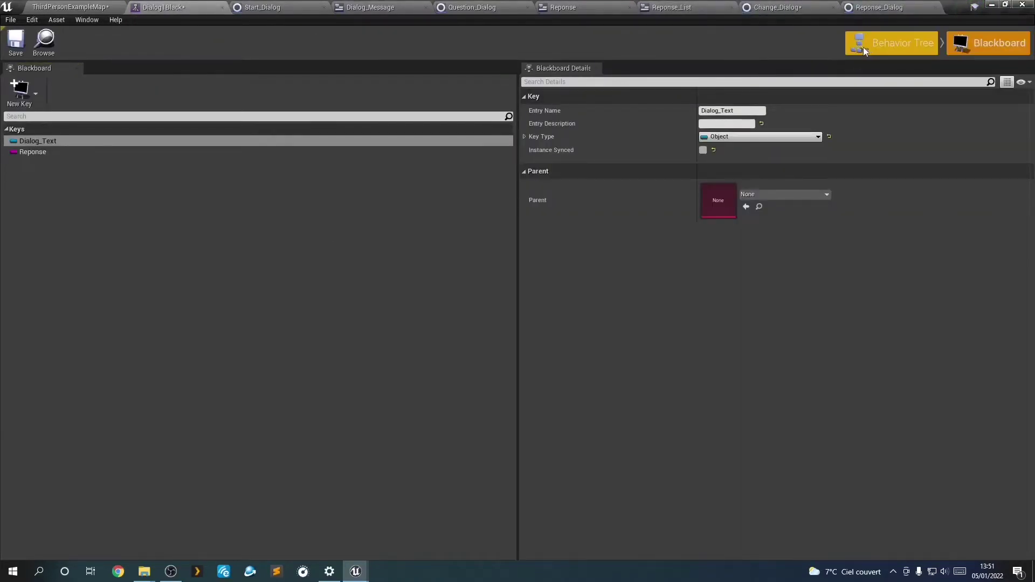
left_click(862, 47)
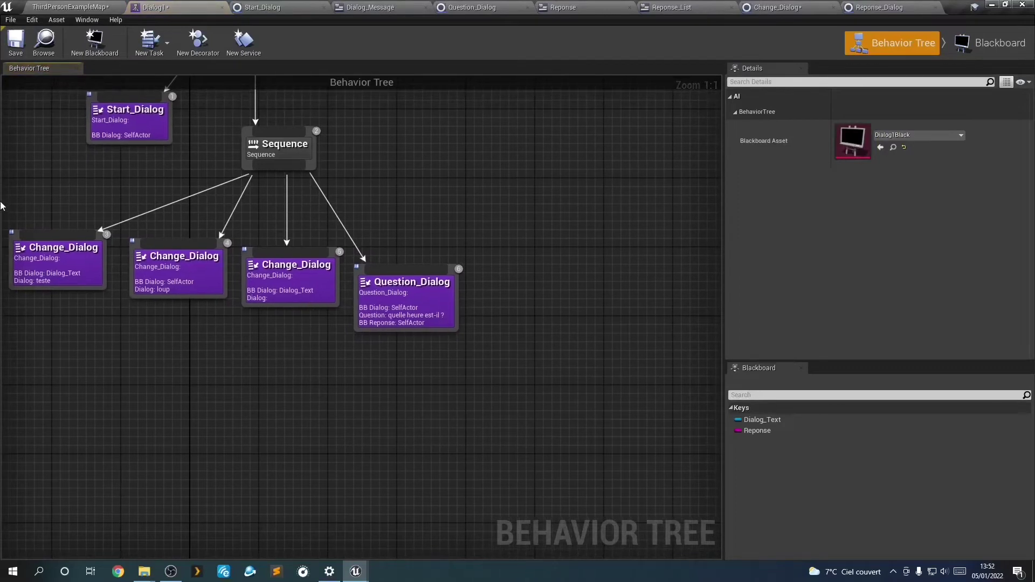
Shift the existing child nodes left and add a Selector under the Sequence.
mouse_move(2, 206)
left_mouse_down()
mouse_move(410, 294)
mouse_move(266, 295)
left_mouse_up()
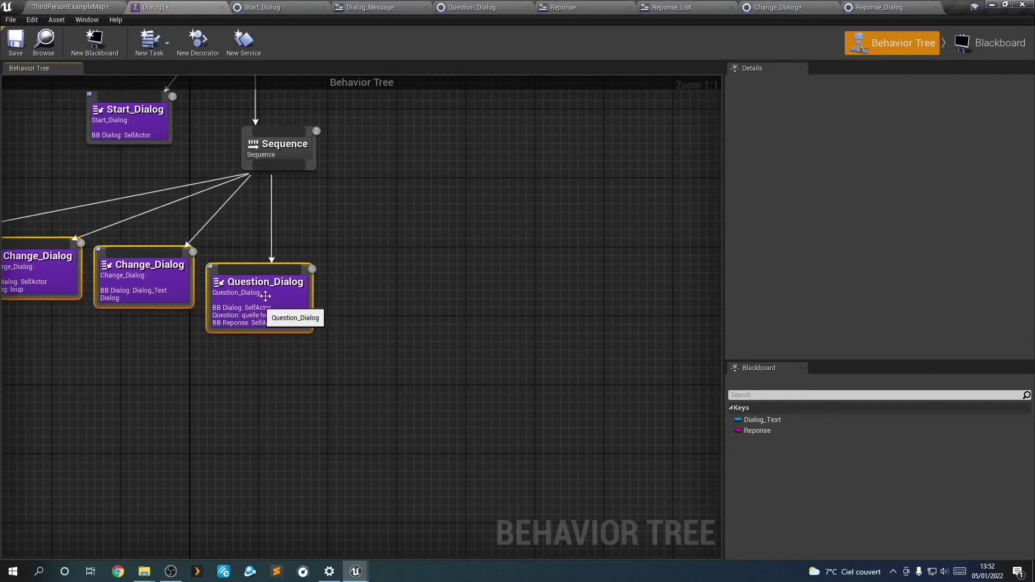
left_click_drag(289, 172, 397, 313)
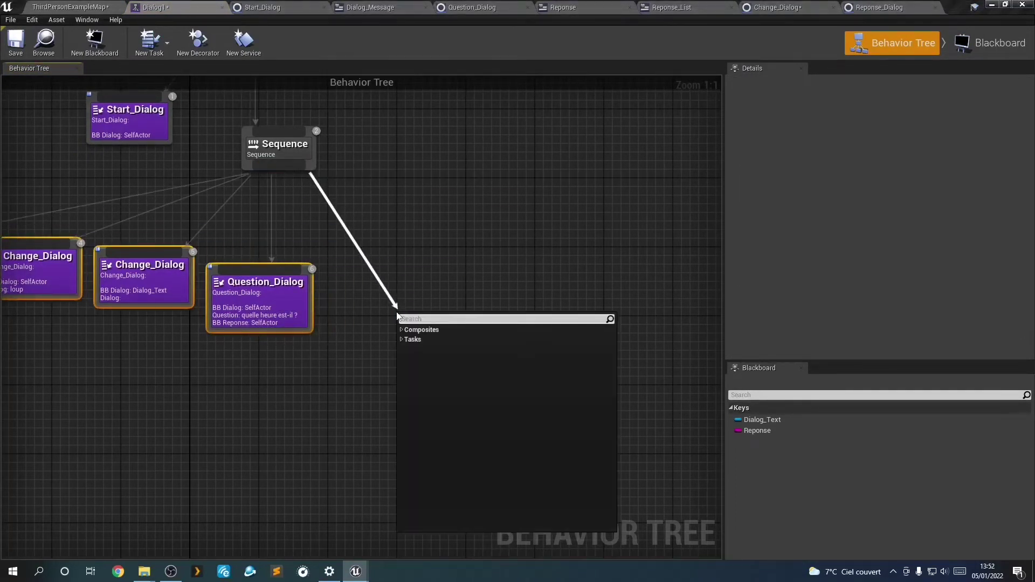
type("set")
key("BackSpace")
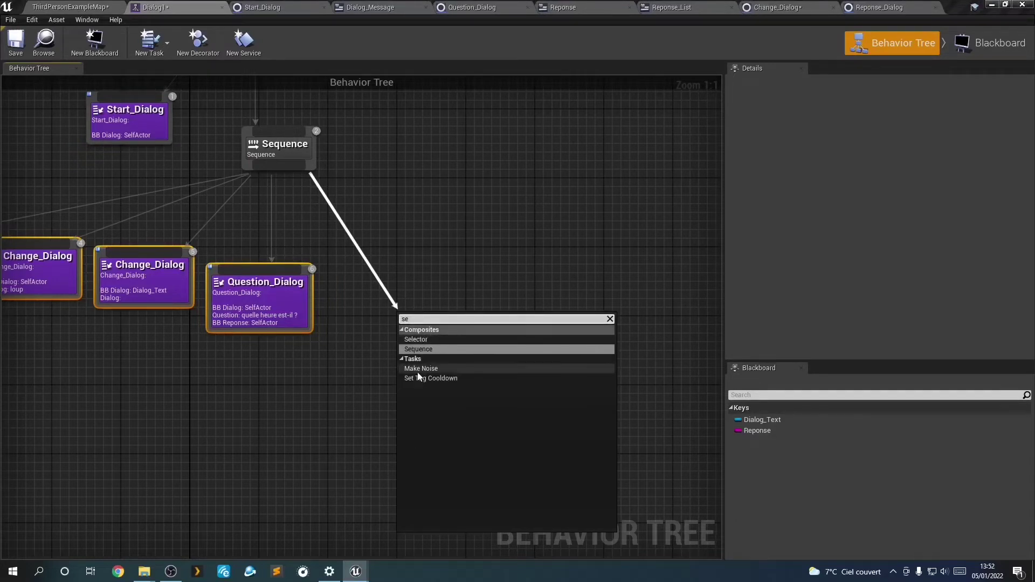
key("BackSpace")
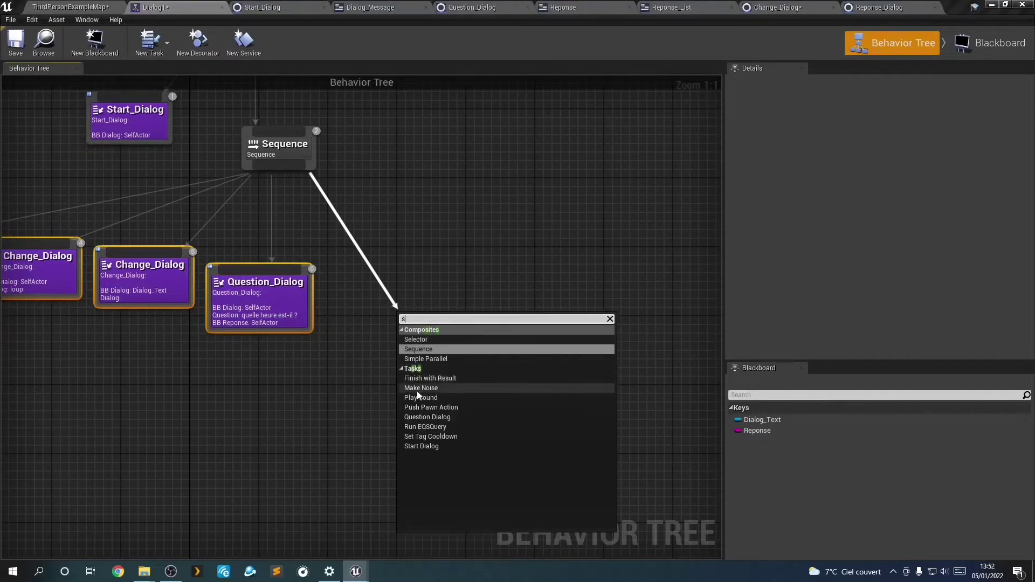
left_click(417, 339)
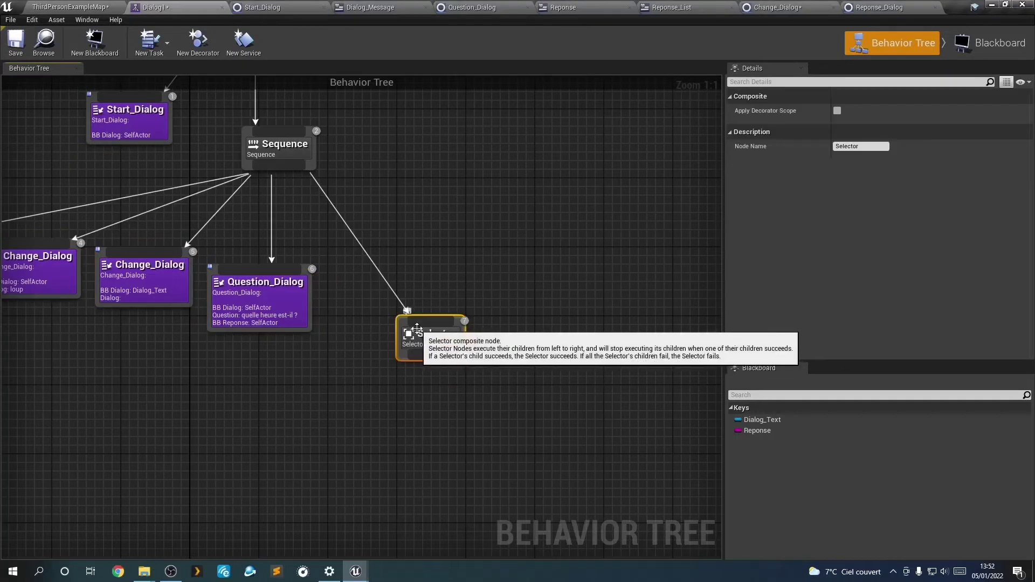
Add three Change Dialog tasks beneath the Selector and line them up.
left_click_drag(426, 357, 346, 400)
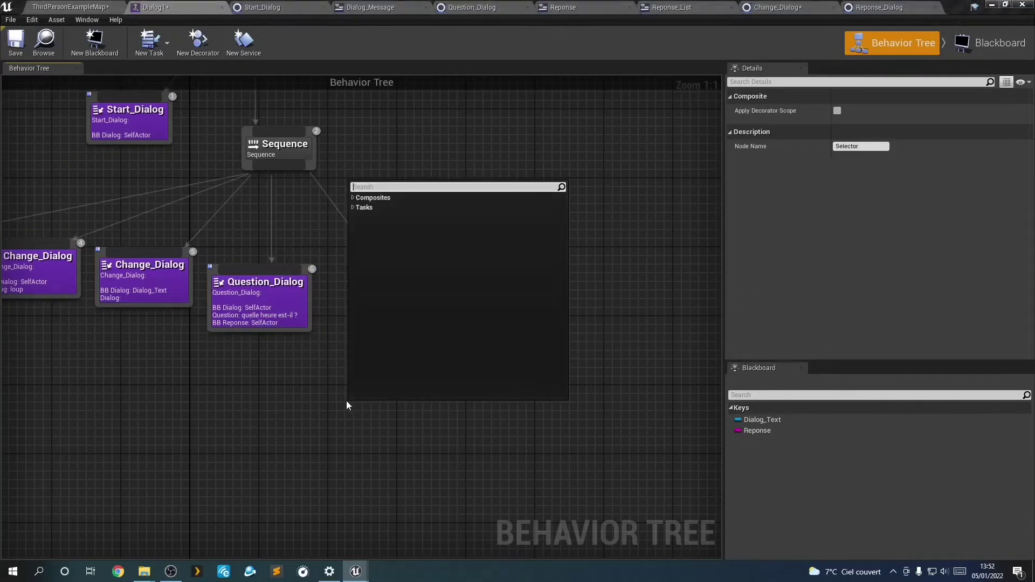
type("cha")
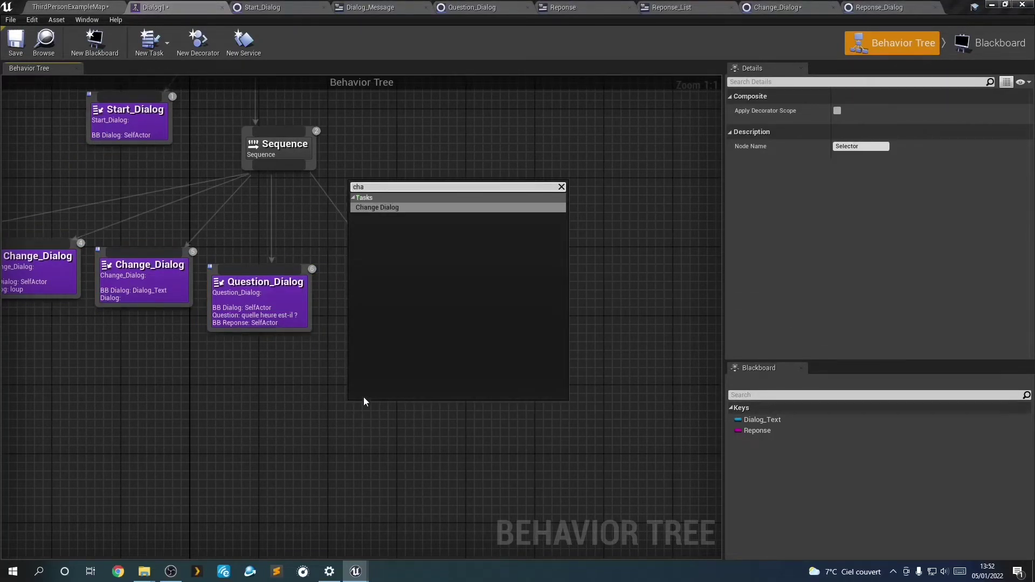
left_click(473, 207)
left_click_drag(394, 434, 279, 434)
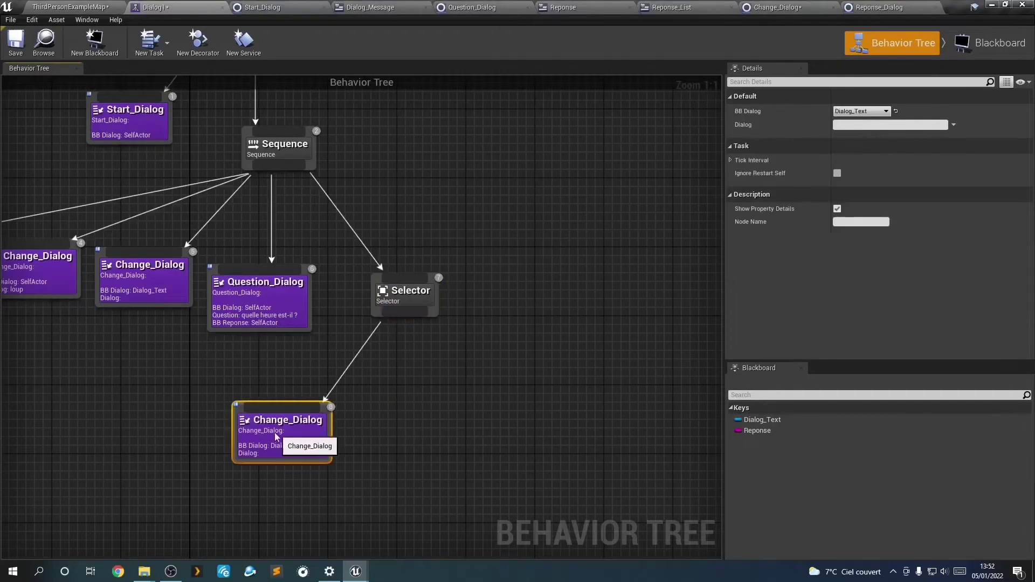
left_click_drag(403, 317, 435, 422)
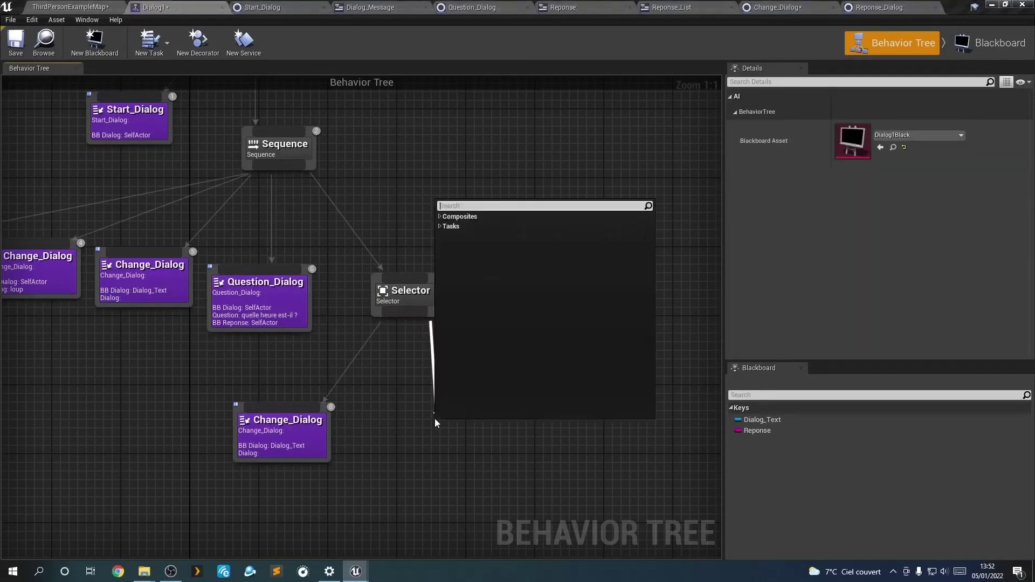
type("ch")
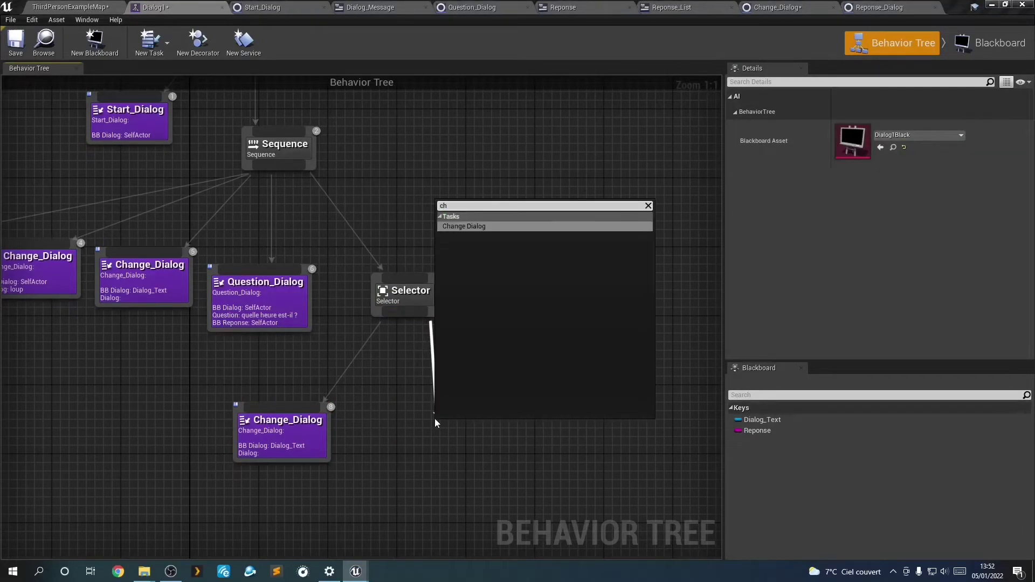
left_click(478, 227)
left_click_drag(464, 447, 394, 447)
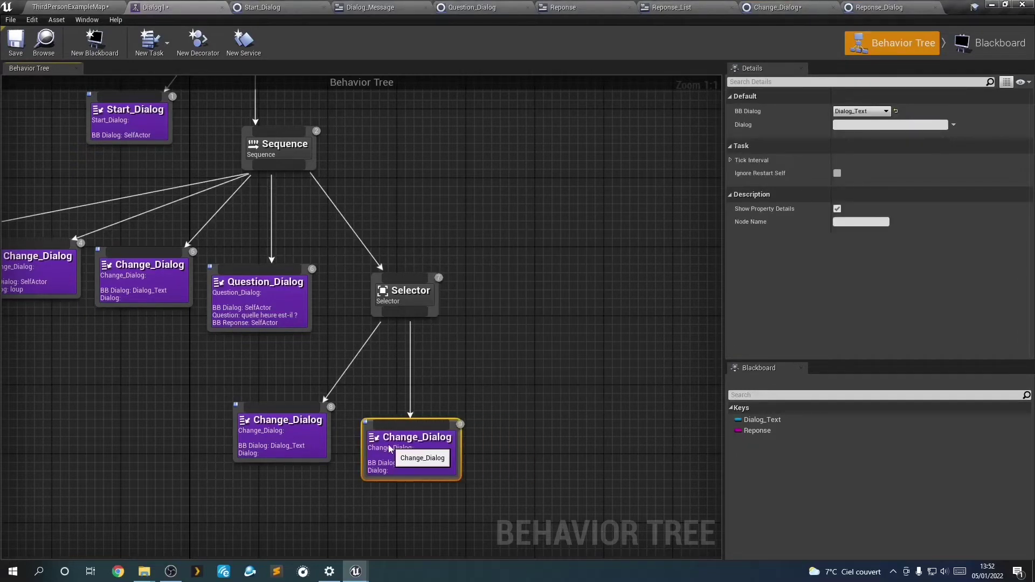
left_click_drag(417, 318, 510, 406)
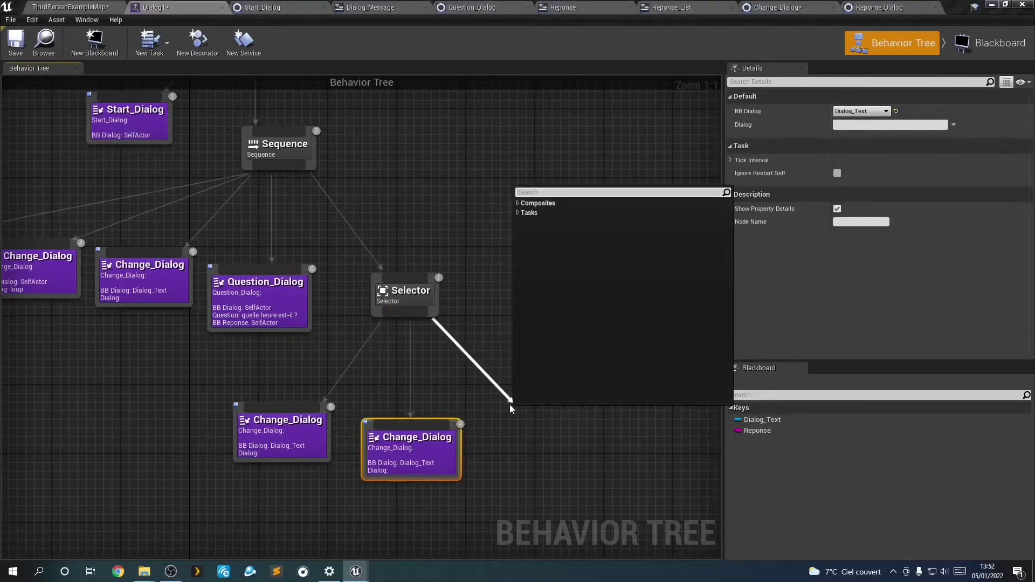
type("cha")
key("Return")
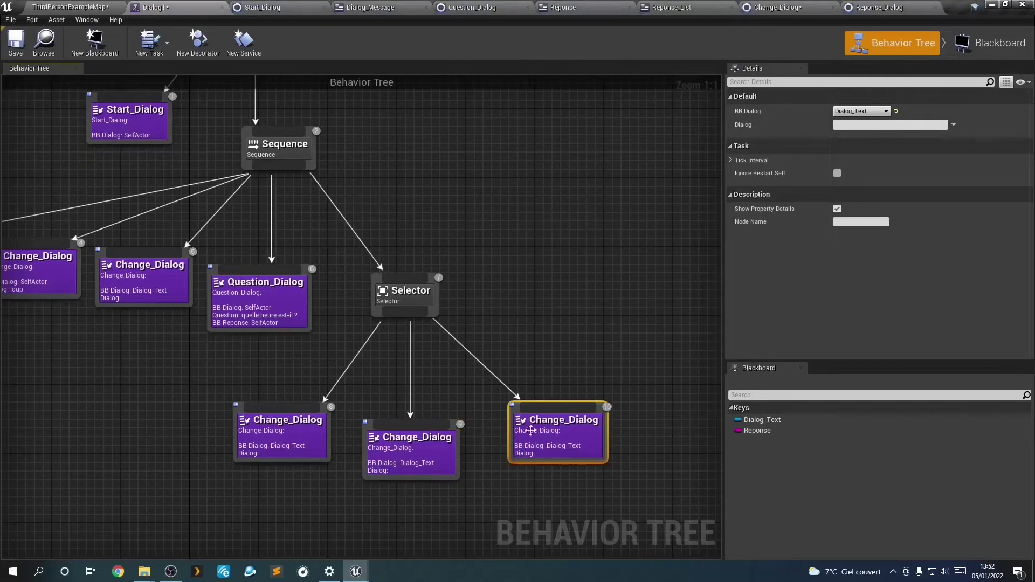
left_click_drag(371, 469, 371, 452)
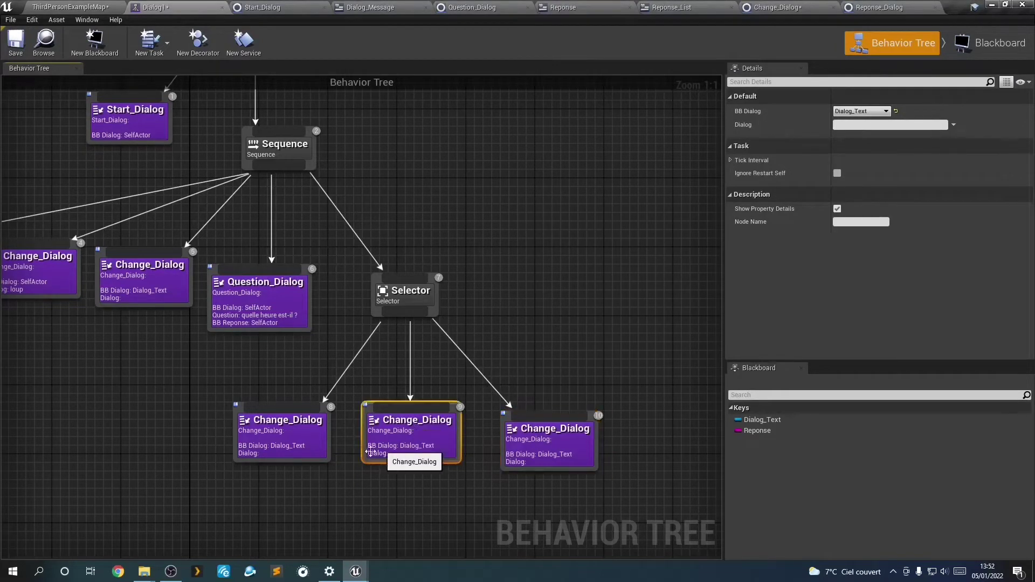
left_click(270, 431)
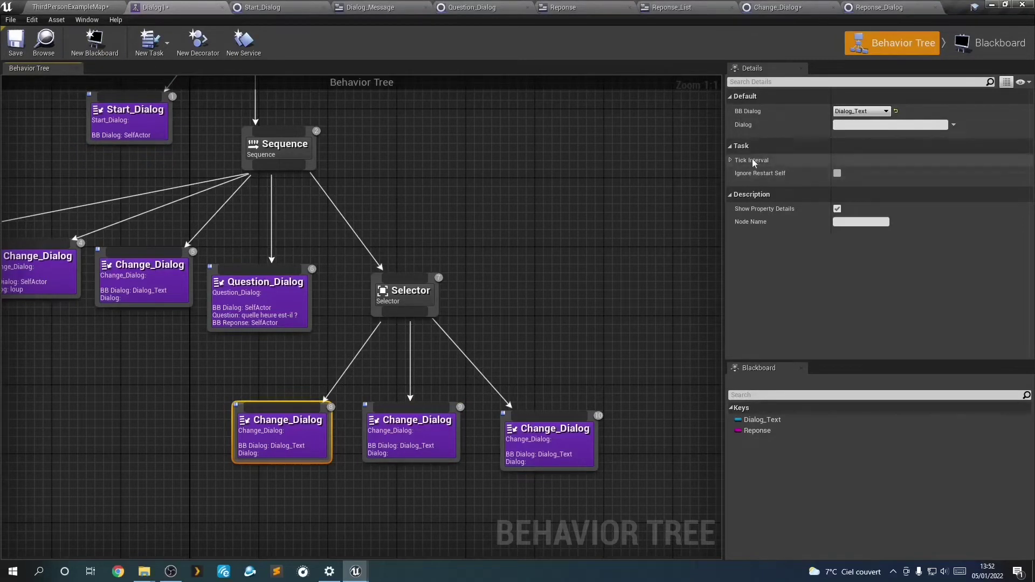
Create and close a new decorator blueprint, then open the Dialog_Perso folder.
left_click(208, 50)
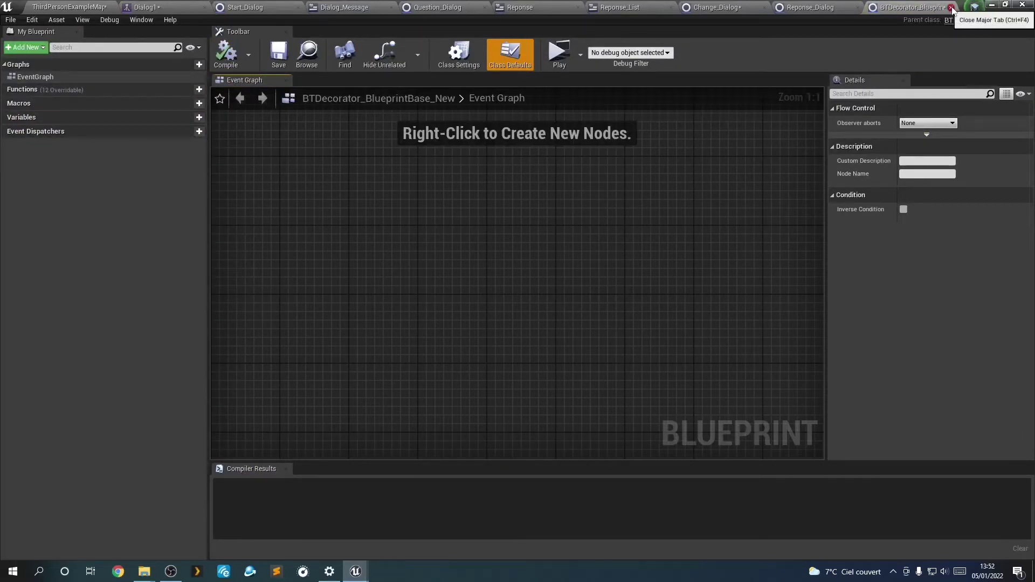
left_click(949, 8)
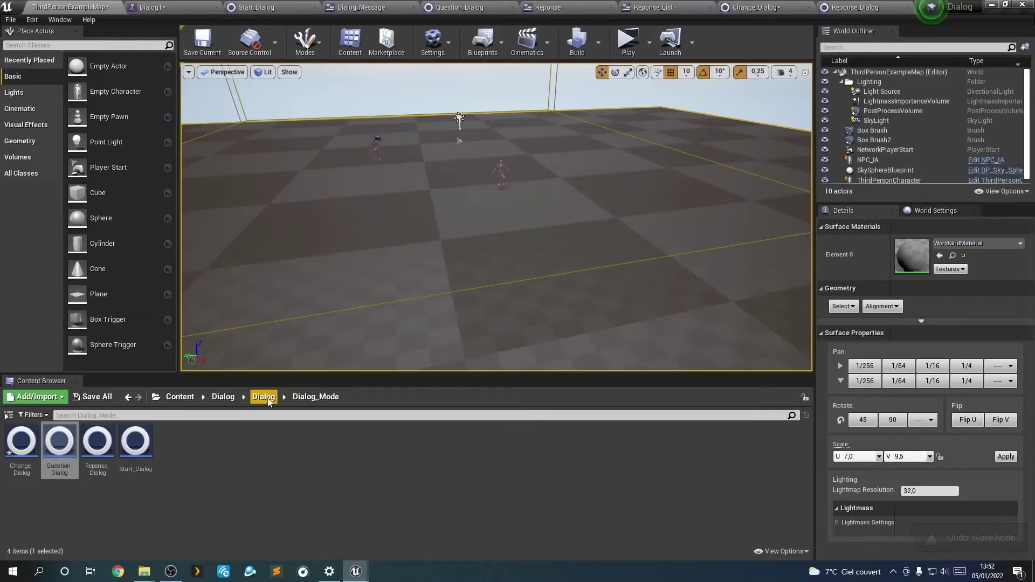
left_click(263, 396)
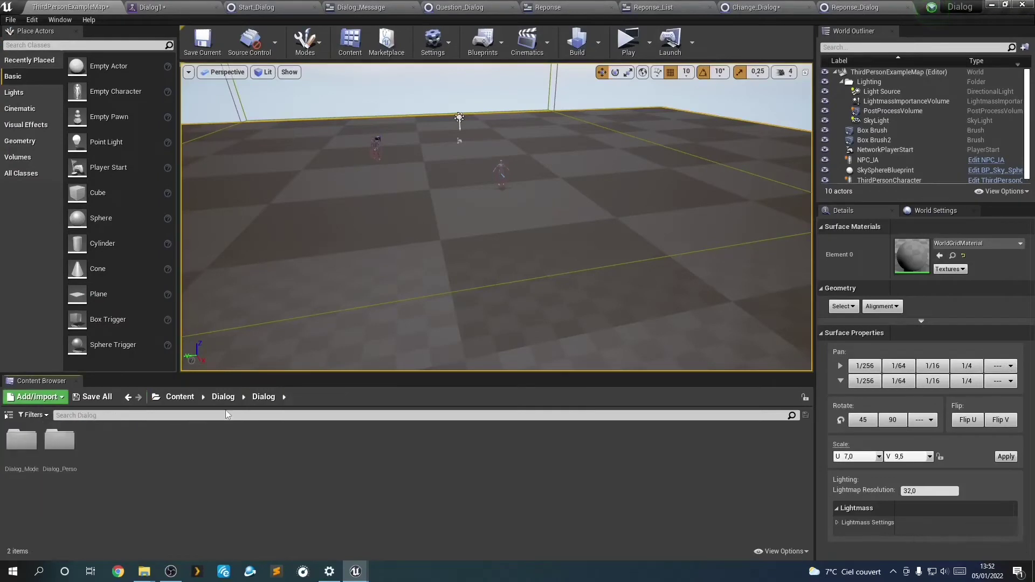
double_click(57, 449)
Delete BTDecorator_BlueprintBase_New from Dialog_Perso and go back to the Dialog1 tree.
left_click(21, 442)
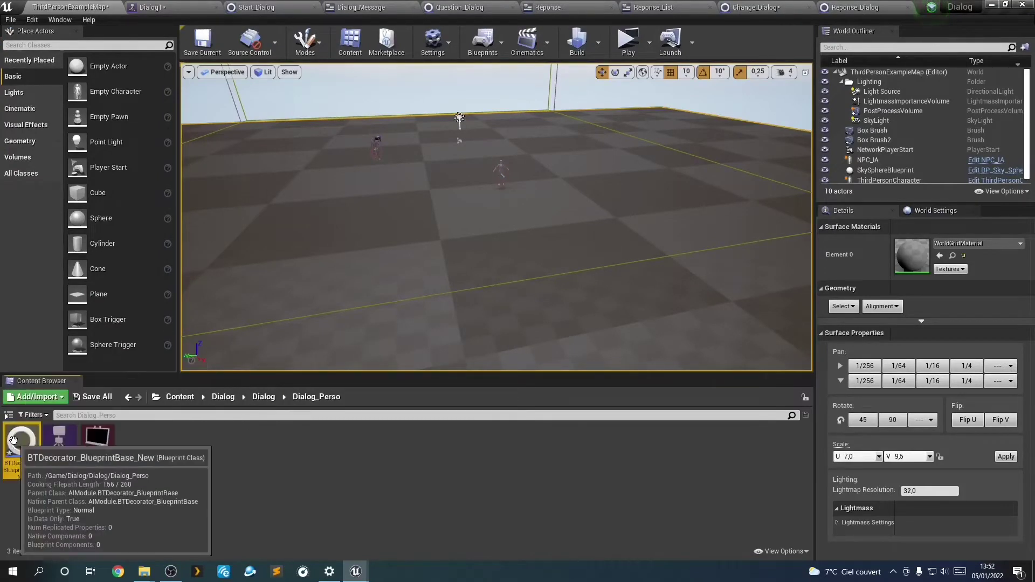
key("Delete")
left_click(388, 458)
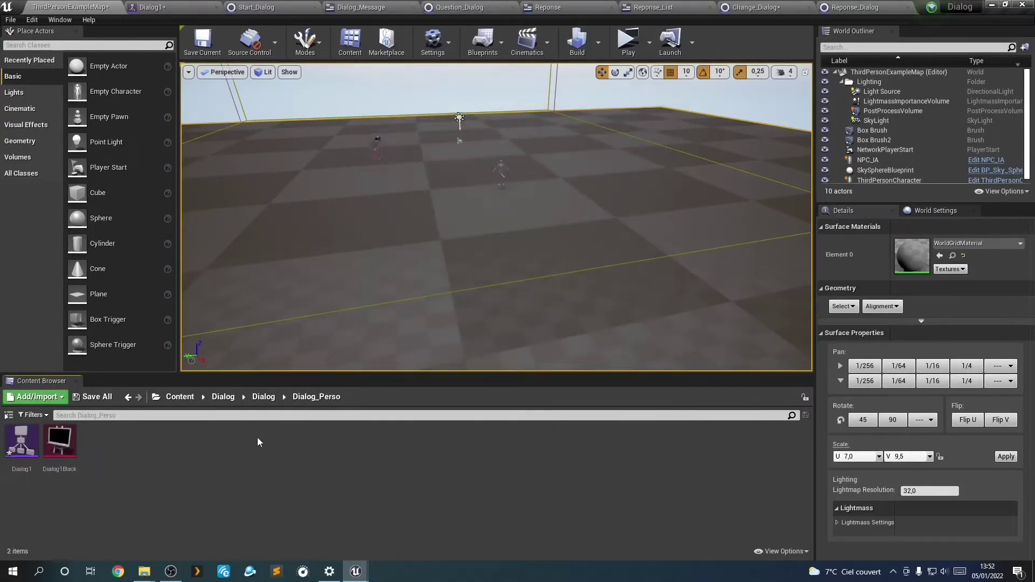
left_click(200, 7)
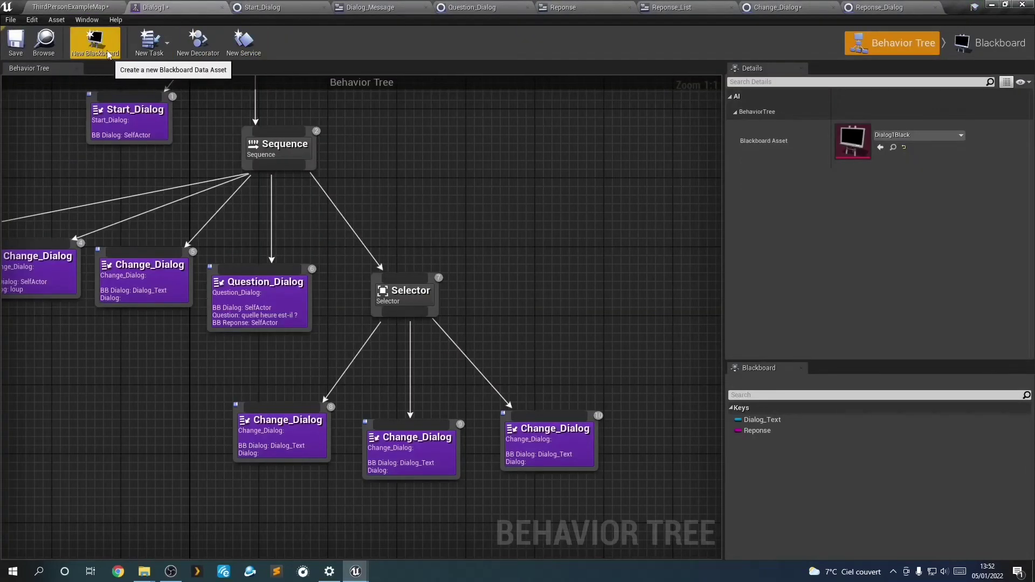
Attach a Reponse Dialog decorator to the left Change_Dialog task under the Selector.
left_click(281, 413)
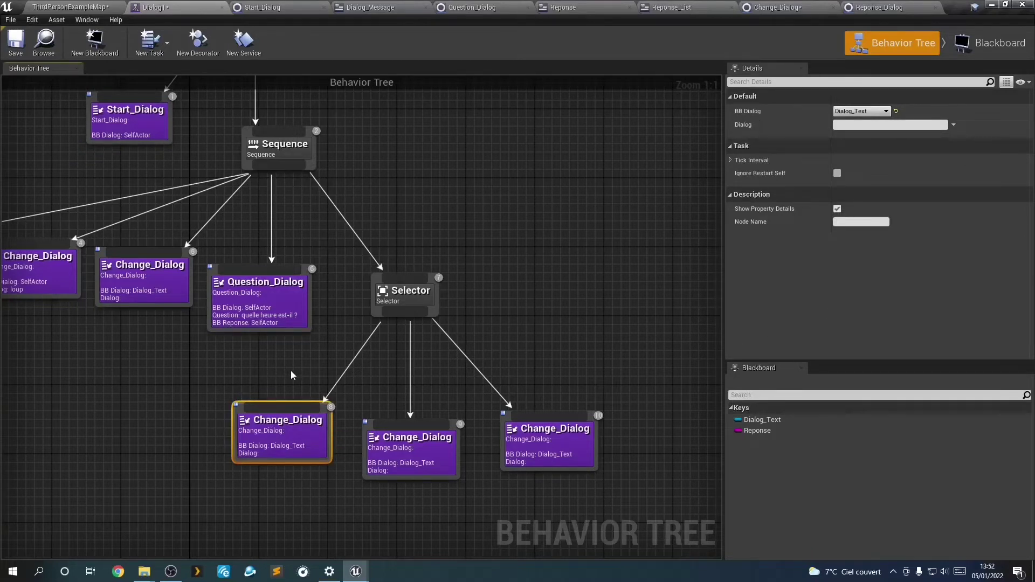
right_click(282, 420)
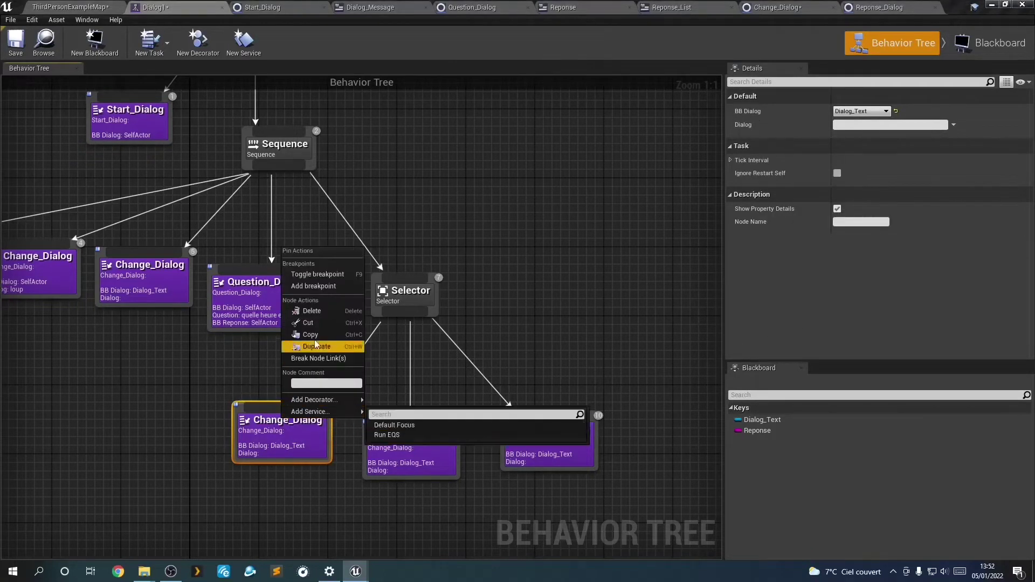
mouse_move(318, 404)
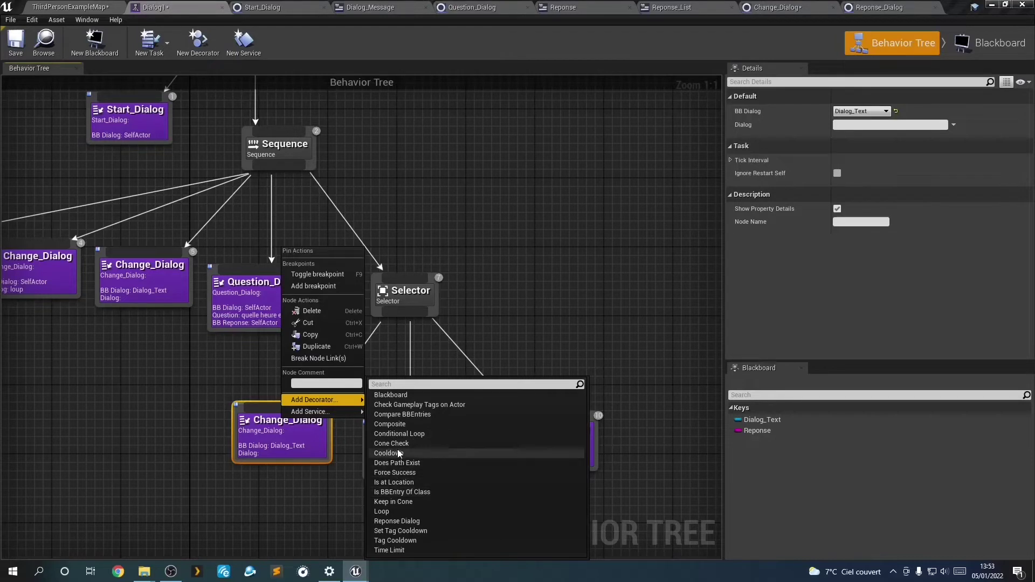
type("l")
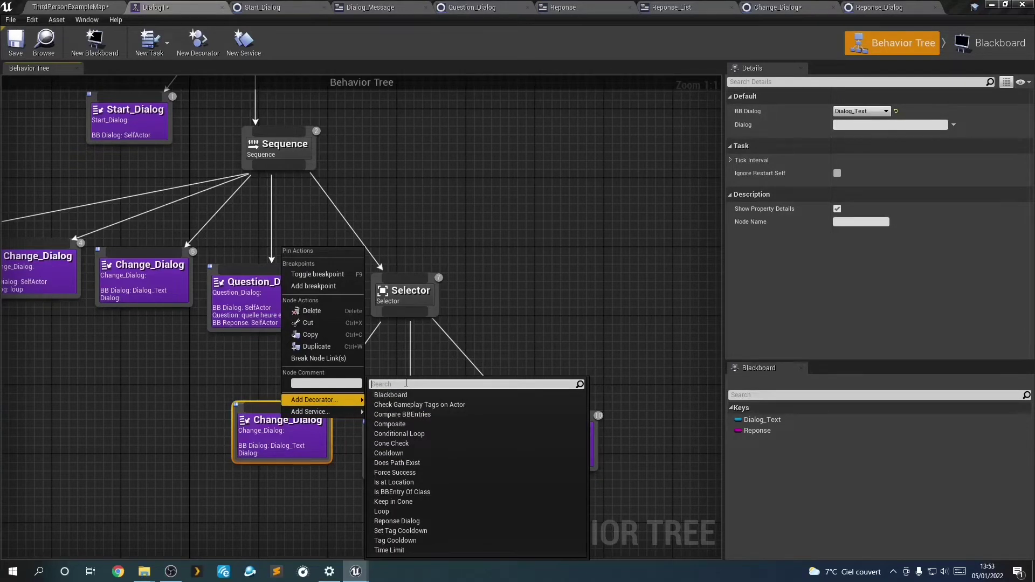
type("bb")
left_click(401, 423)
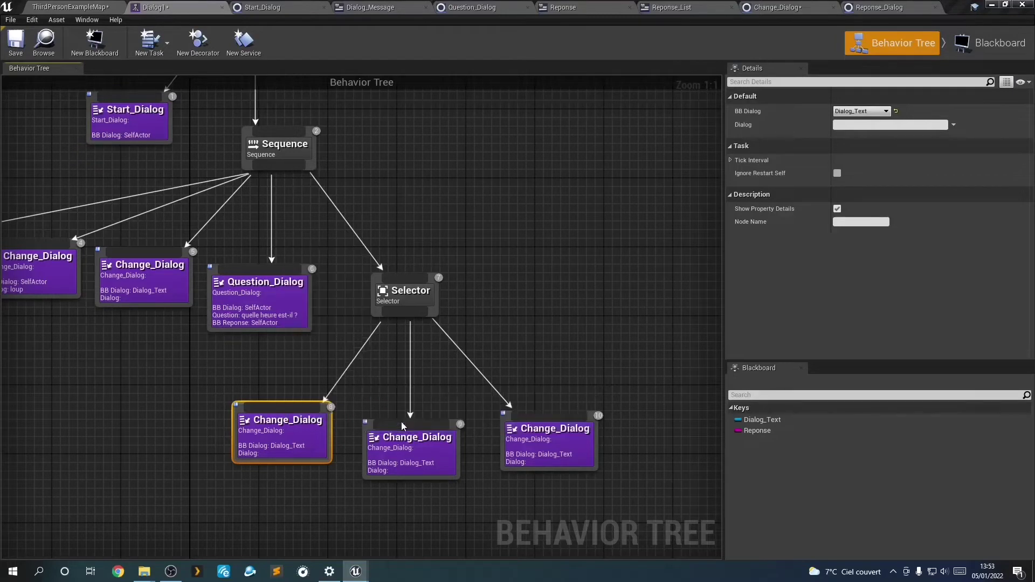
Check Question_Dialog's reply list, whose first answer is marteau.
left_click(270, 426)
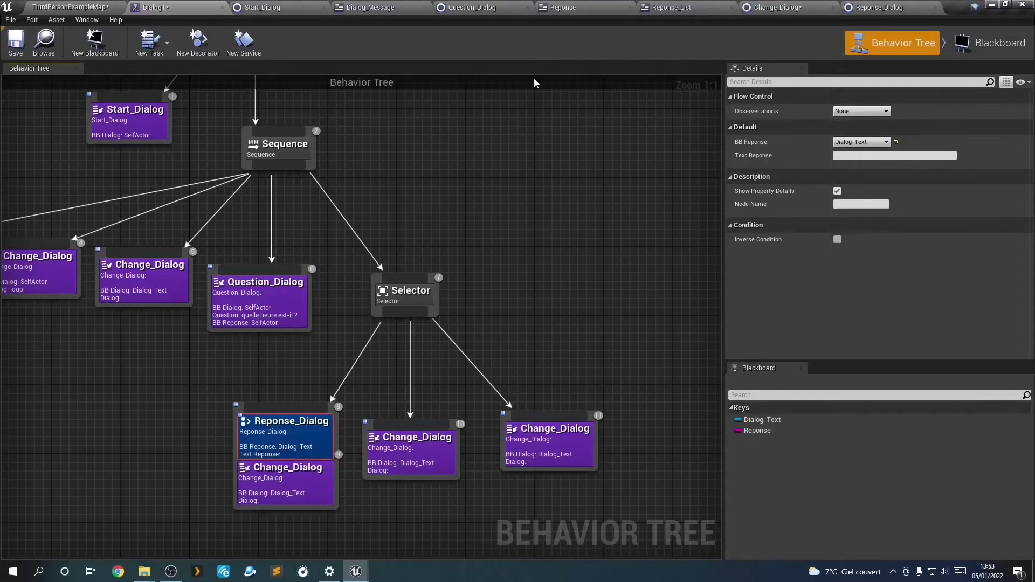
left_click(274, 286)
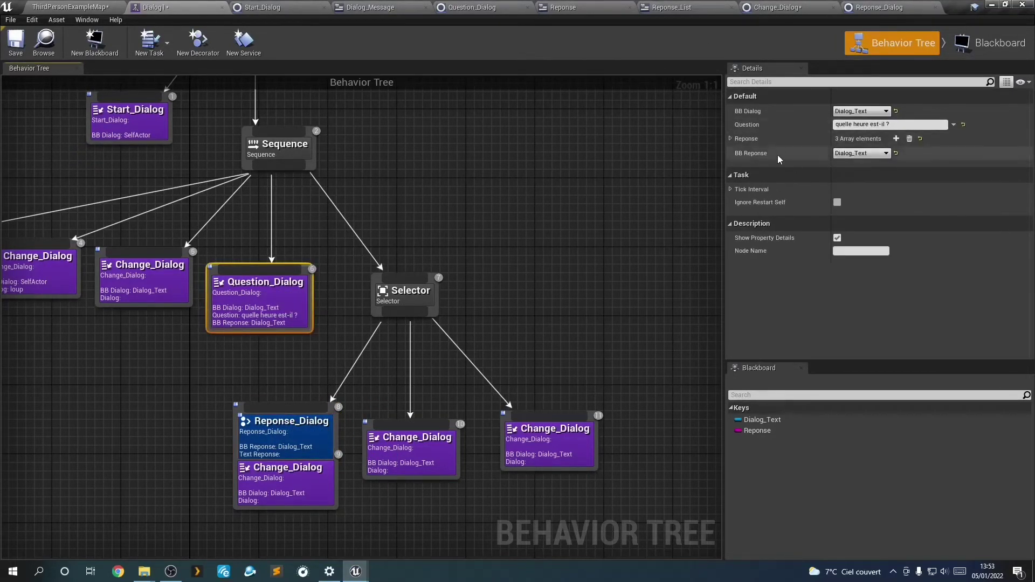
left_click(731, 139)
left_click(860, 153)
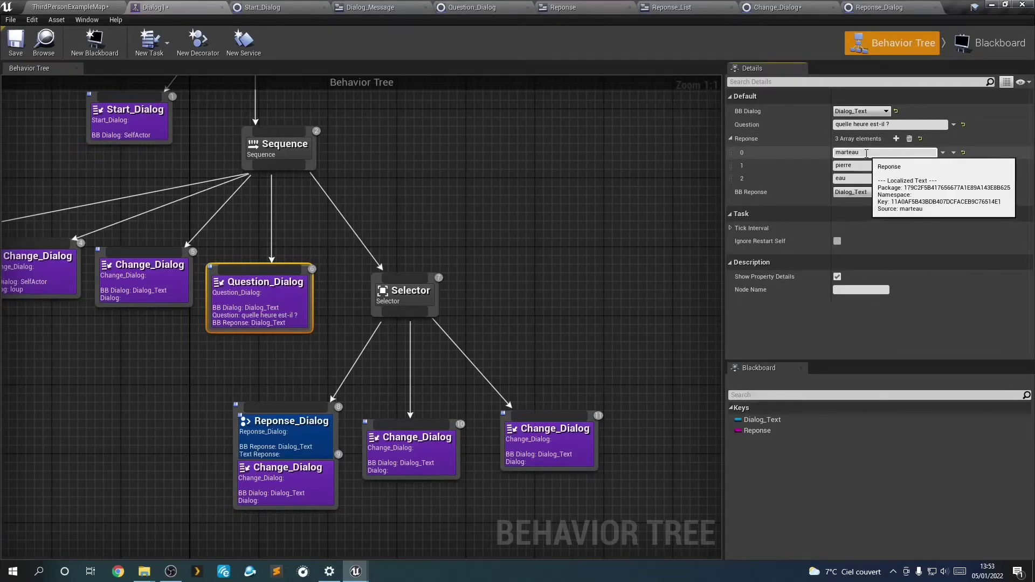
left_click(615, 225)
Set the left decorator's Text Reponse to lowercase marteau and compare it with the question.
left_click(315, 421)
type("Marteau")
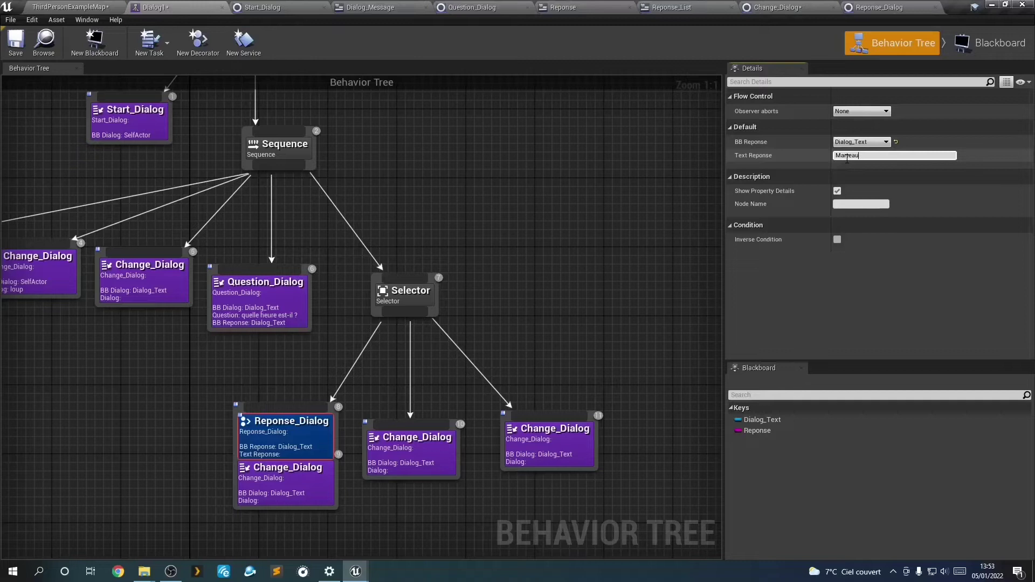
key("Return")
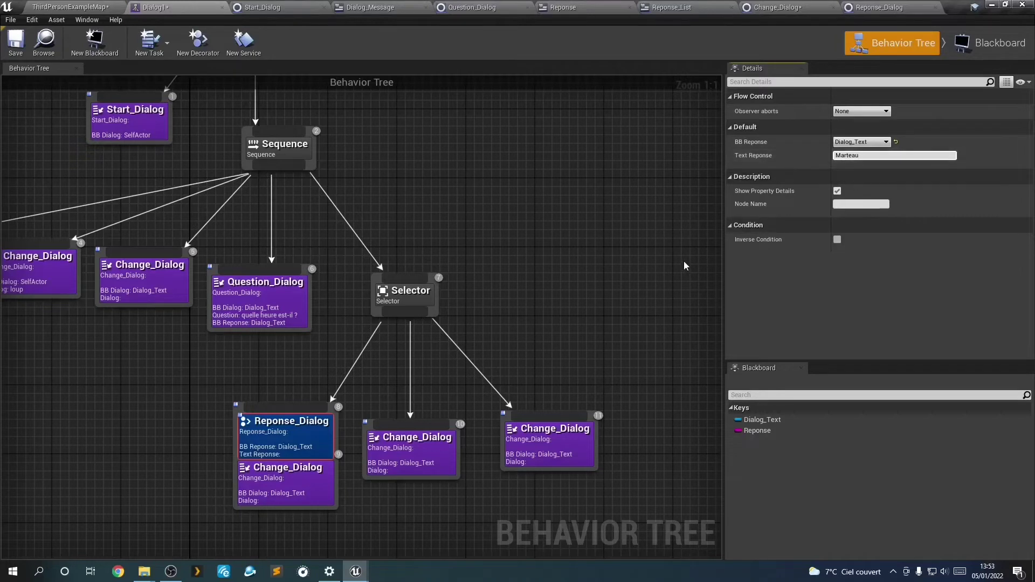
left_click(840, 156)
key("BackSpace")
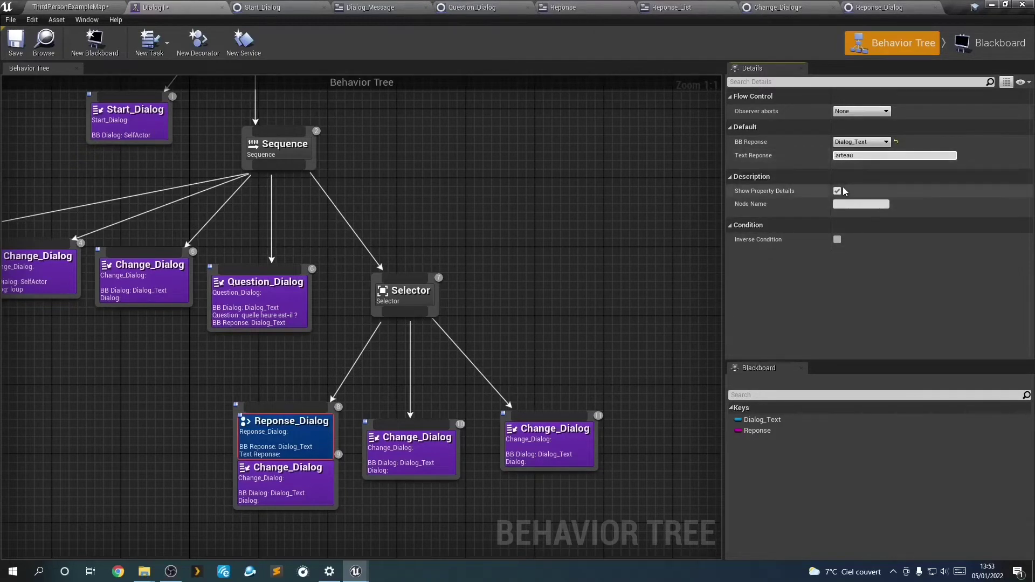
type("m")
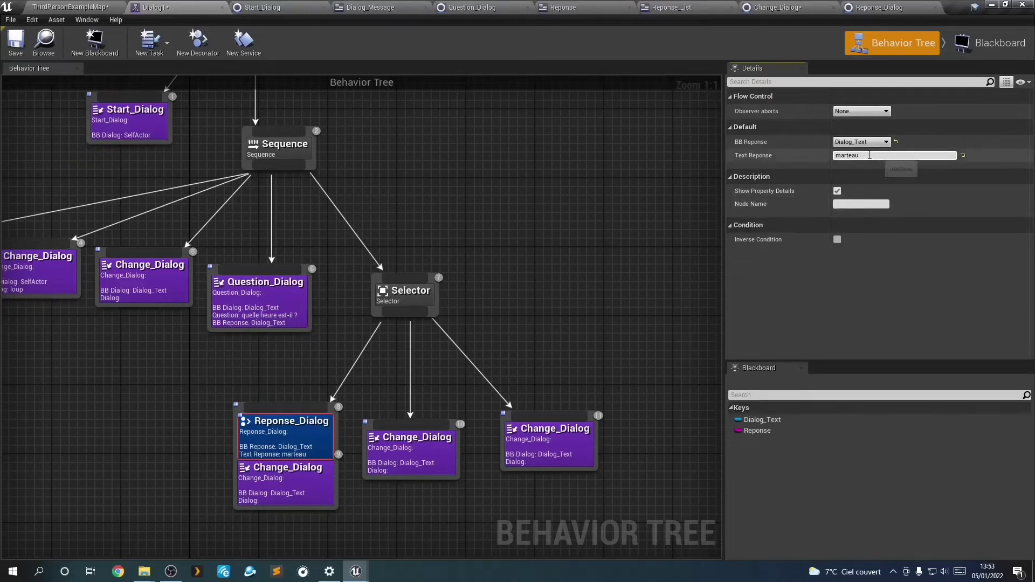
left_click(667, 222)
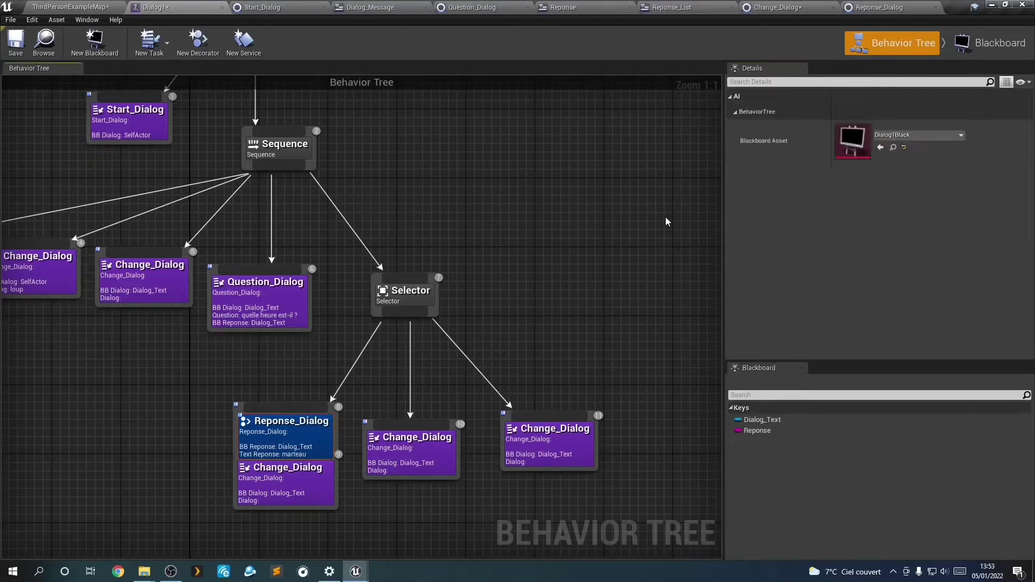
left_click(264, 324)
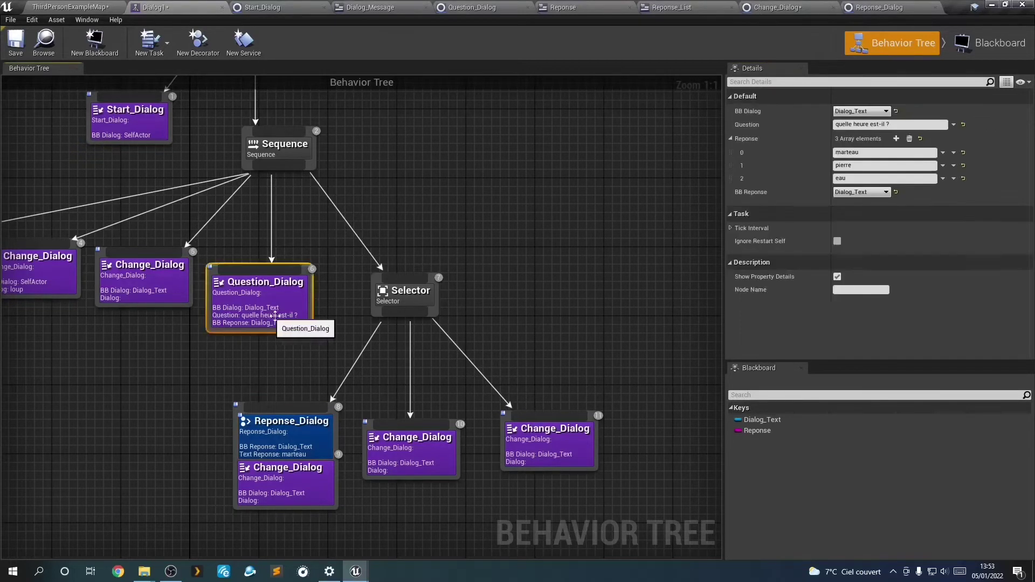
left_click(299, 454)
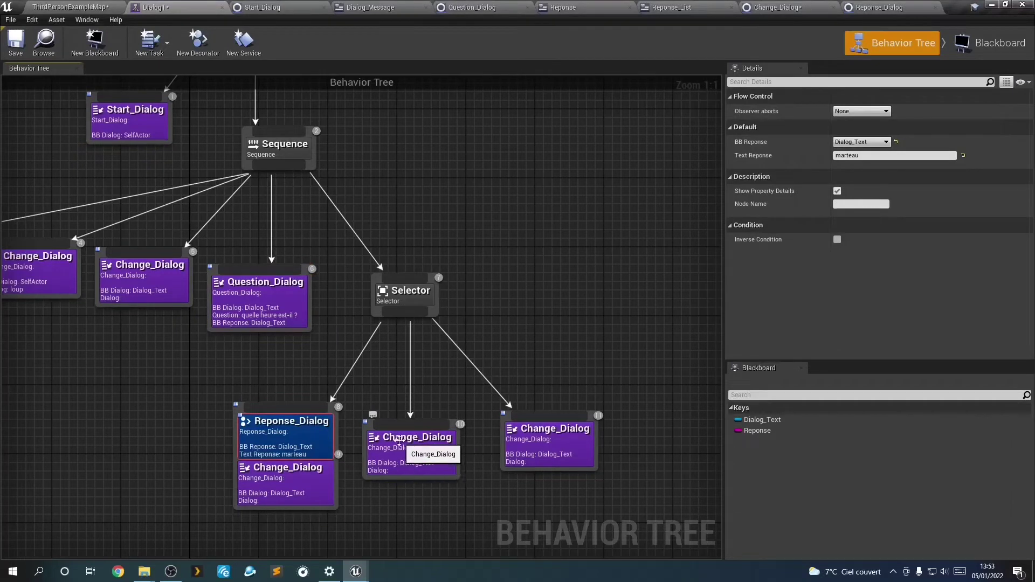
Select the middle Change_Dialog node and bring up its node actions.
left_click(406, 437)
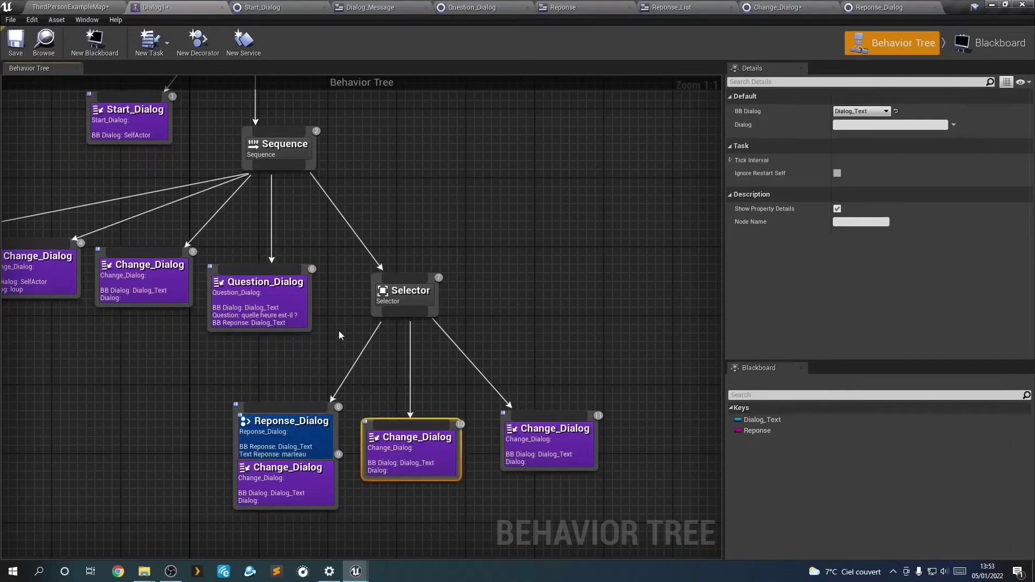
left_click(296, 321)
left_click(394, 469)
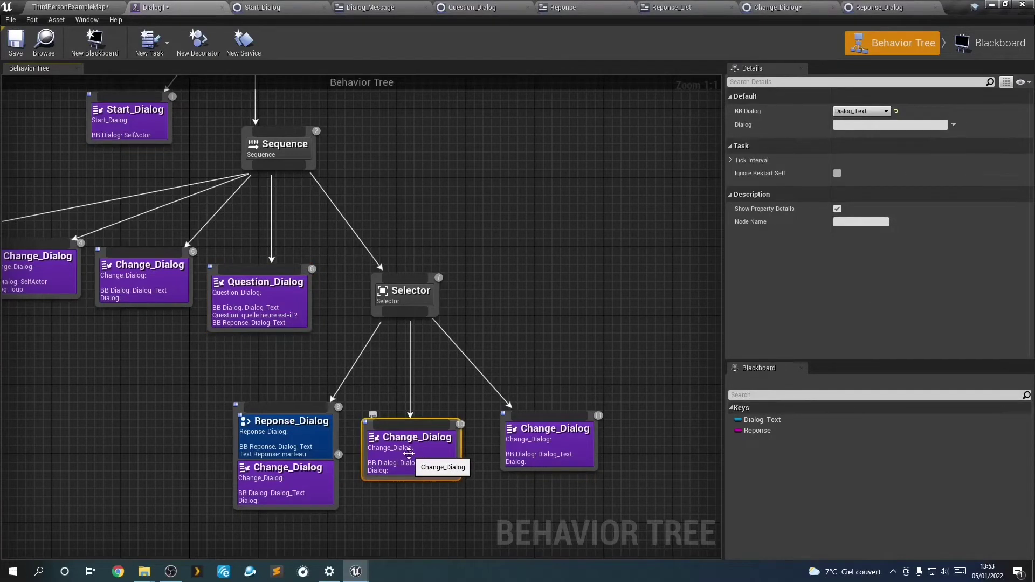
right_click(408, 453)
mouse_move(477, 441)
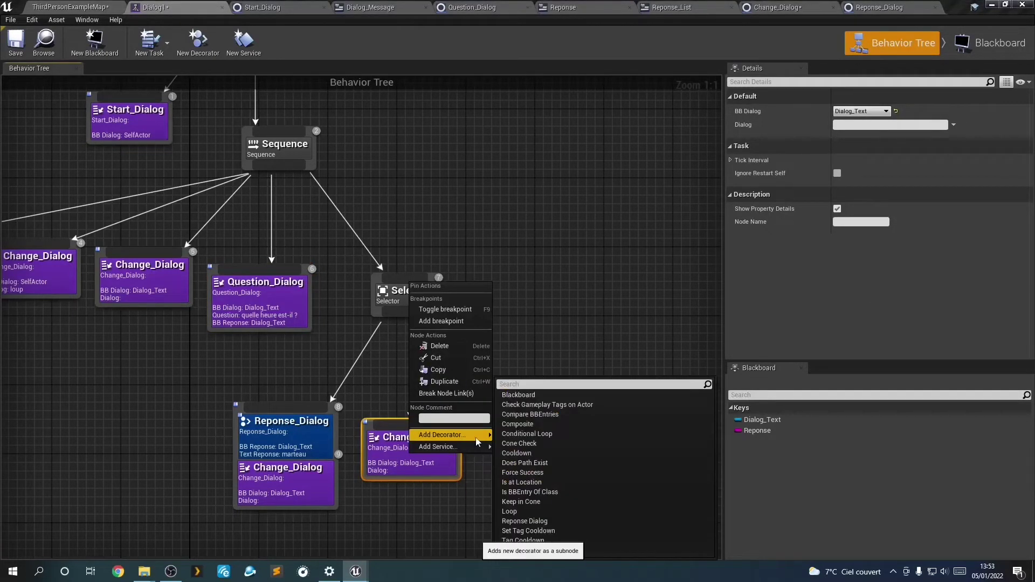
Add Reponse Dialog decorators to the middle and right Change_Dialog branches.
left_click(524, 521)
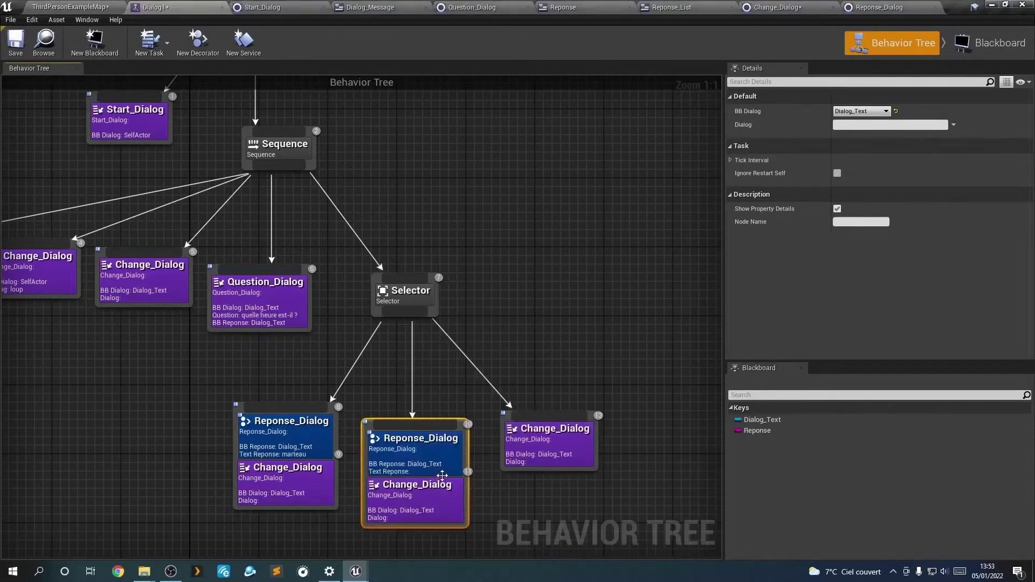
right_click(533, 446)
mouse_move(577, 426)
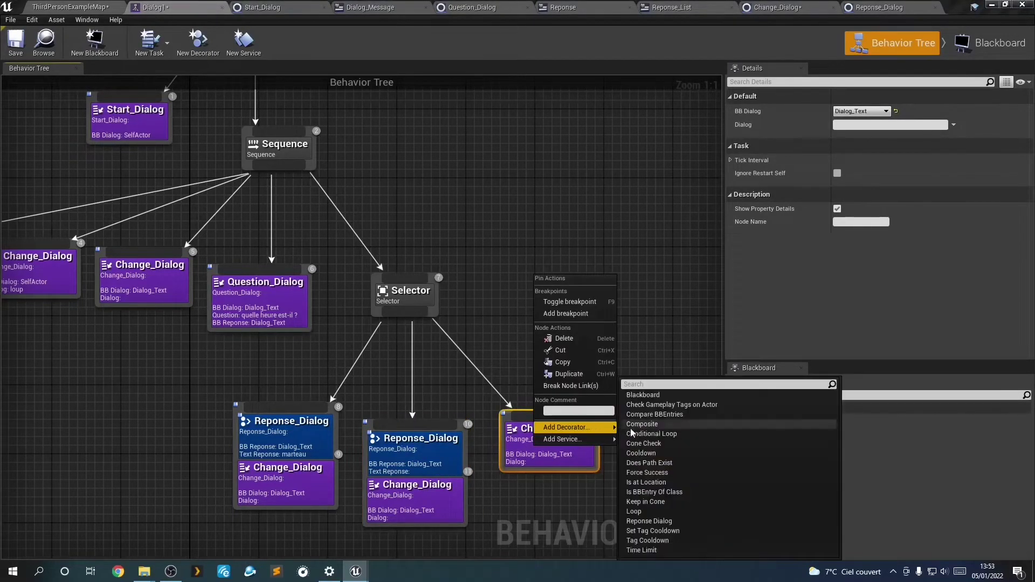
left_click(655, 522)
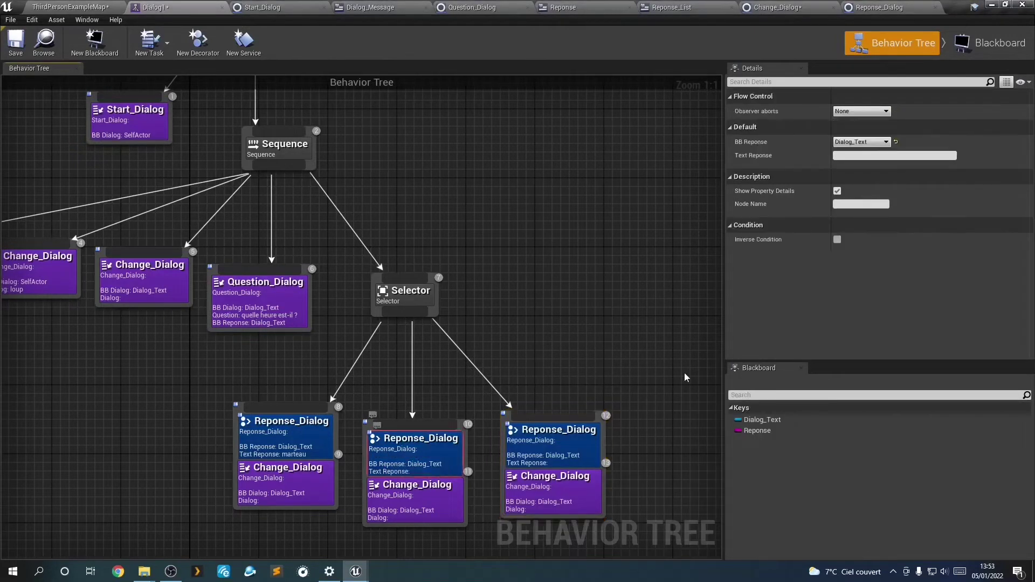
Keep Dialog_Text as the reply key and compare against Question_Dialog's replies.
left_click(861, 142)
left_click(841, 156)
type("Pie")
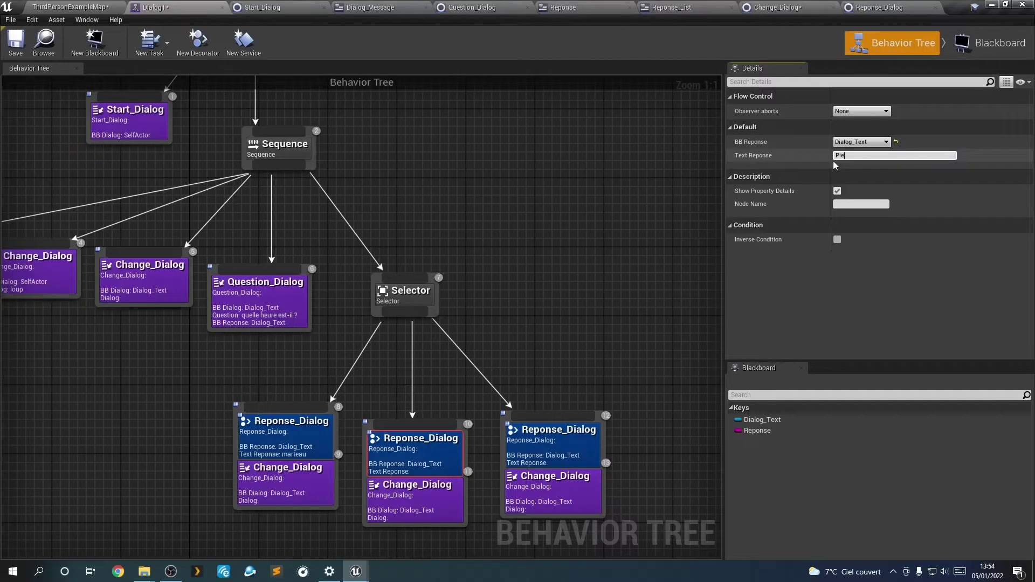
type("rre")
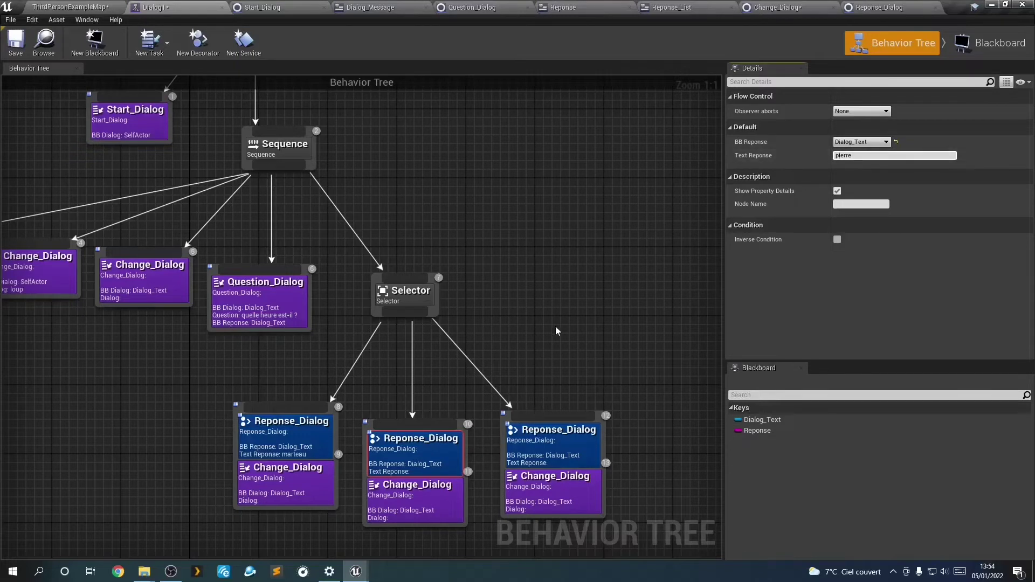
left_click_drag(567, 446, 571, 455)
left_click(245, 319)
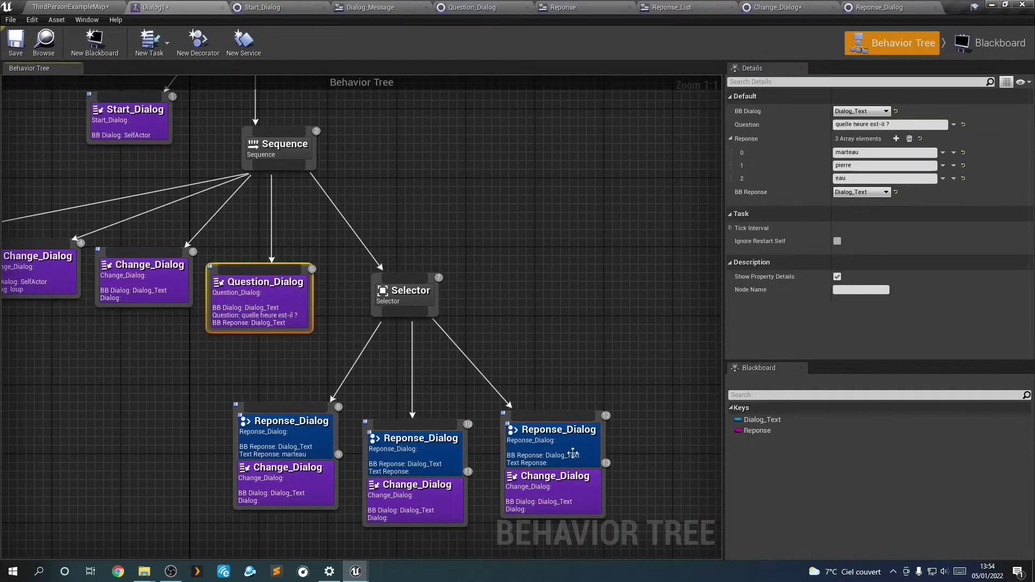
left_click(566, 451)
left_click(877, 155)
type("Eau")
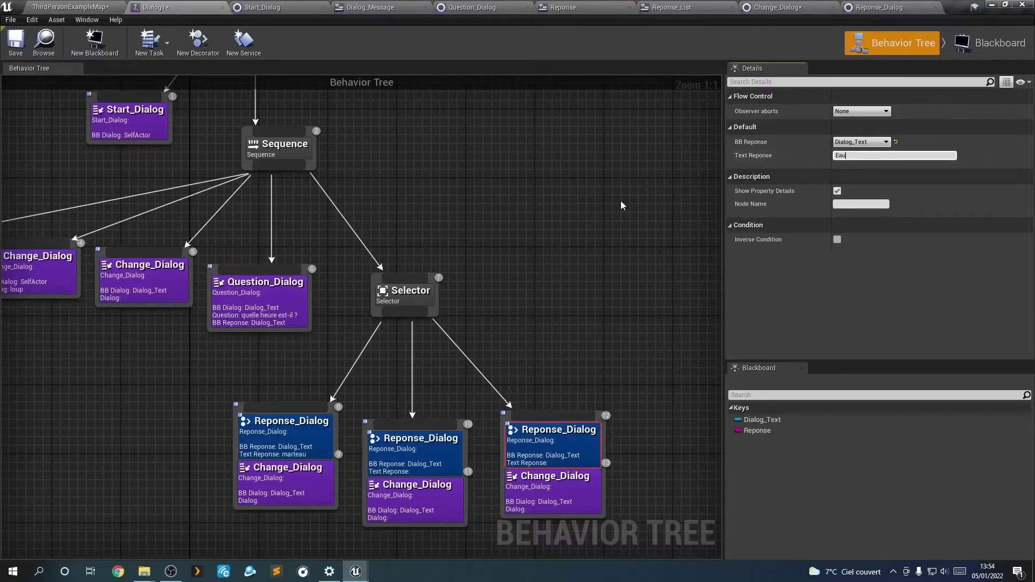
left_click(624, 286)
Review the left condition's marteau reply and select each Reponse_Dialog condition in turn.
left_click(267, 433)
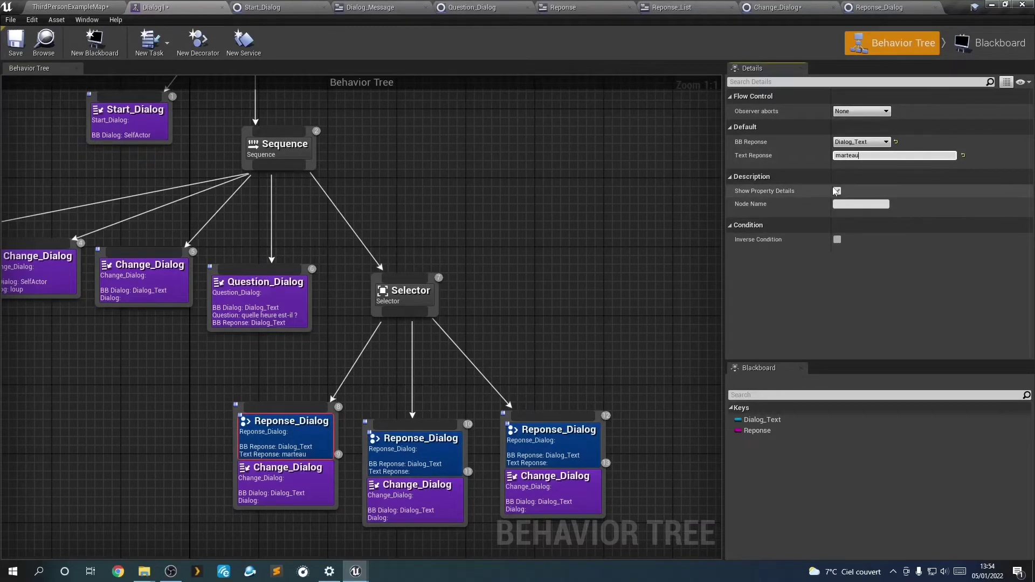
left_click(519, 305)
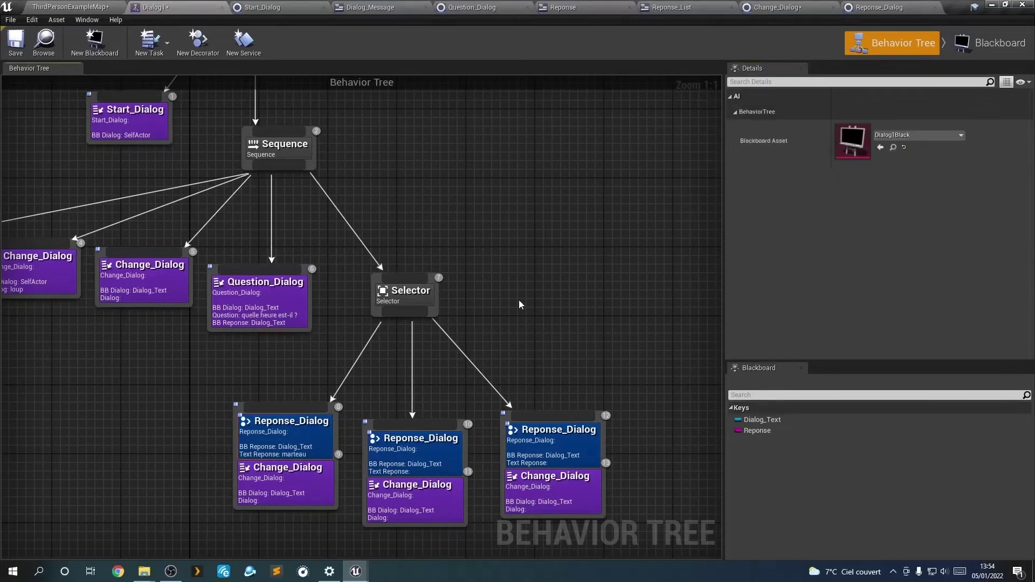
left_click(286, 449)
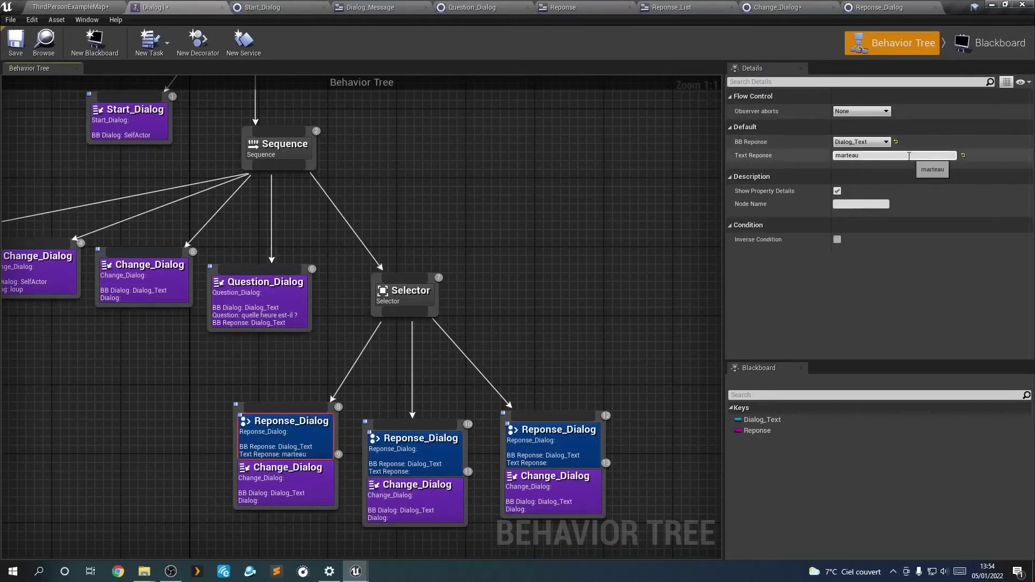
left_click(561, 224)
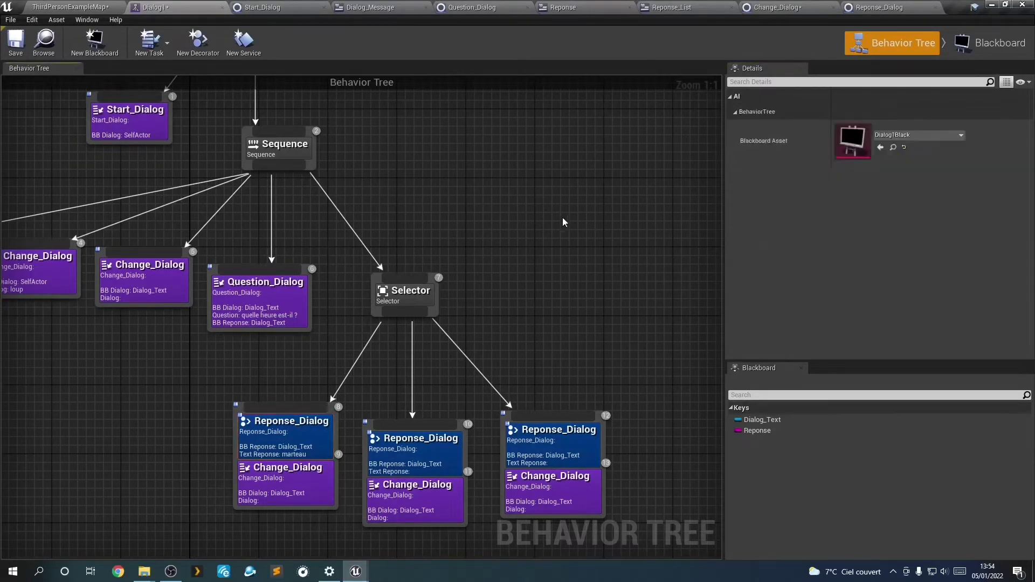
left_click(408, 443)
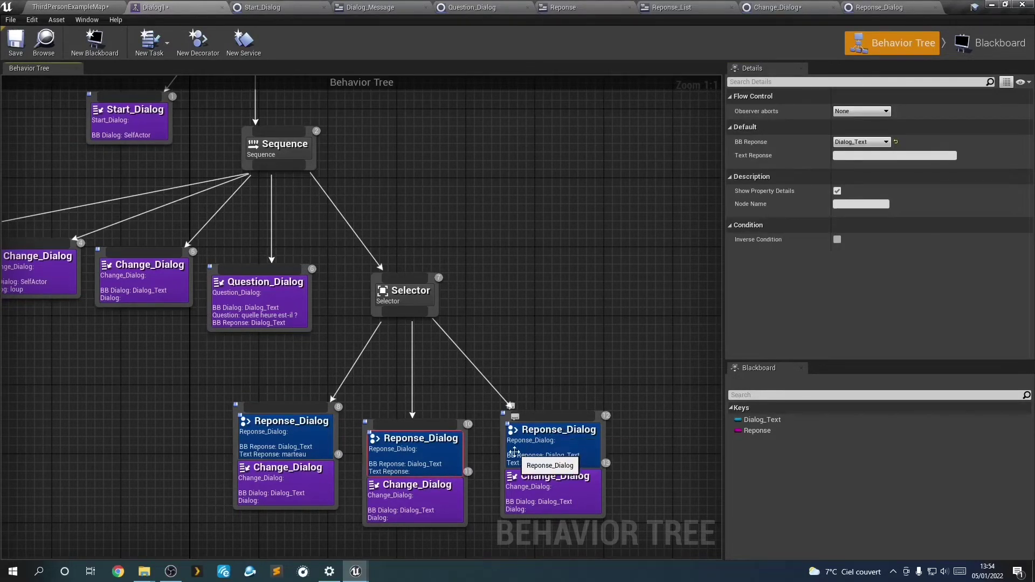
left_click(540, 451)
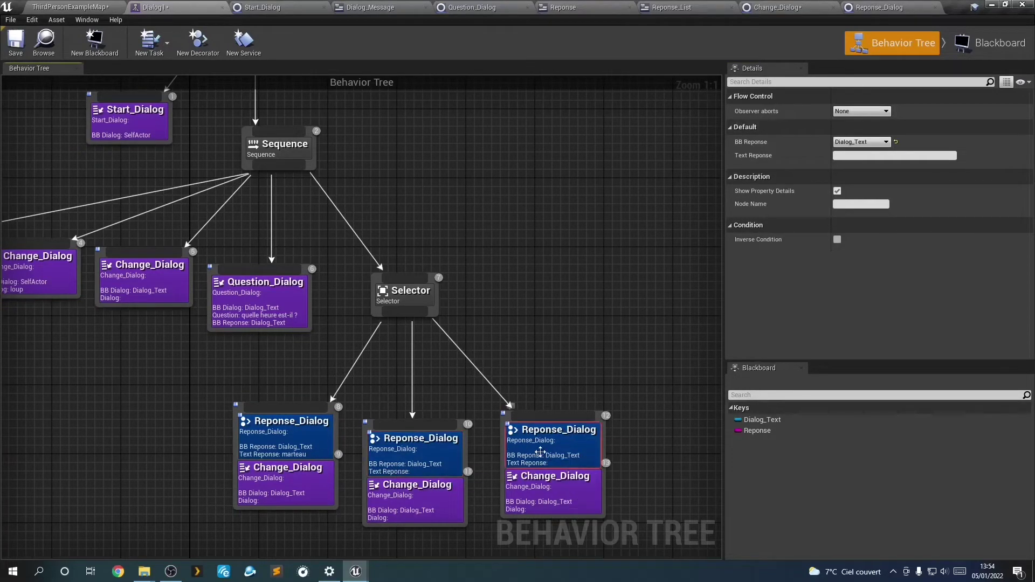
left_click(428, 451)
Set the middle condition's expected reply to pierre and the right one's to Eau.
left_click(855, 156)
type("pierre")
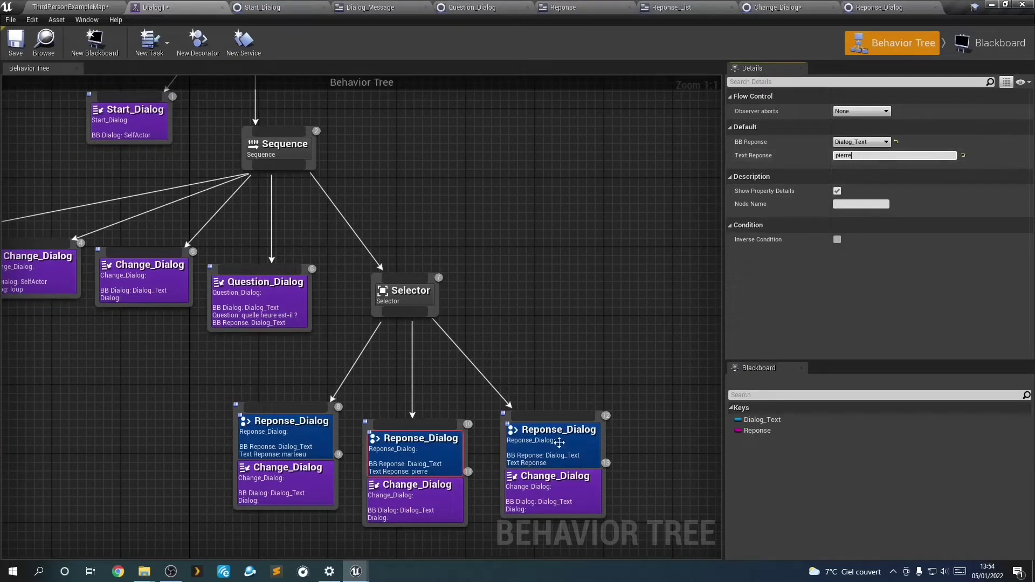
left_click(559, 443)
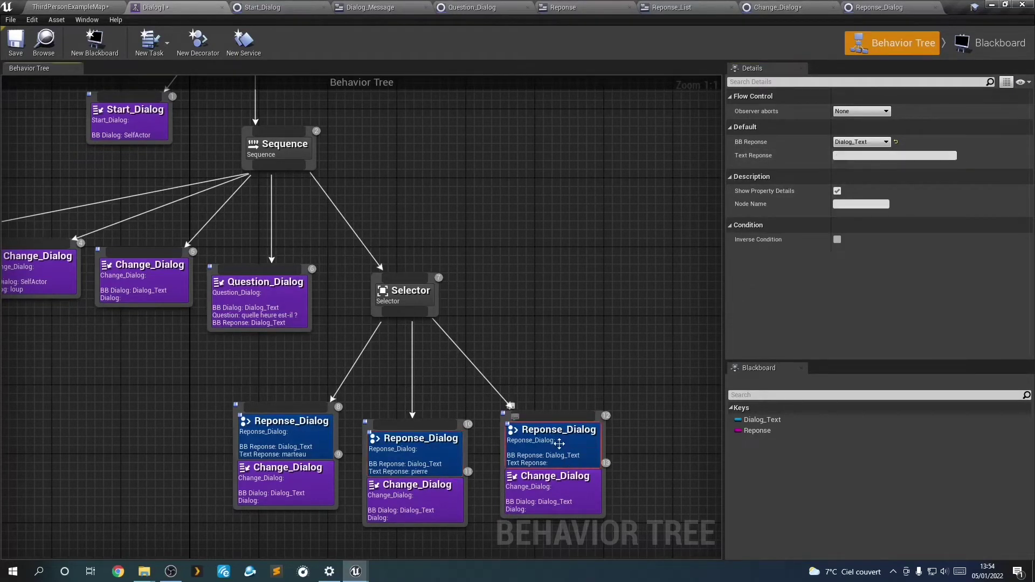
left_click(852, 156)
type("Eau")
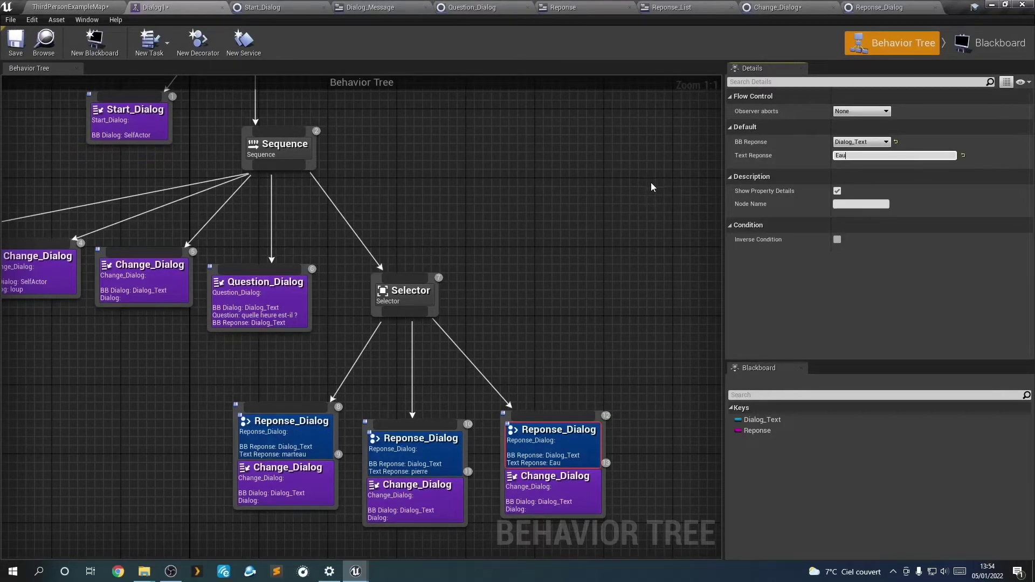
left_click(655, 187)
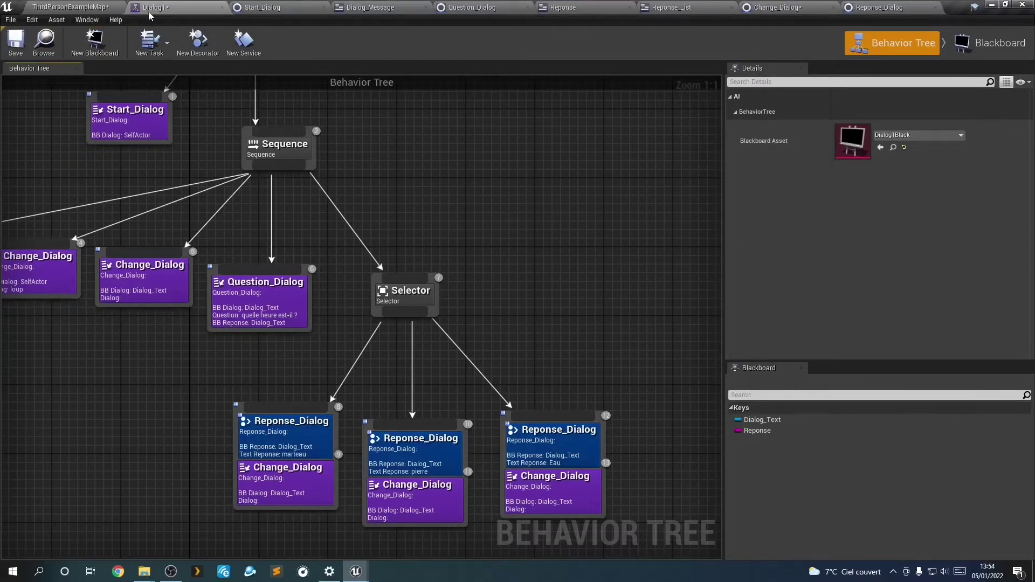
Play the level in a standalone preview, trigger the NPC's dialog with E, then stop with Esc.
left_click(104, 7)
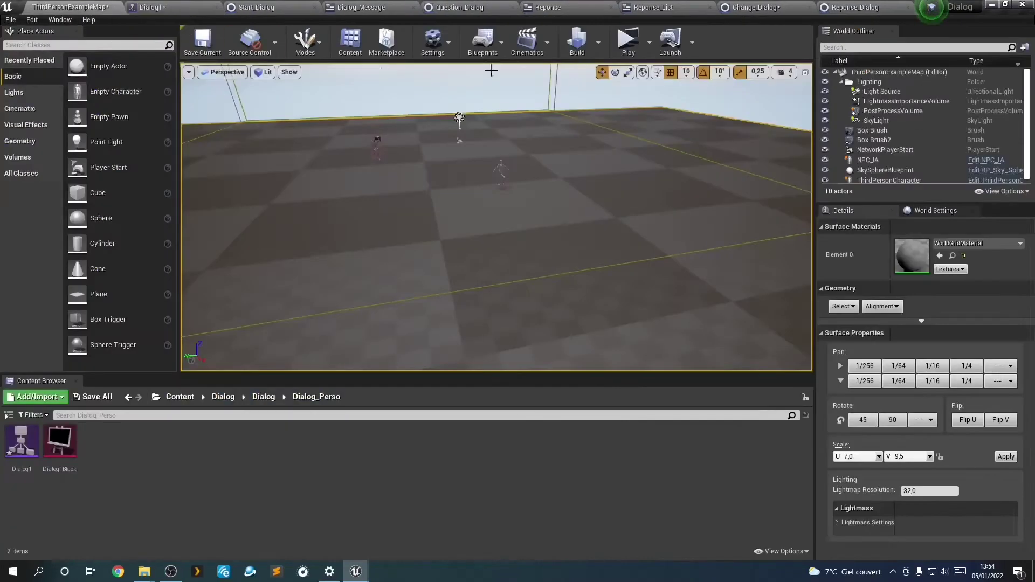
left_click(629, 44)
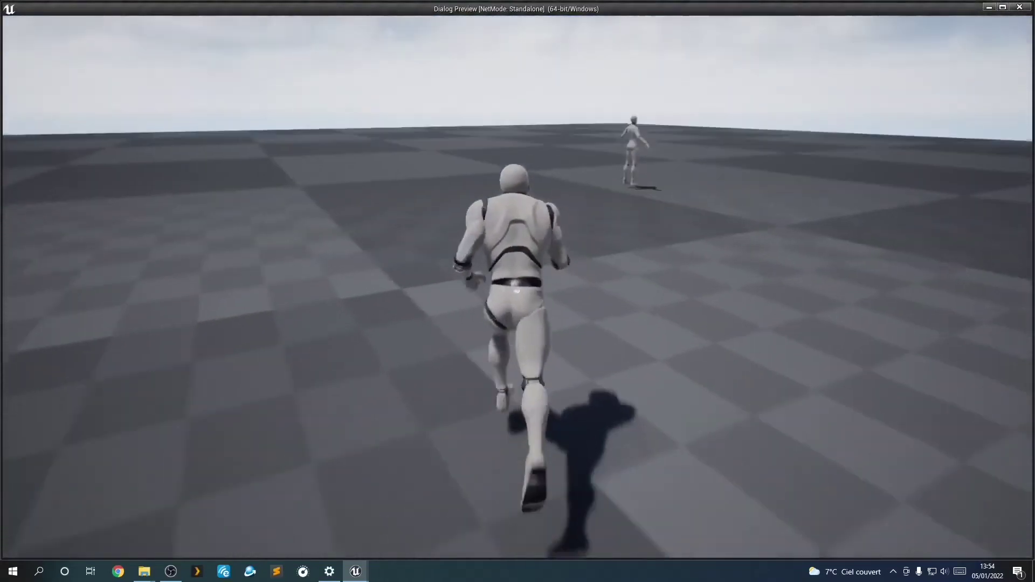
key("e")
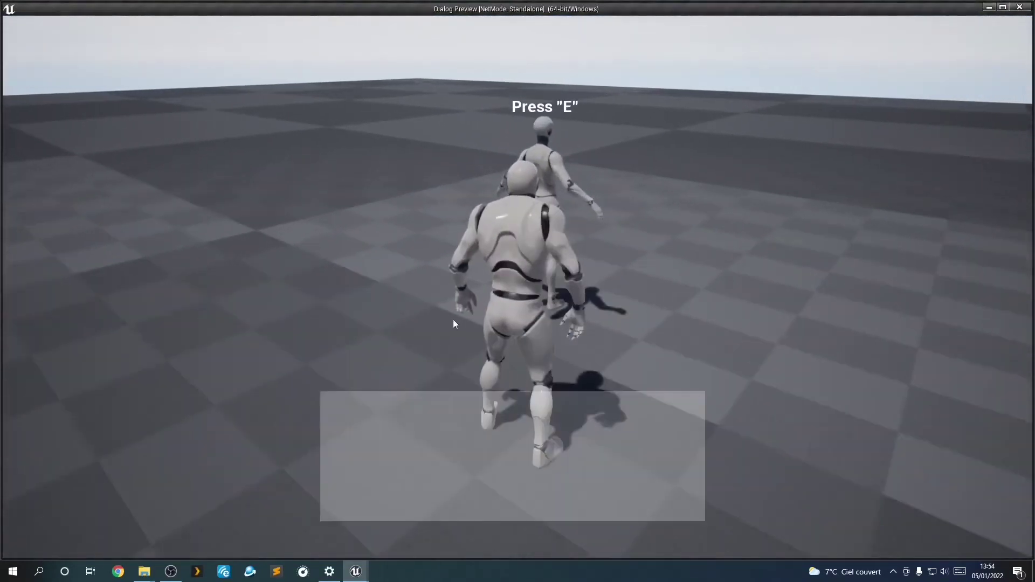
key("Escape")
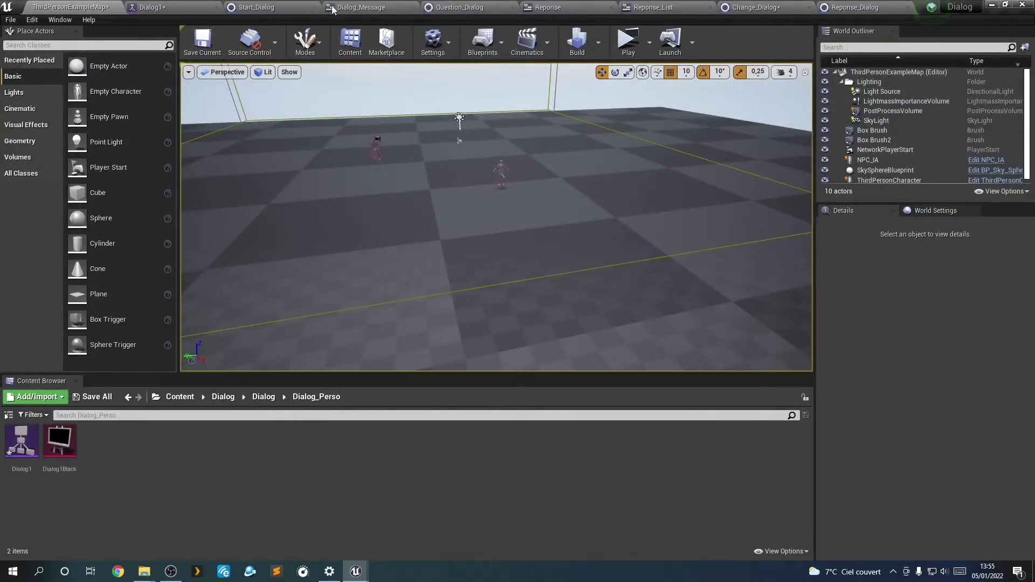
Review Dialog1's Start_Dialog, Change_Dialog (teste, loup) and Question_Dialog nodes.
left_click(173, 9)
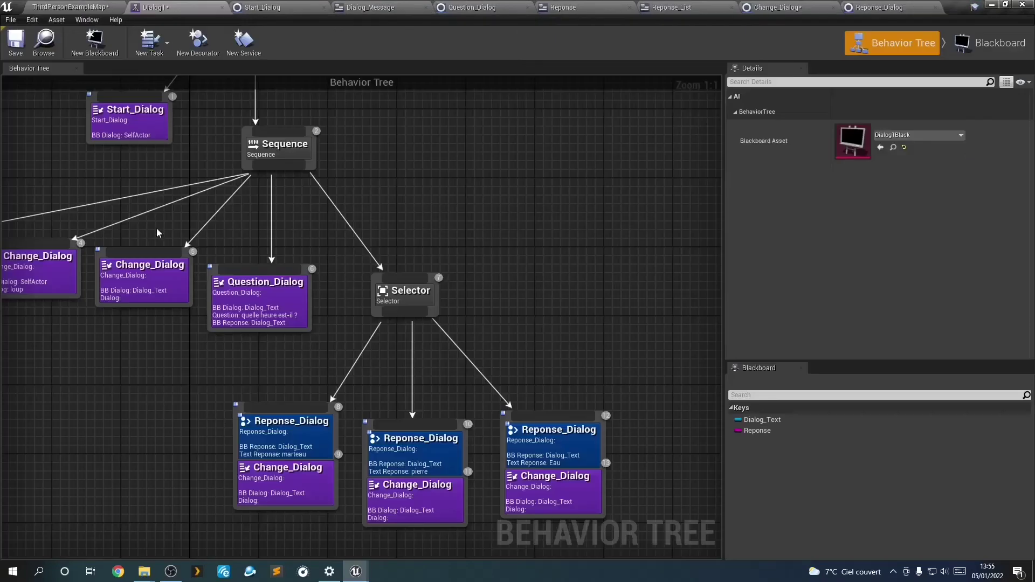
left_click(310, 238)
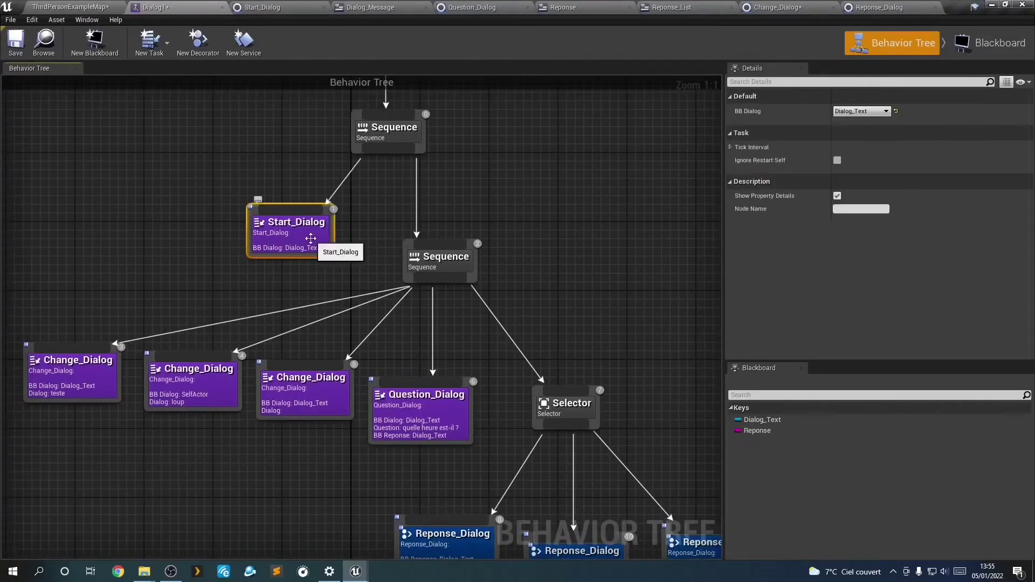
right_click_drag(218, 264, 383, 199)
left_click(245, 316)
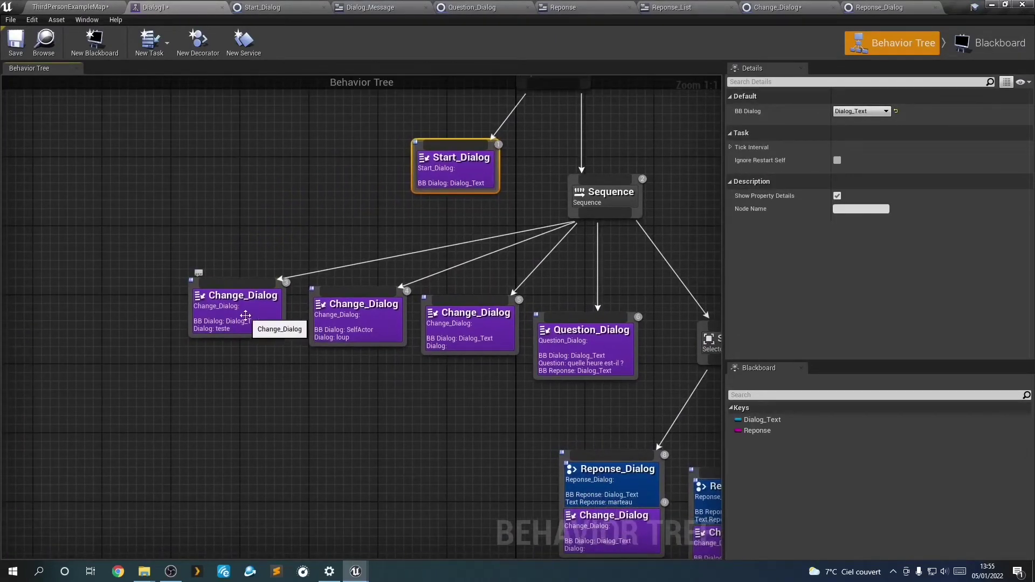
left_click(376, 321)
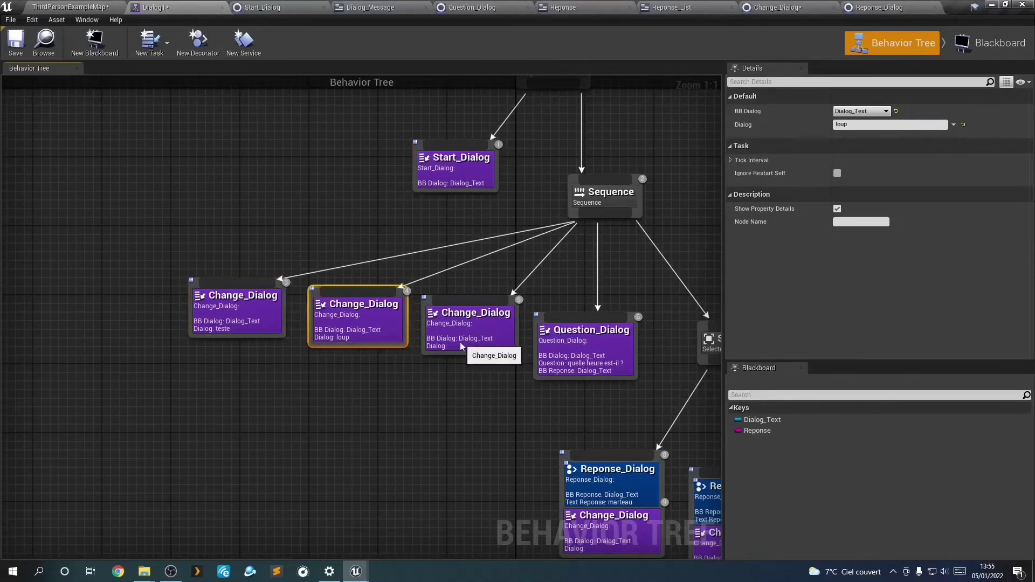
left_click(446, 335)
left_click(563, 345)
right_click_drag(533, 415, 422, 248)
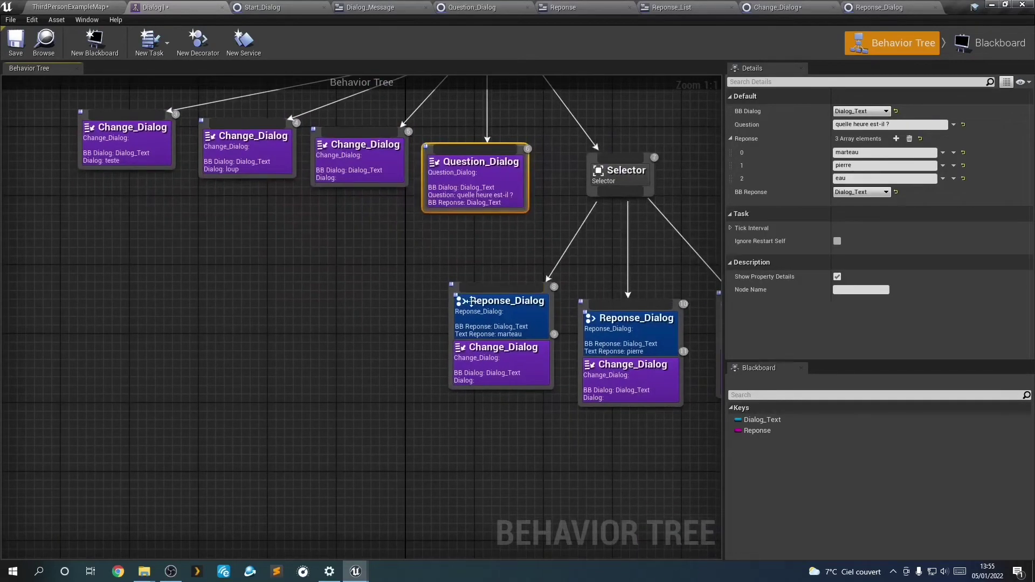
Set the empty third Change_Dialog line to ji and save Dialog1.
left_click(353, 160)
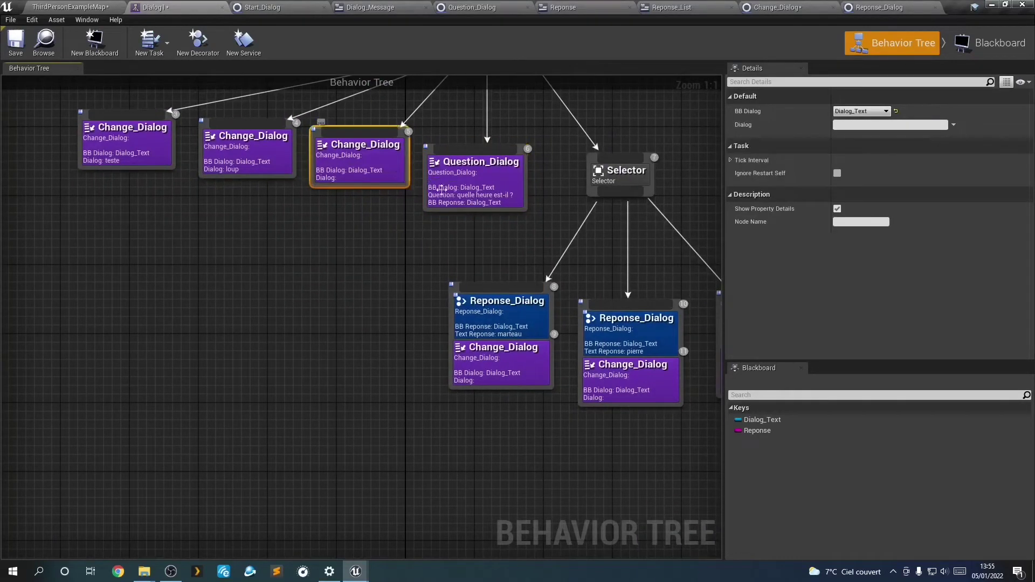
left_click(266, 147)
left_click(156, 153)
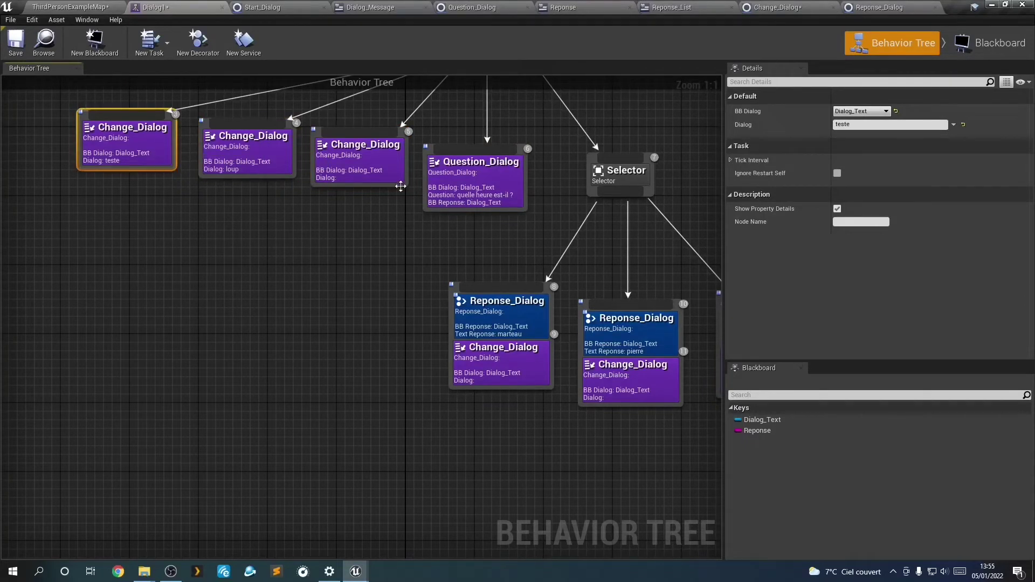
left_click(380, 174)
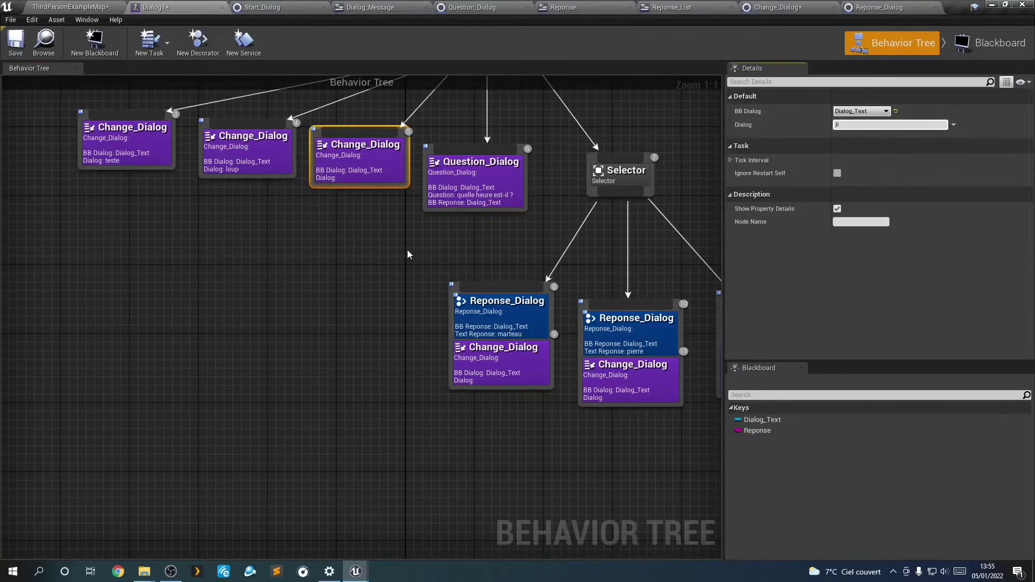
left_click(406, 230)
right_click_drag(307, 213, 447, 405)
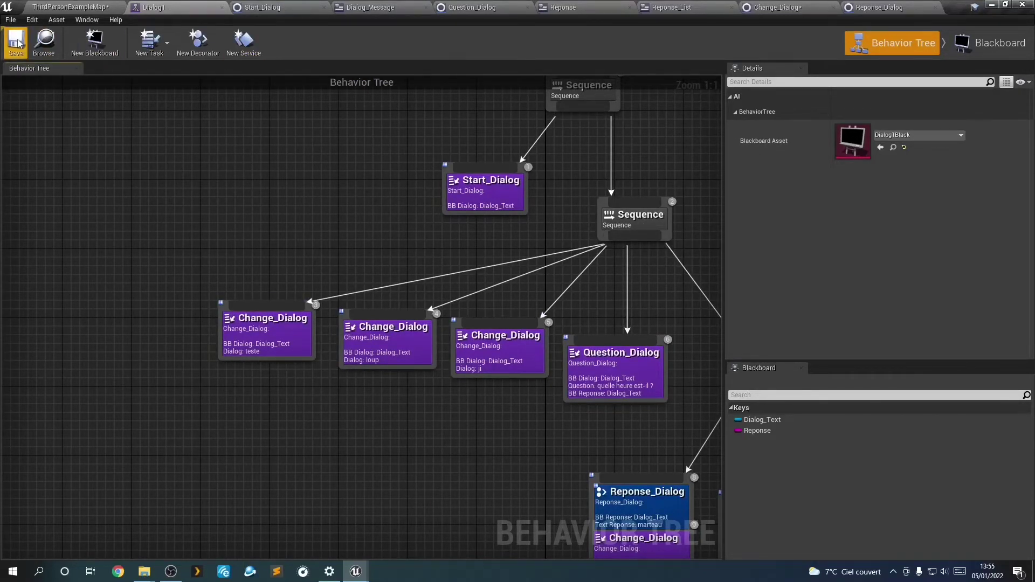
left_click(114, 6)
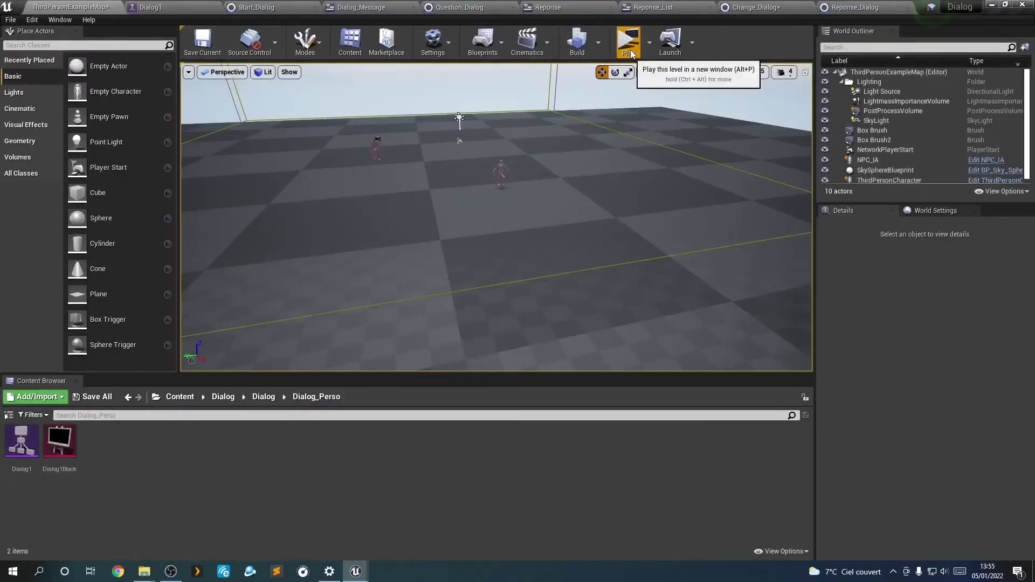
Launch the standalone preview and walk the character to the NPC, restarting once.
left_click(627, 39)
key("w")
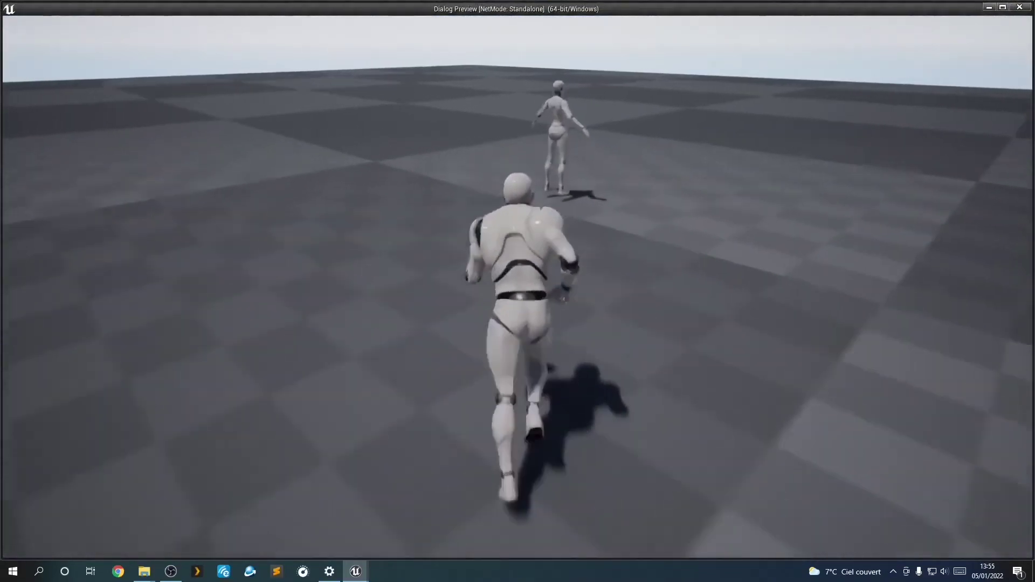
key("e")
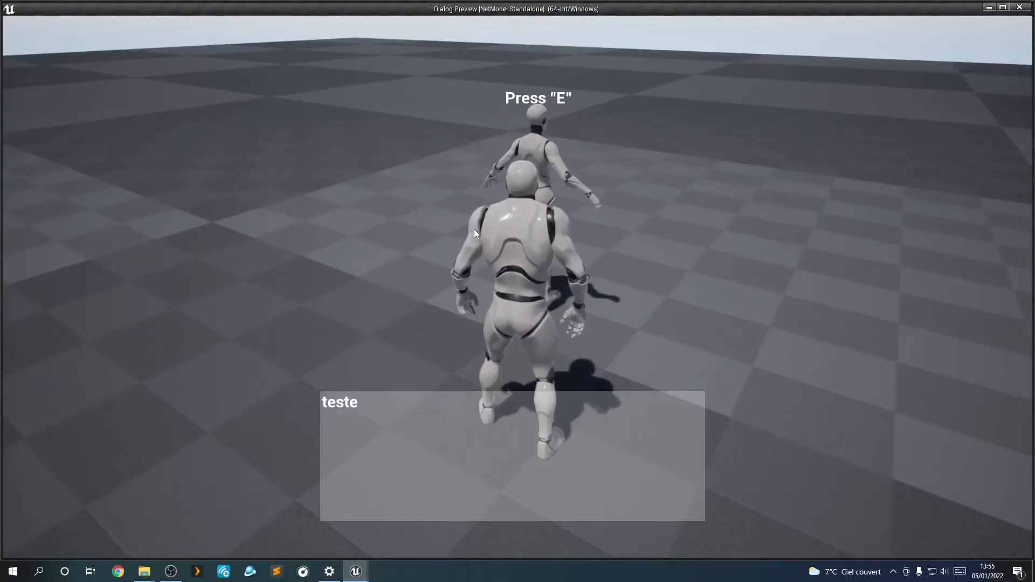
key("Escape")
left_click(621, 53)
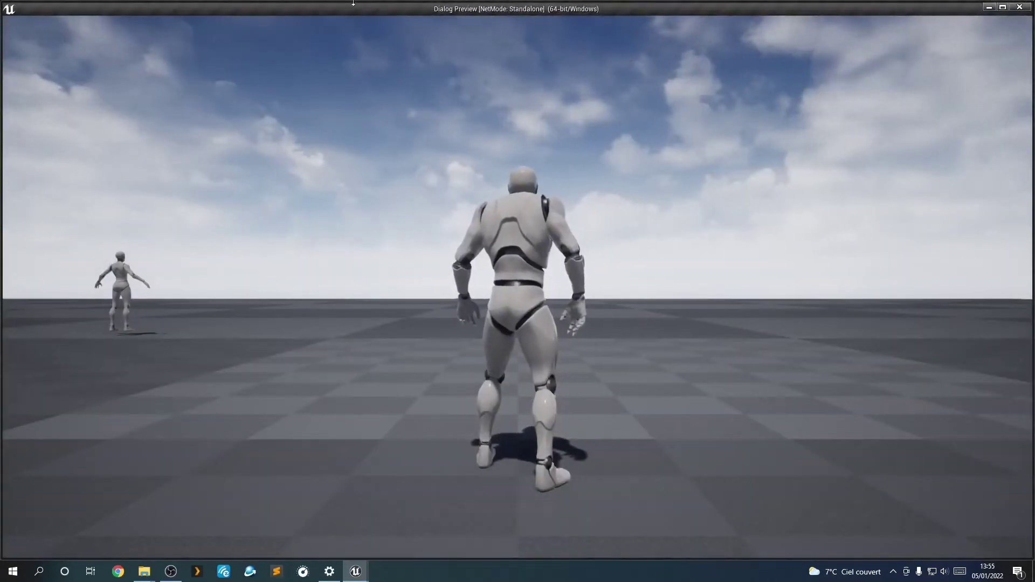
left_click(181, 72)
key("w")
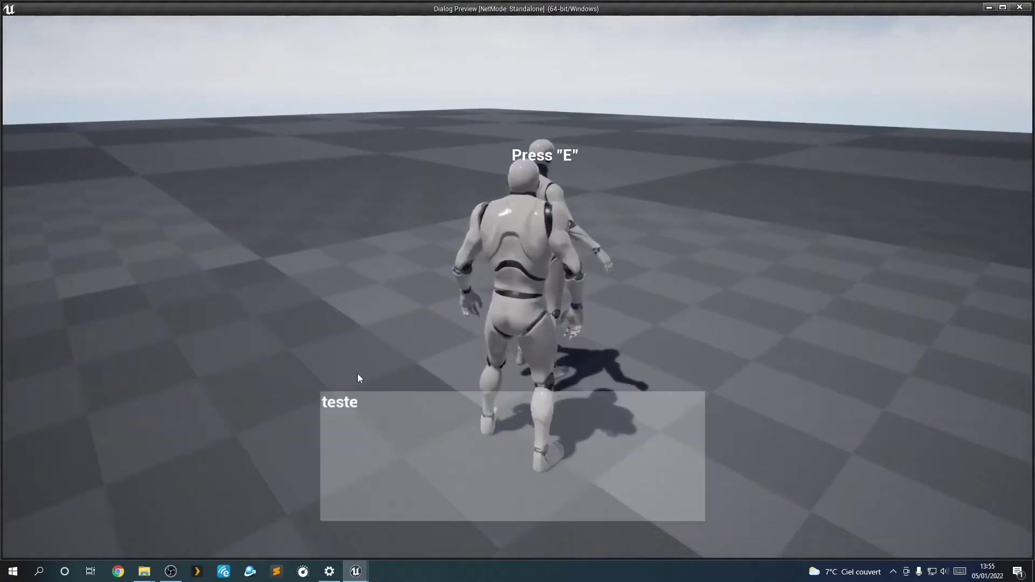
Advance through the dialog lines to the question and pick among the replies.
left_click(335, 402)
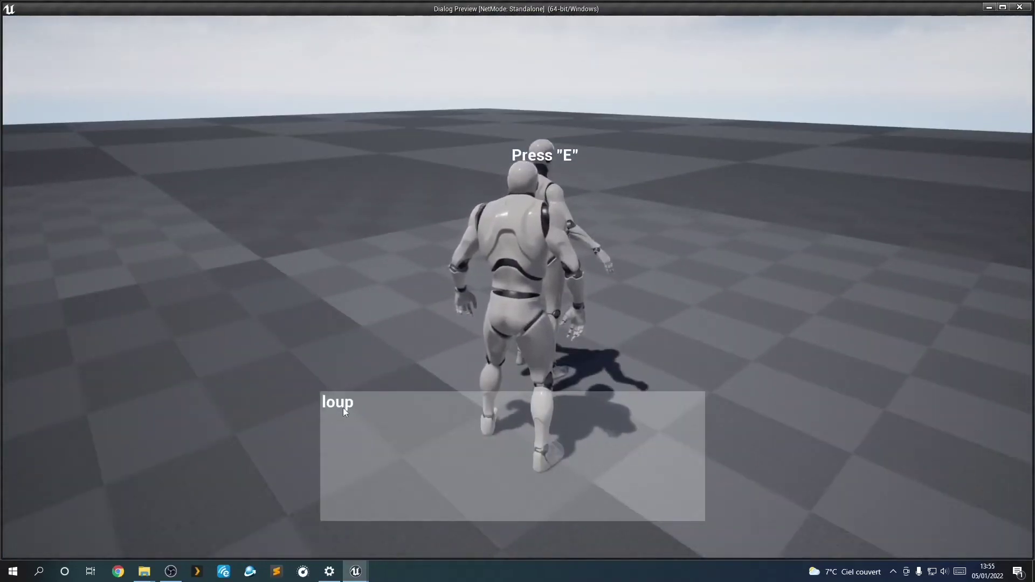
left_click(343, 407)
left_click(345, 412)
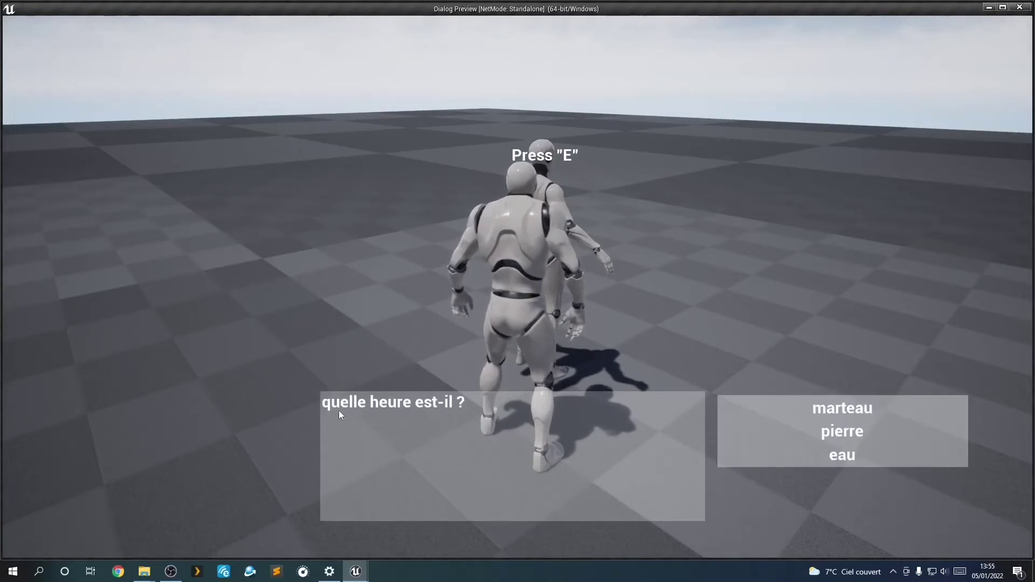
left_click(836, 409)
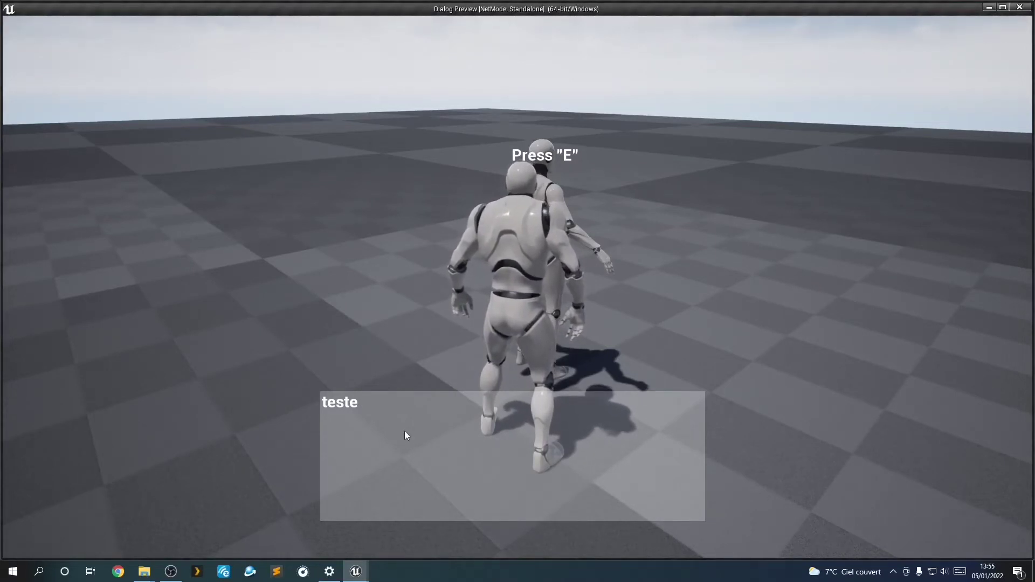
left_click(377, 400)
left_click(415, 403)
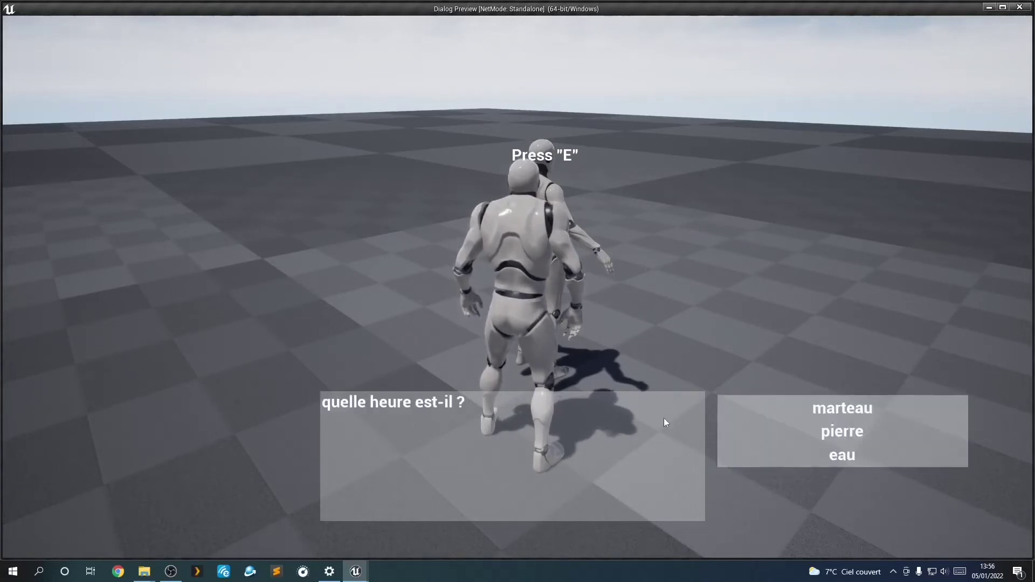
left_click(765, 441)
left_click(405, 443)
left_click(660, 436)
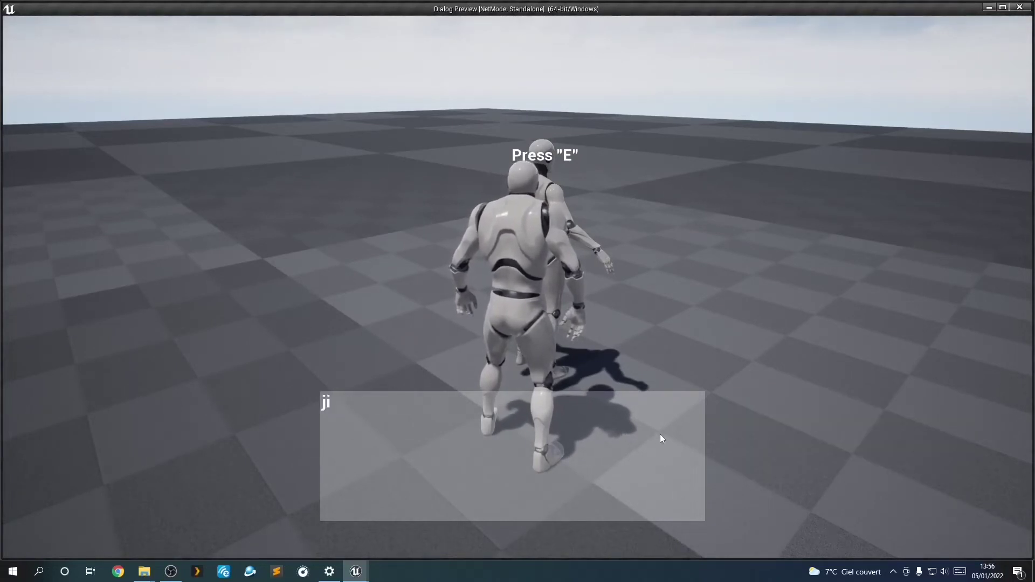
Answer the question with eau and advance the dialog back to the question.
left_click(838, 455)
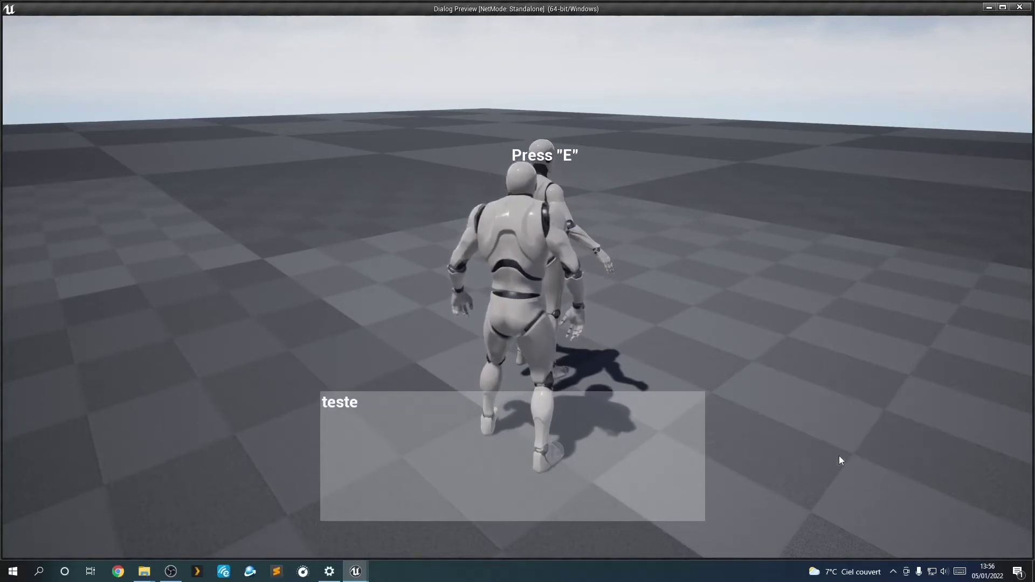
left_click(672, 454)
left_click(673, 454)
left_click(819, 410)
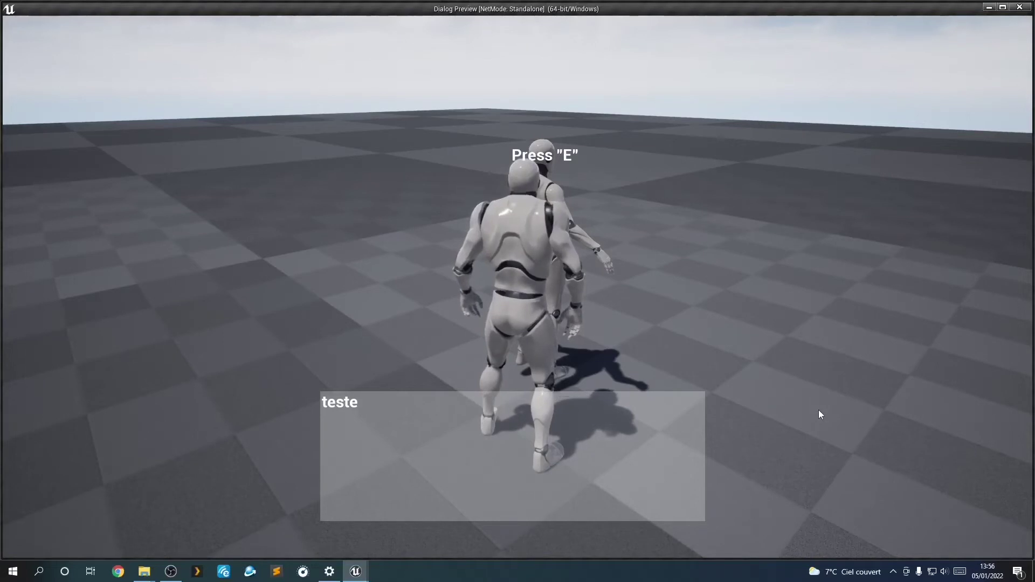
left_click(819, 411)
left_click(819, 411)
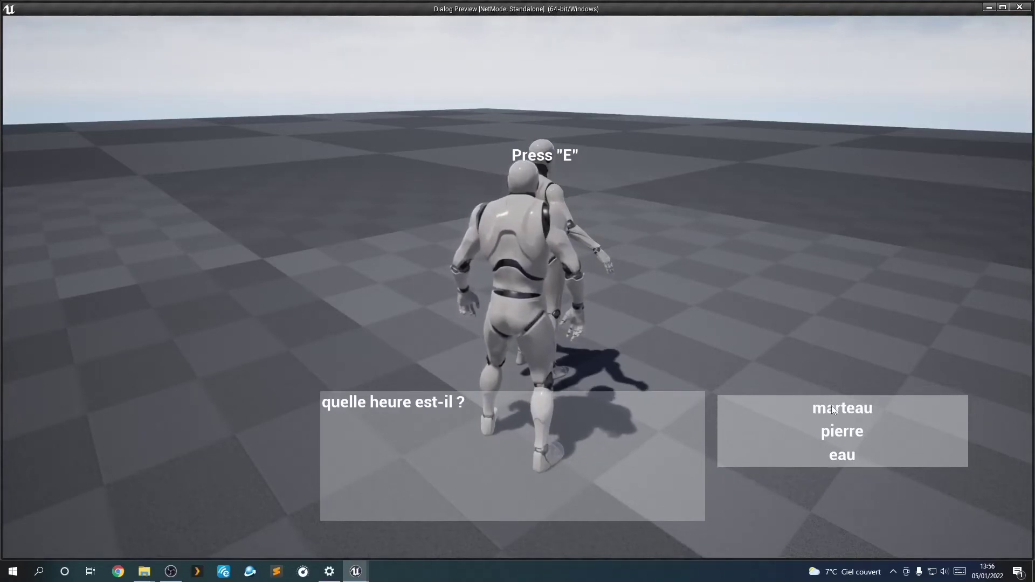
Answer with pierre, then eau, and stop the playtest with Esc.
left_click(839, 434)
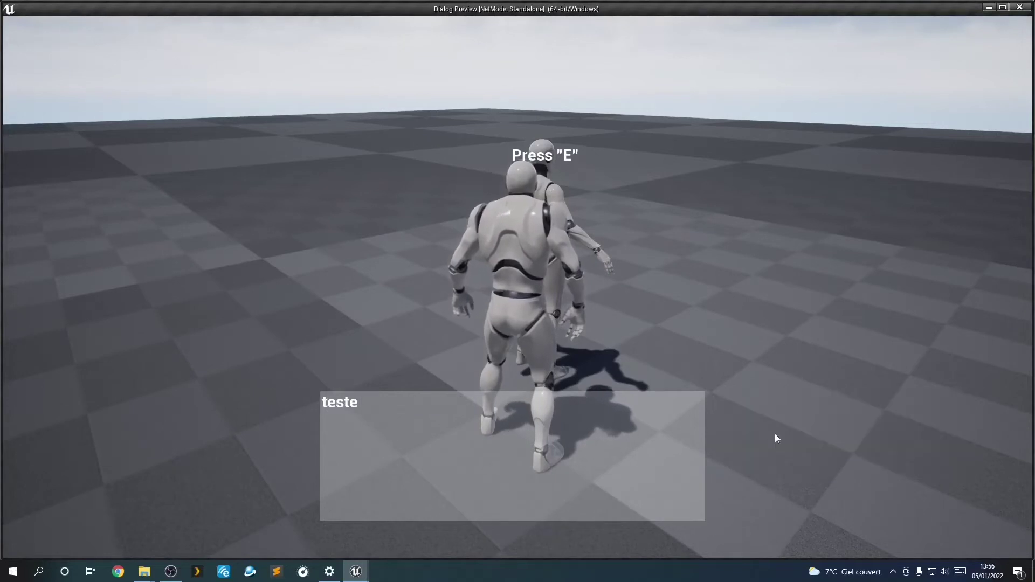
left_click(571, 433)
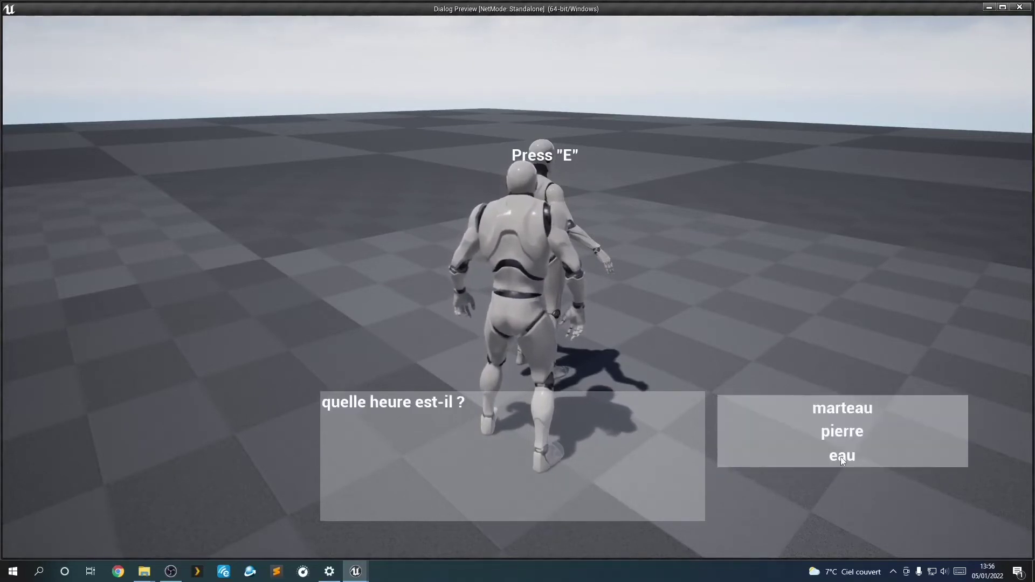
left_click(840, 457)
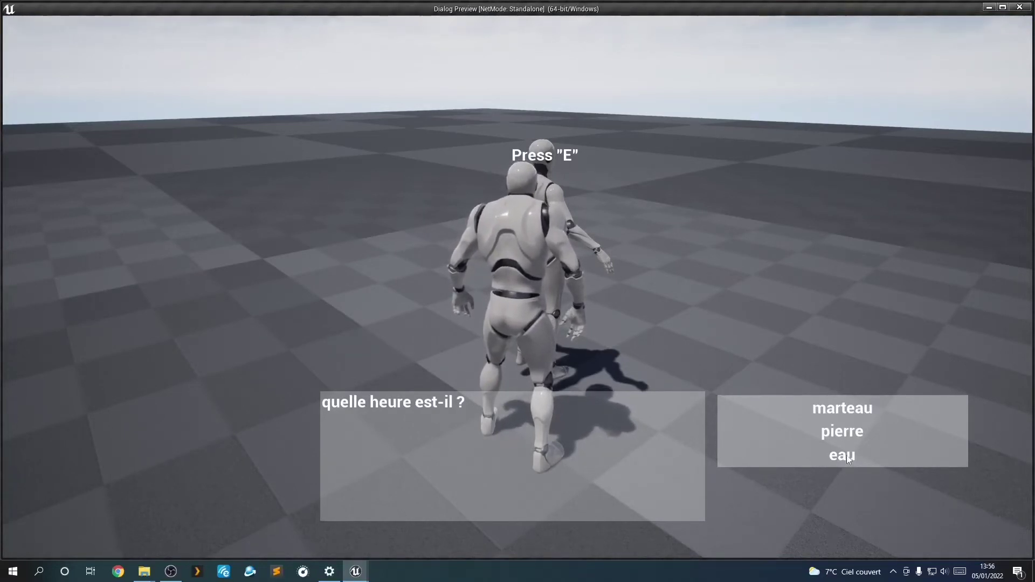
left_click(846, 455)
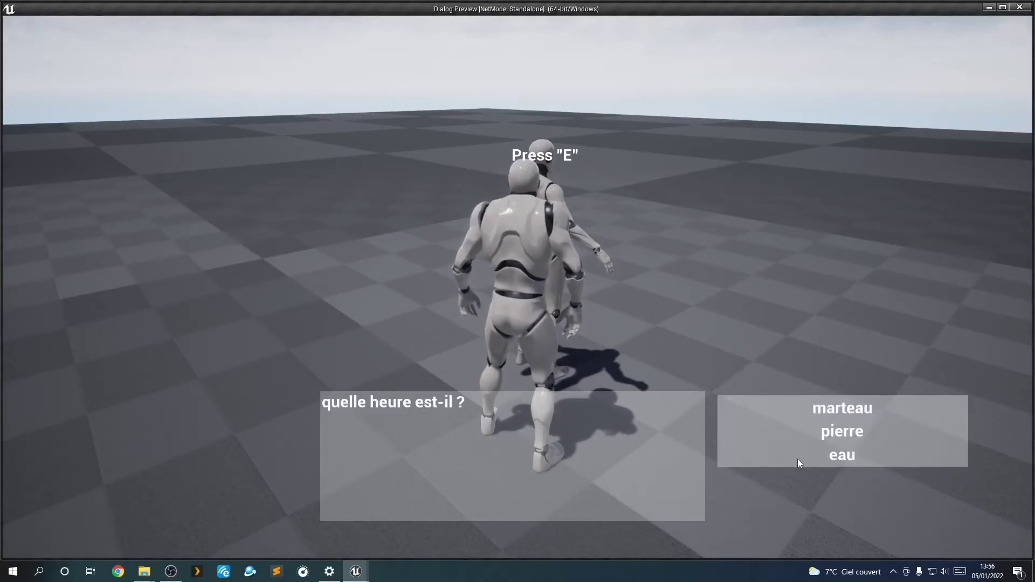
left_click(827, 412)
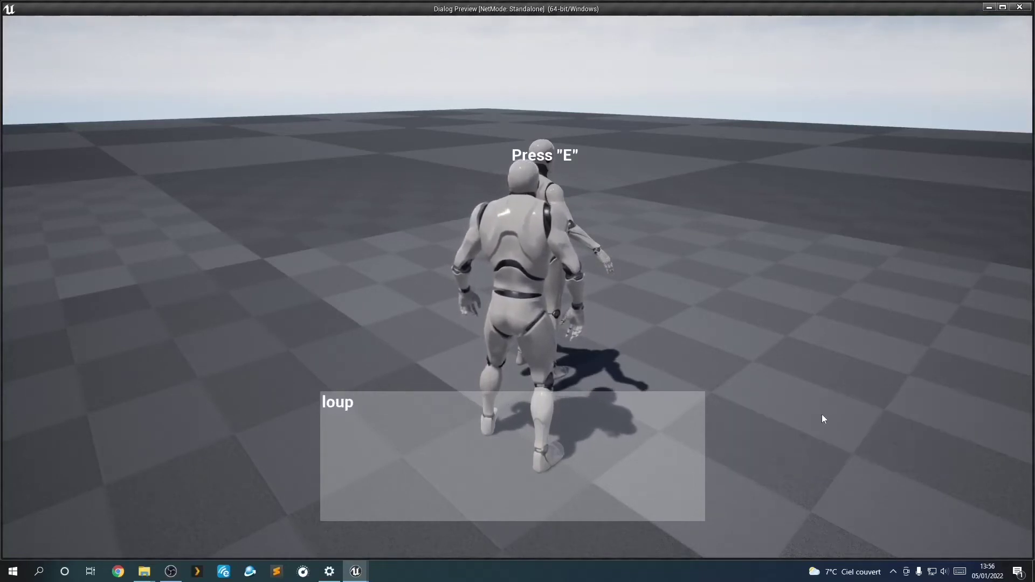
key("Escape")
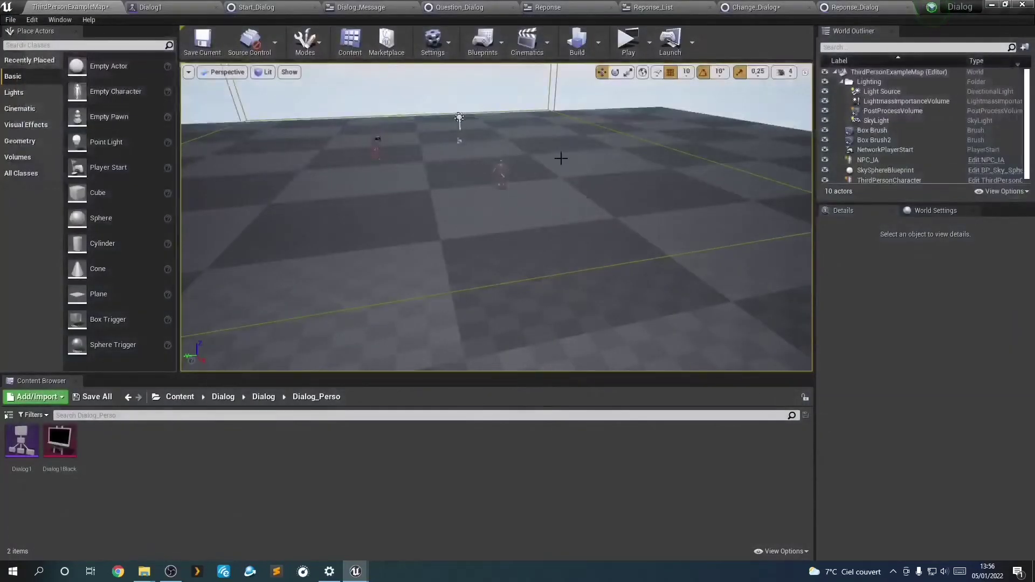
Point the marteau Reponse_Dialog check's BB Reponse at the Reponse key and save Dialog1.
left_click(161, 7)
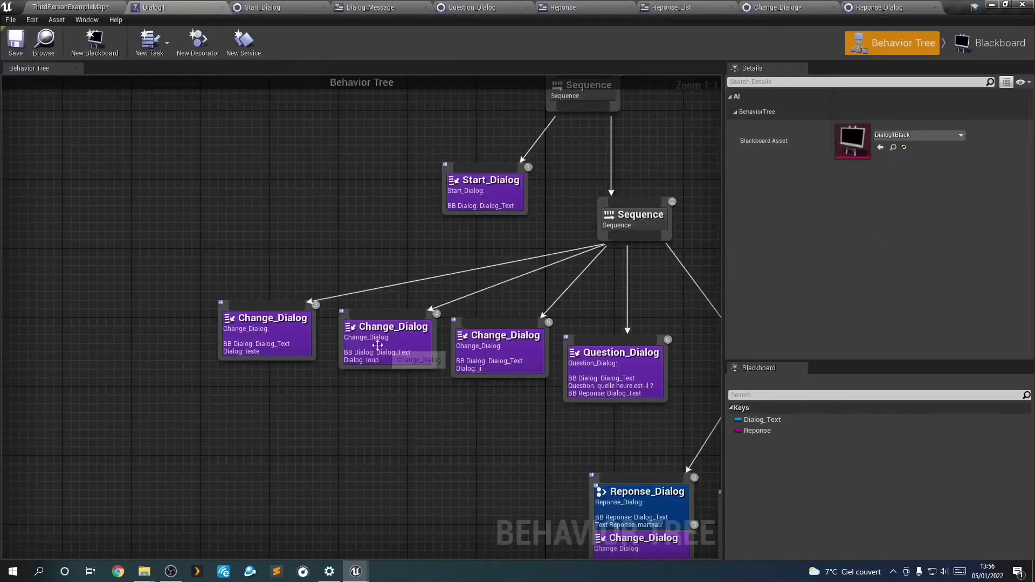
right_click_drag(290, 352, 114, 179)
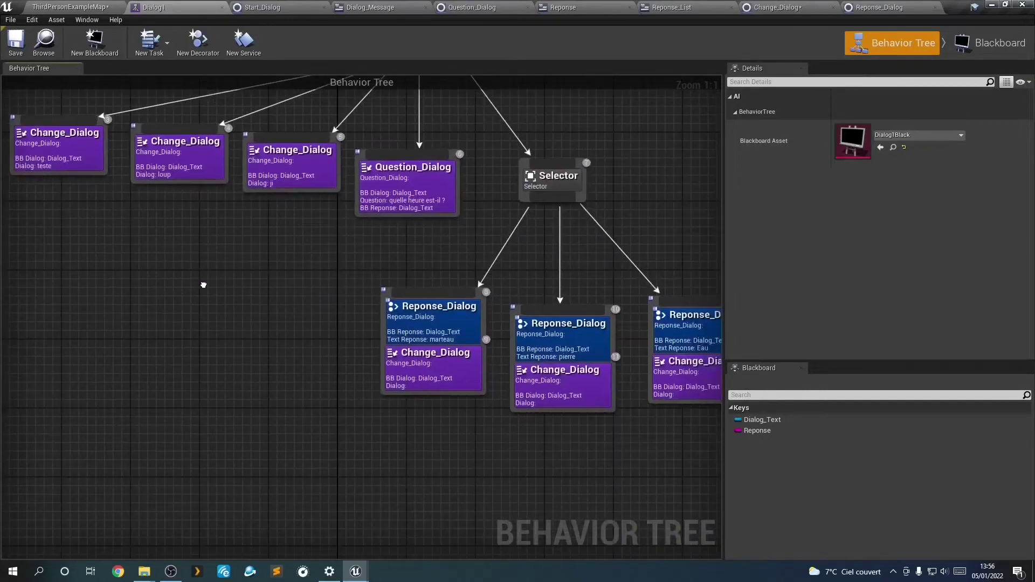
right_click_drag(203, 287, 13, 231)
left_click(280, 265)
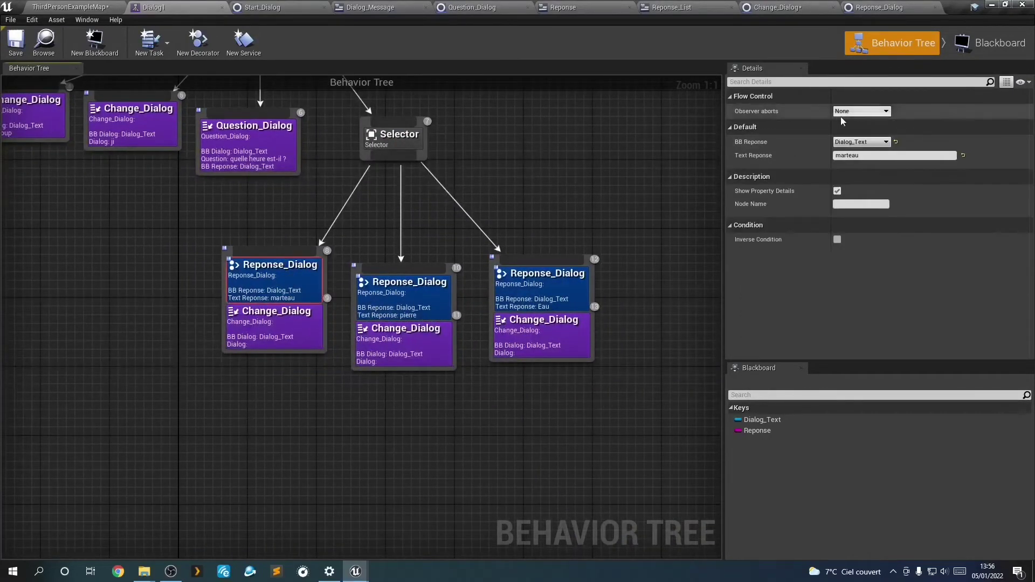
left_click(864, 144)
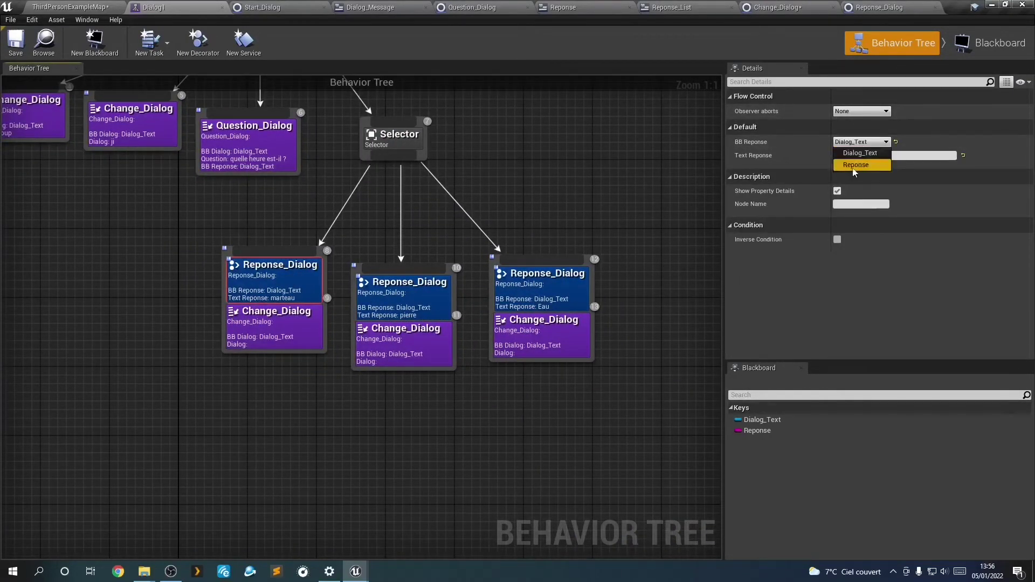
left_click(849, 161)
left_click(15, 40)
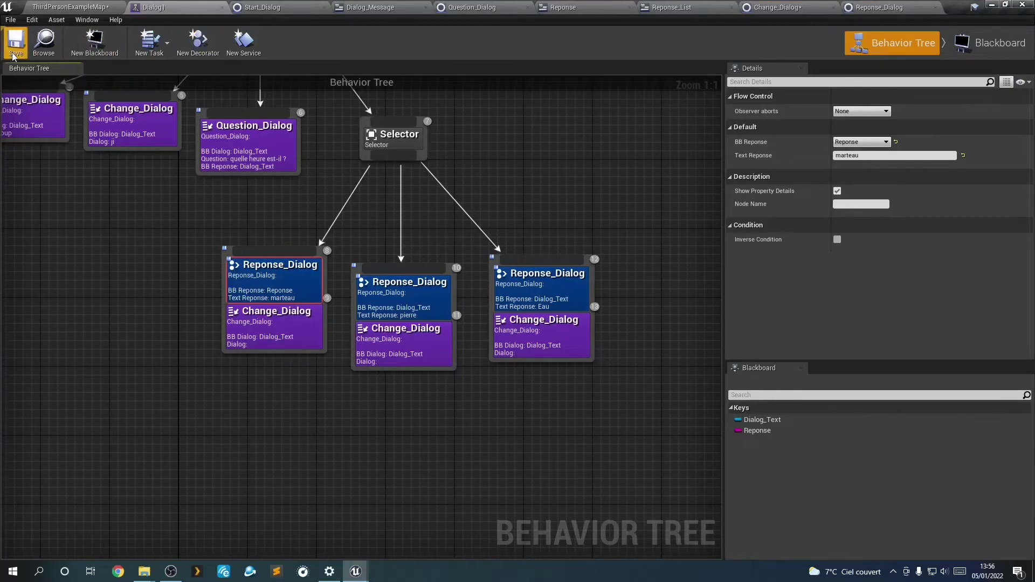
left_click(302, 7)
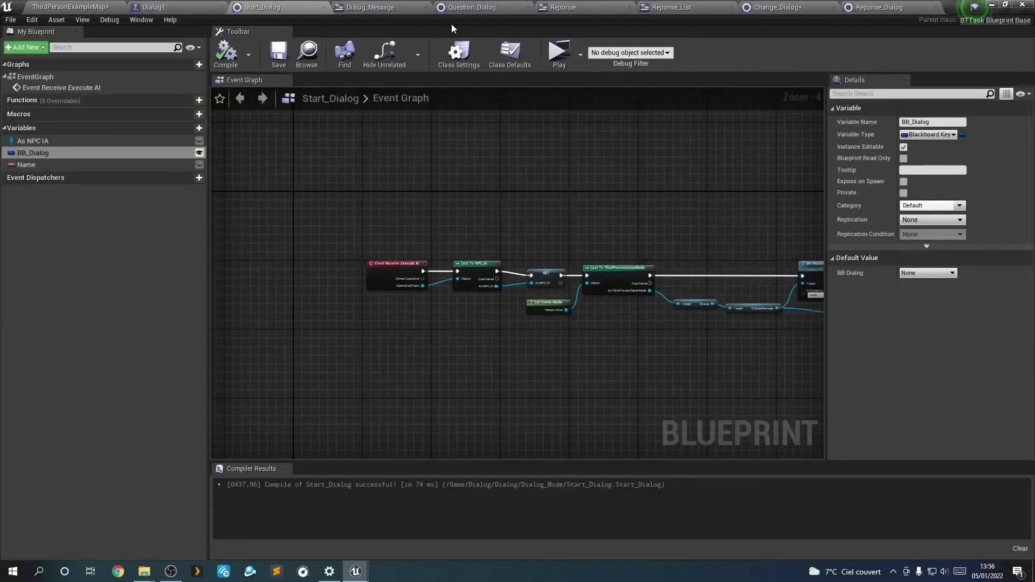
left_click(558, 46)
left_click(707, 452)
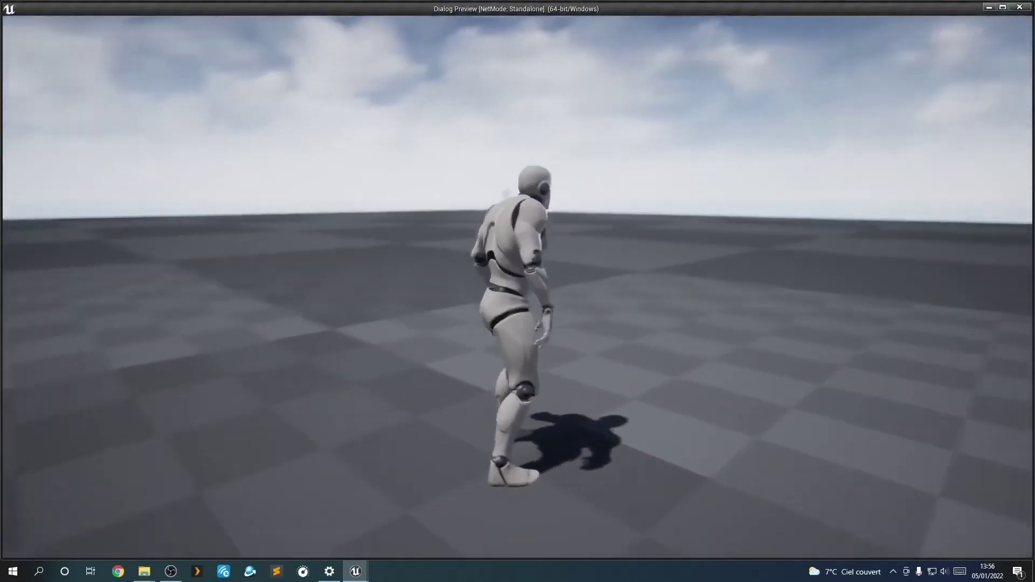
key("w")
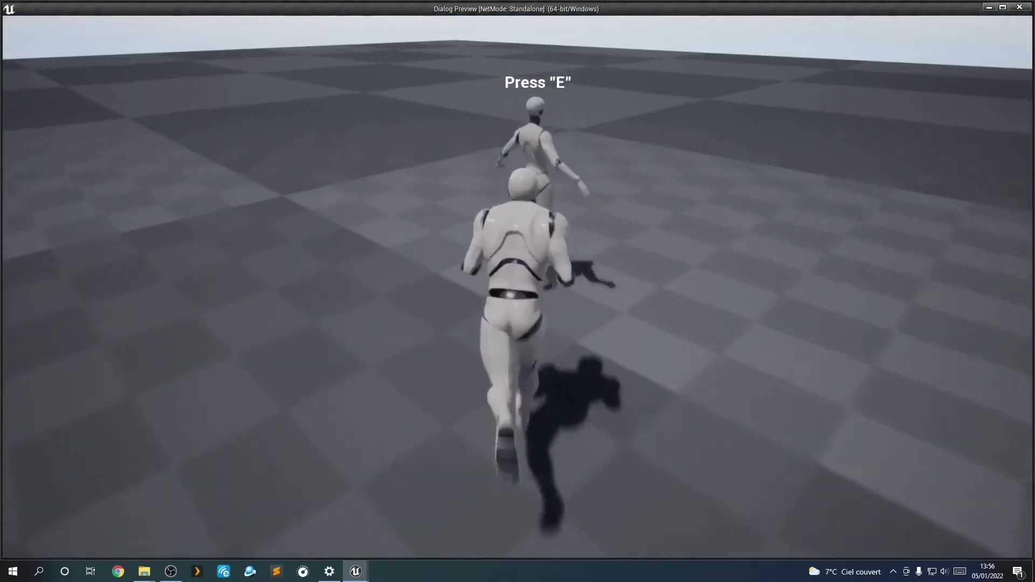
key("e")
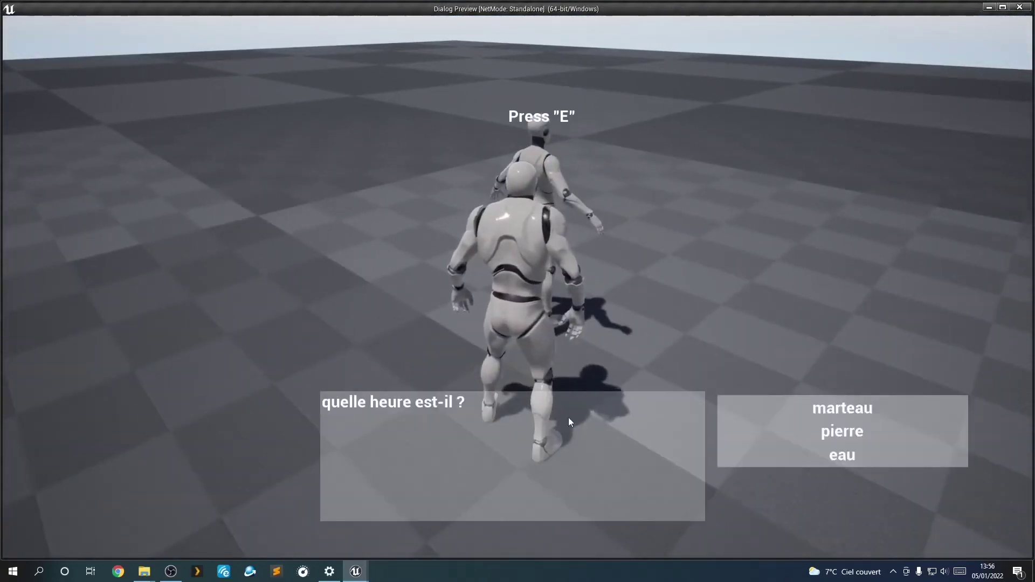
left_click(830, 409)
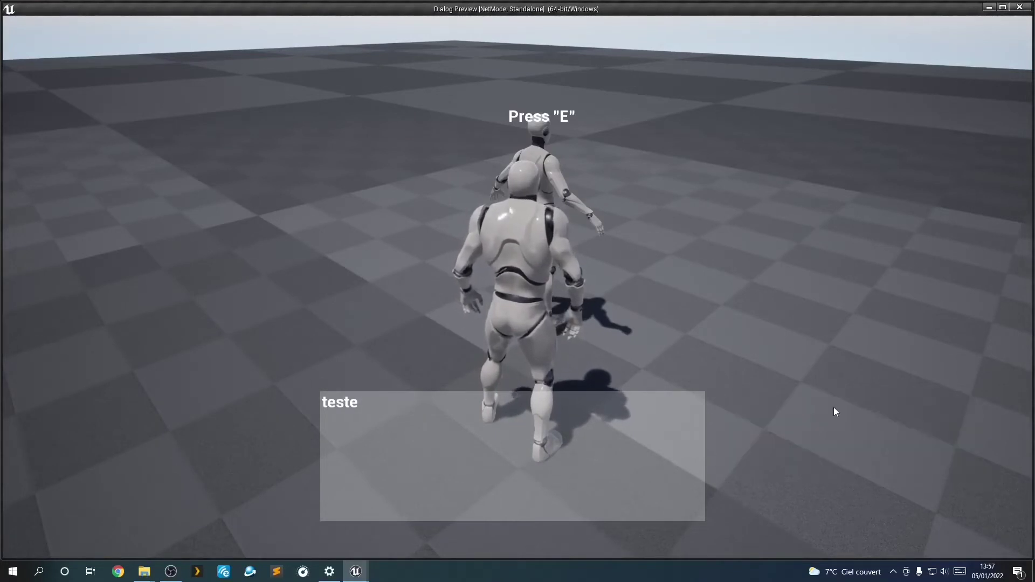
key("Escape")
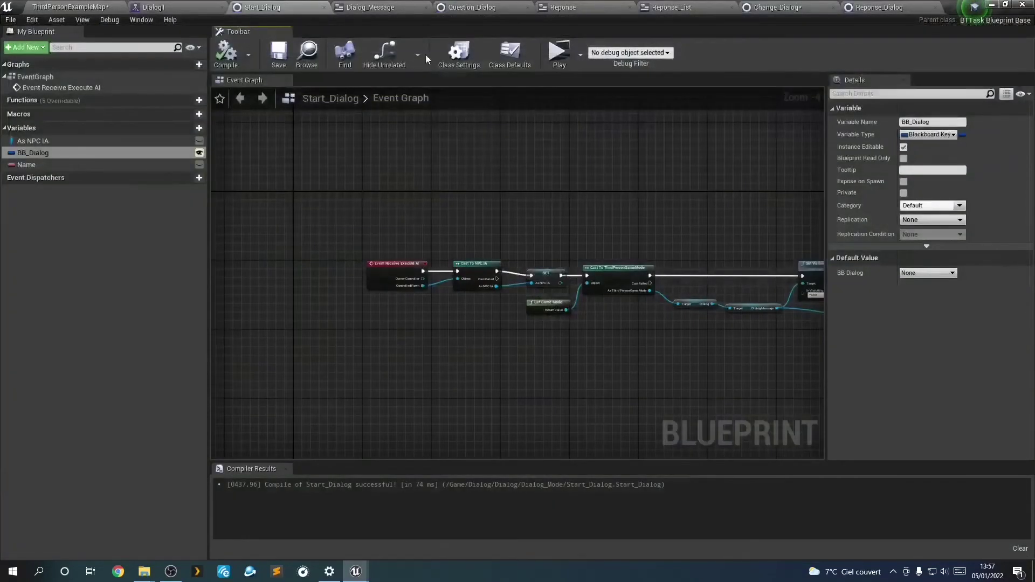
Inspect Question_Dialog, the marteau Reponse_Dialog check and its Change_Dialog task in Dialog1.
left_click(116, 7)
left_click(154, 7)
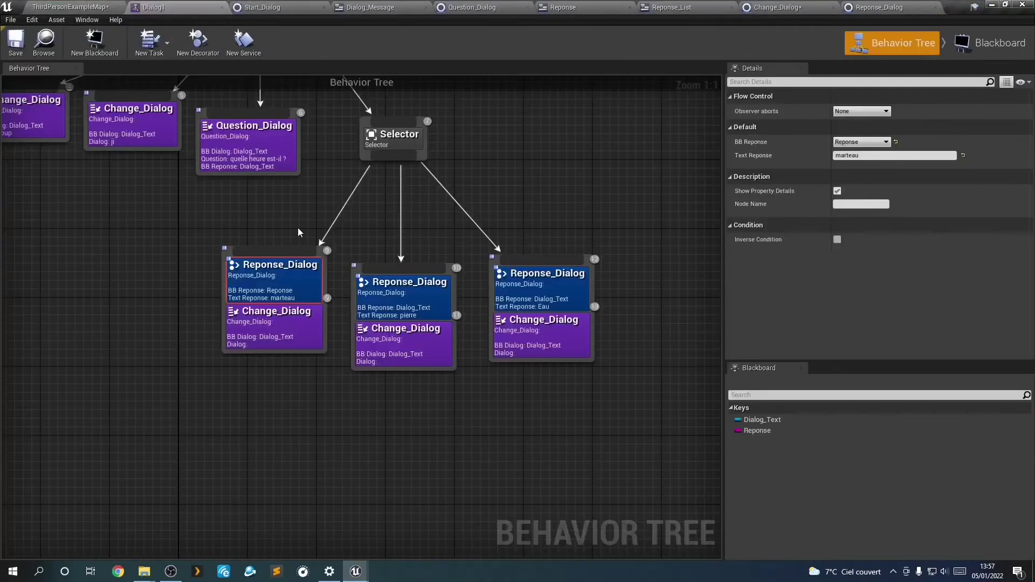
left_click(259, 152)
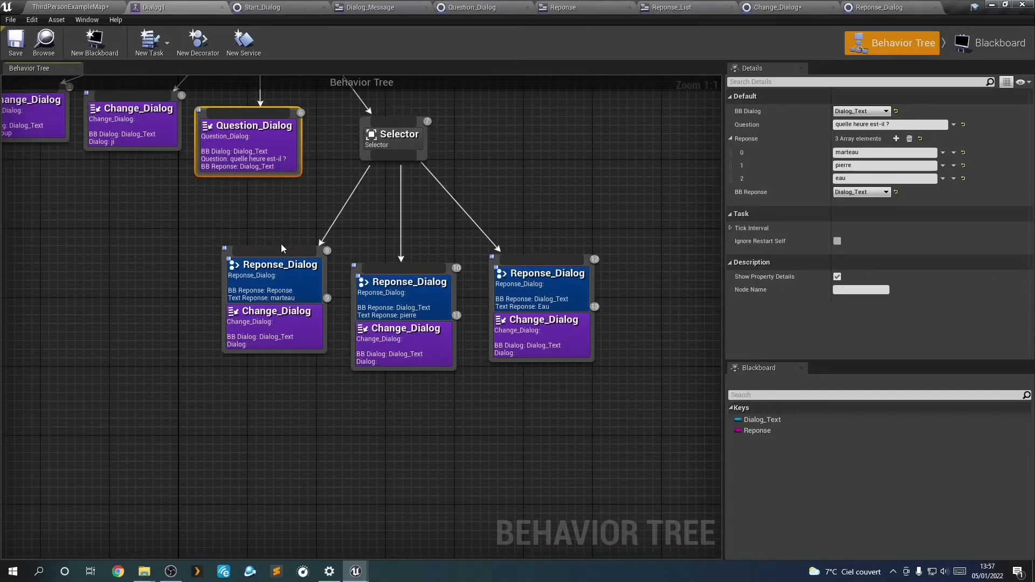
left_click(279, 289)
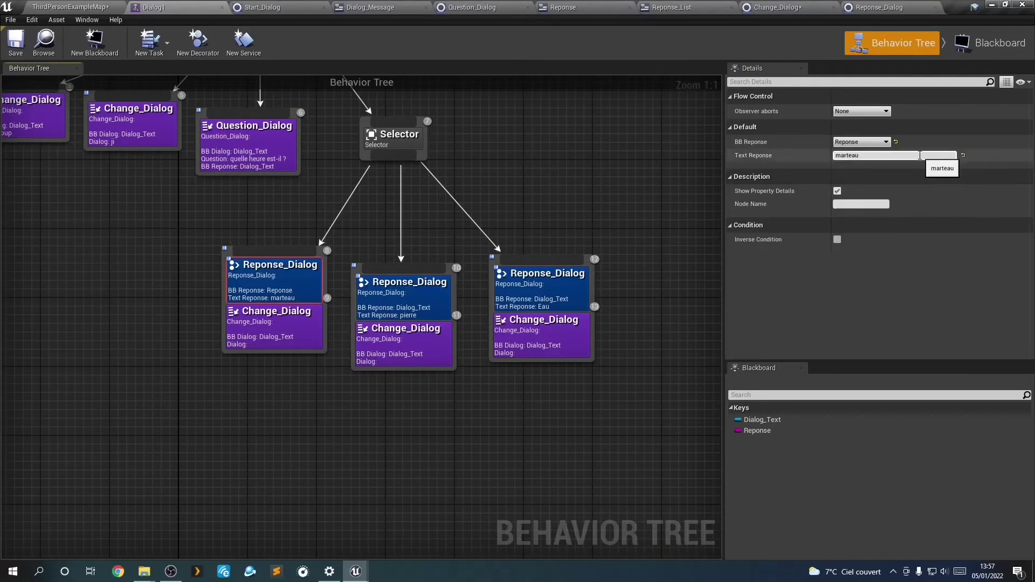
left_click(895, 156)
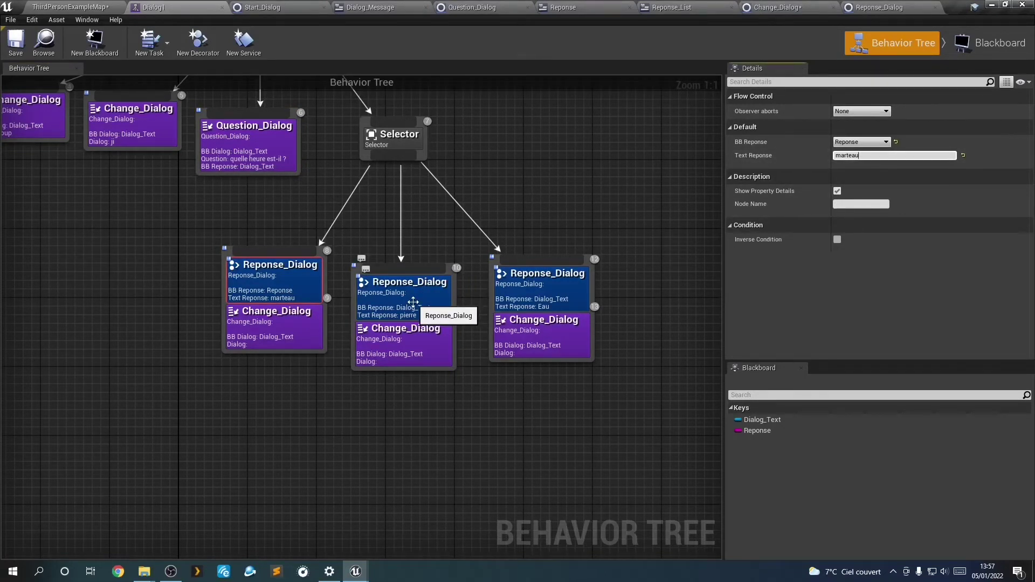
left_click(279, 332)
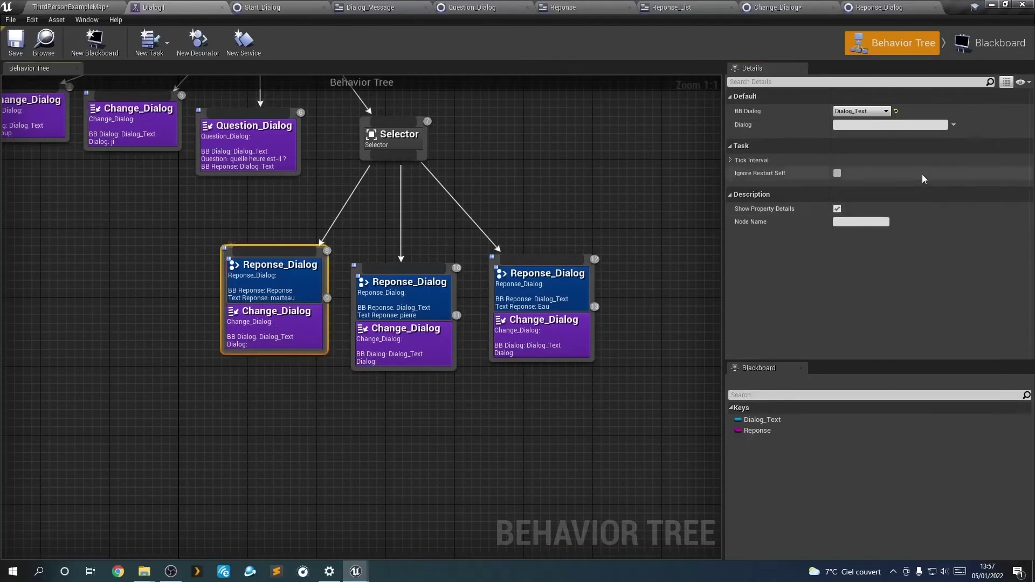
Set the branch reply lines to super Marteau, Pierre est rouge and Bleu, then save Dialog1.
left_click(884, 126)
type("super Marteau")
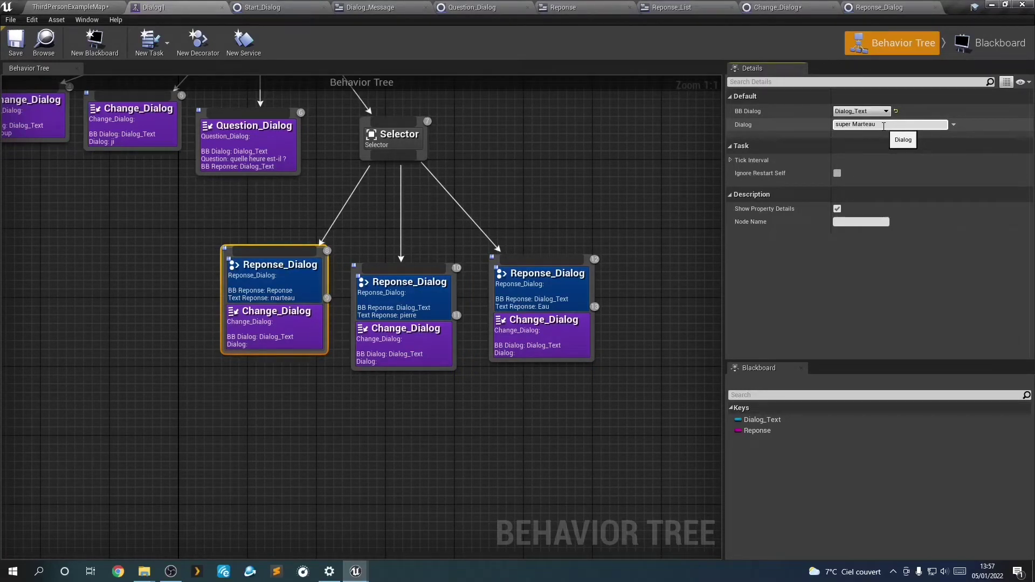
left_click(560, 225)
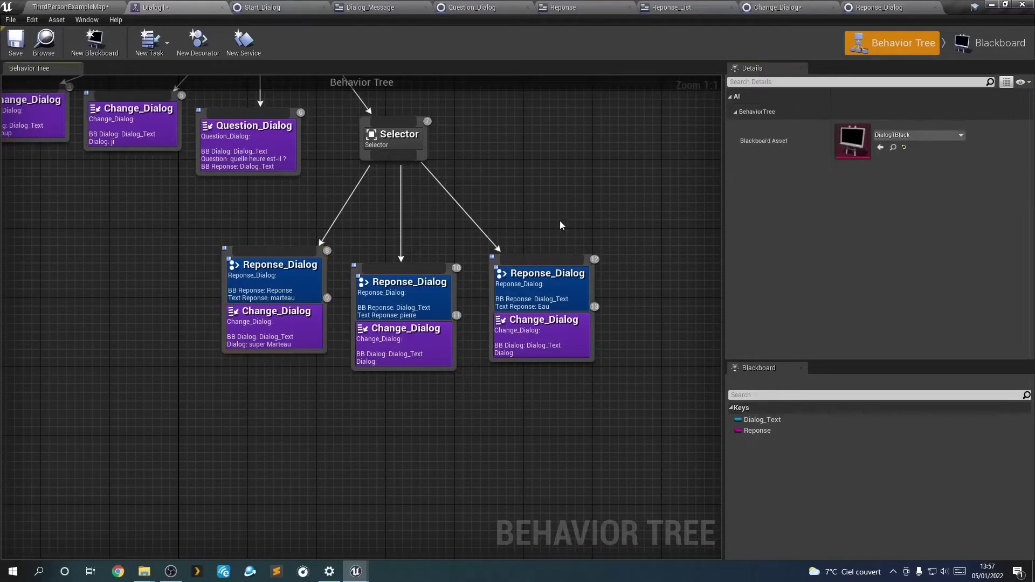
left_click(423, 341)
type("La")
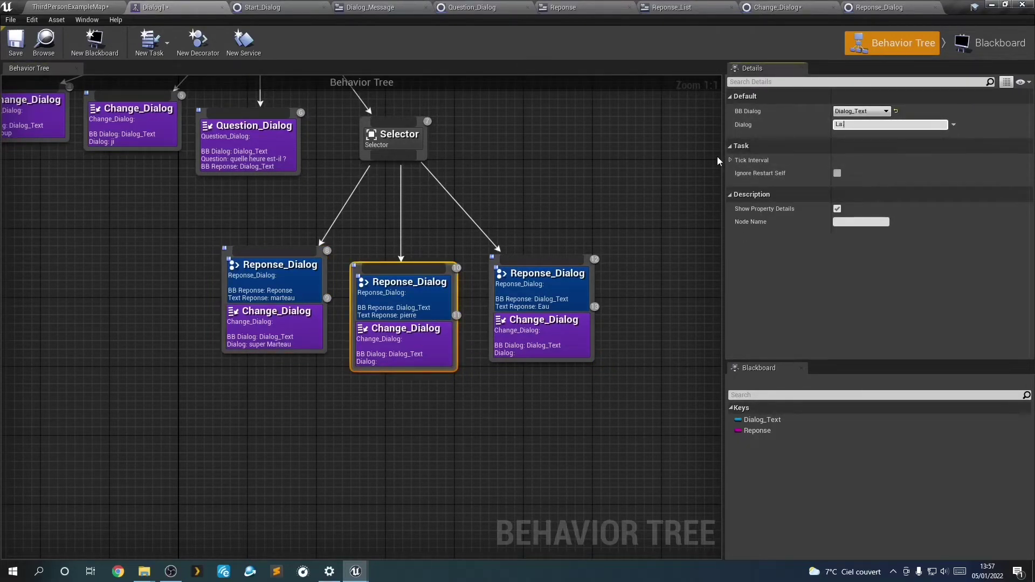
type("Pier")
type("re est r")
type("ouge")
left_click(684, 273)
left_click(560, 322)
key("Tab")
type("Bleu")
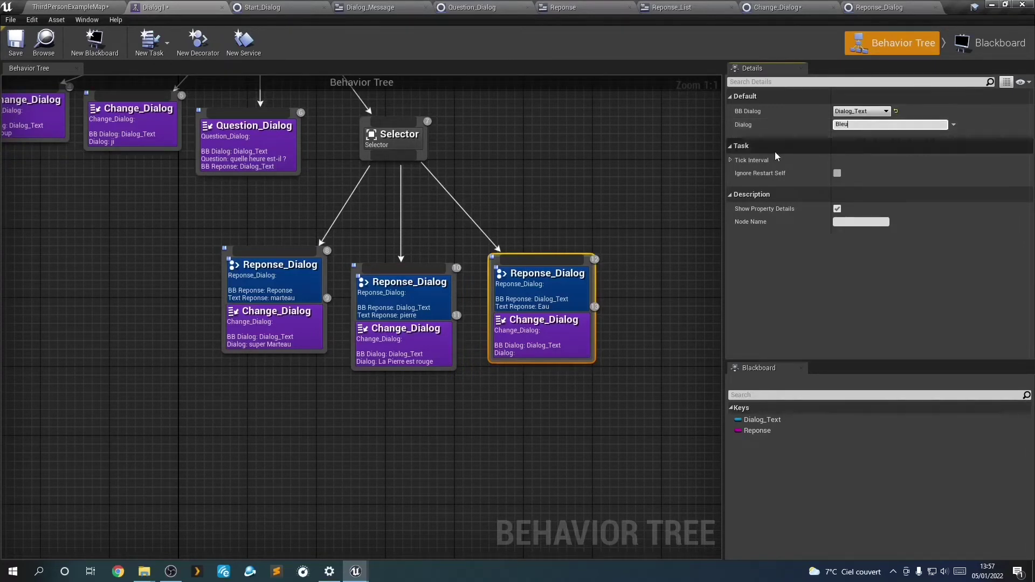
left_click(687, 144)
left_click(11, 38)
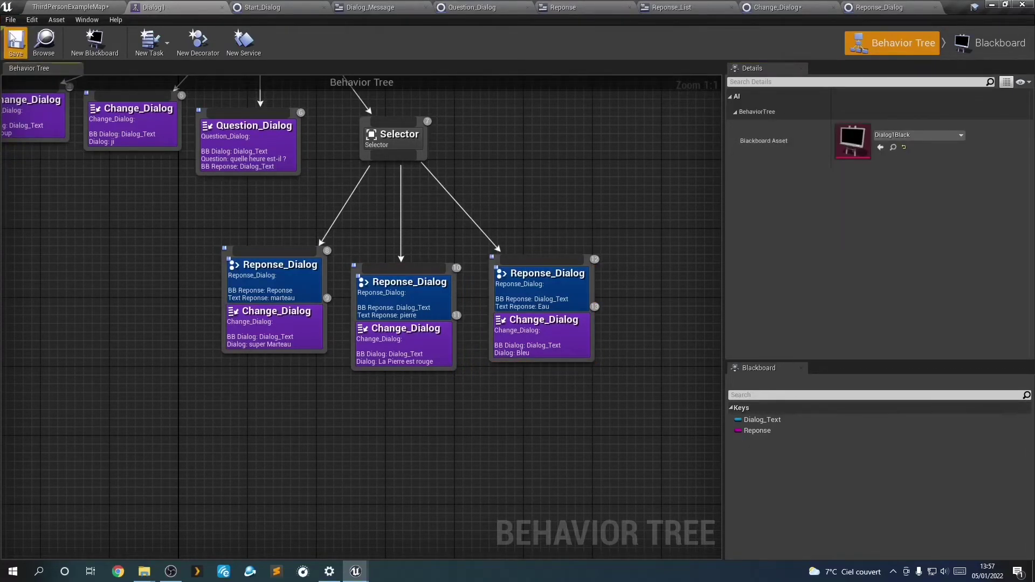
Play-test from the level map, walking to the NPC and answering the question with eau.
left_click(75, 7)
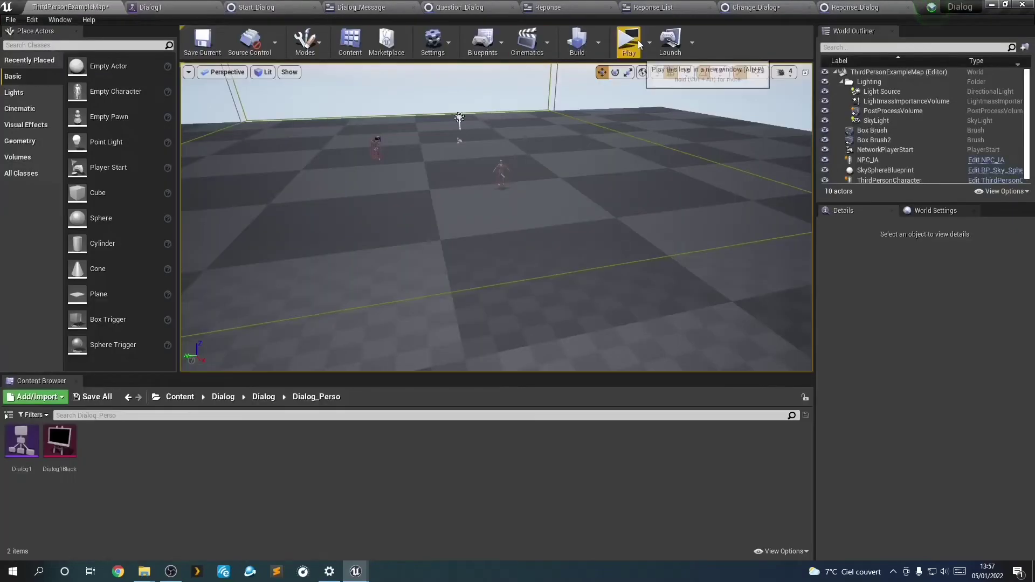
left_click(625, 33)
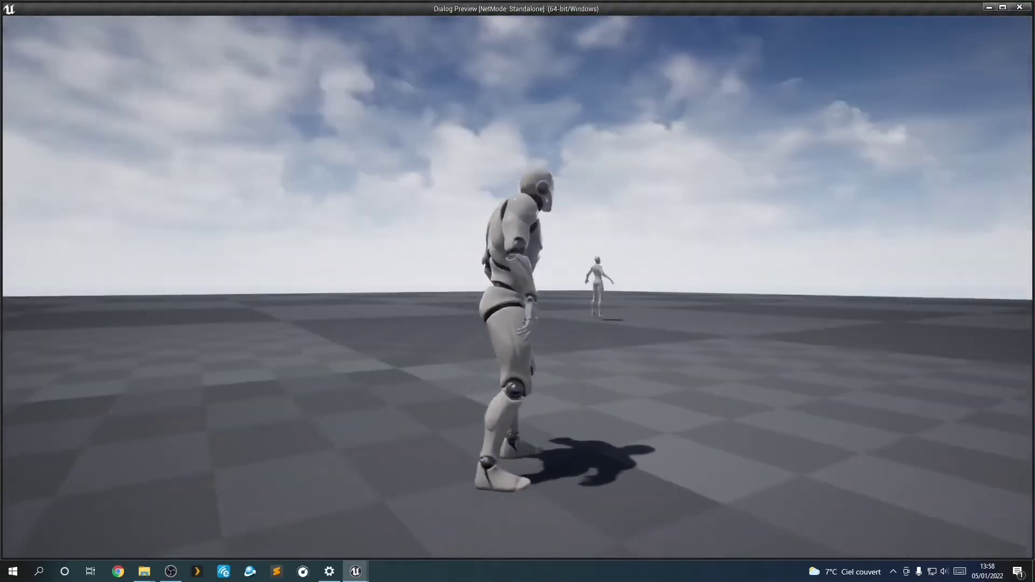
key("w")
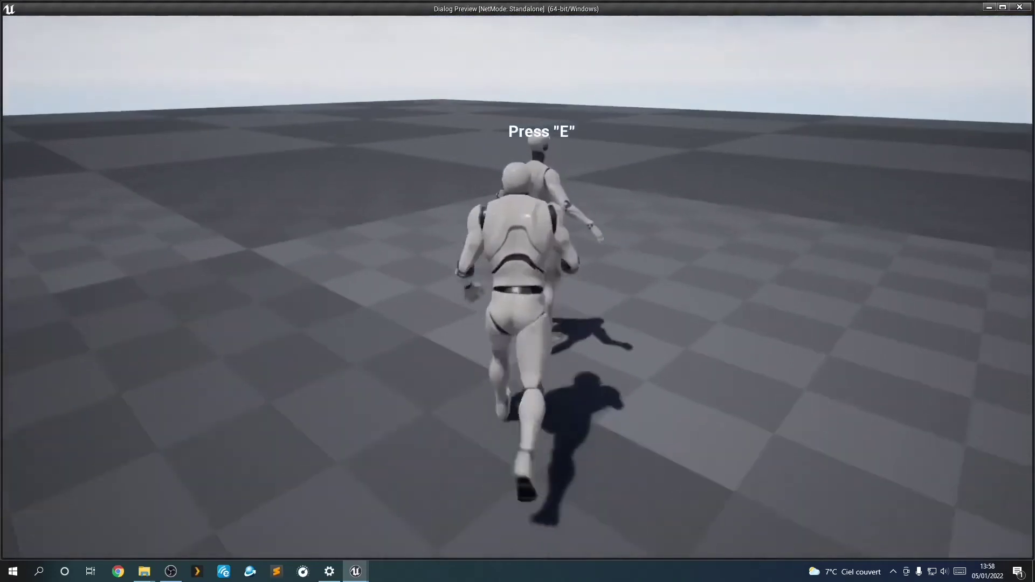
key("e")
left_click(343, 410)
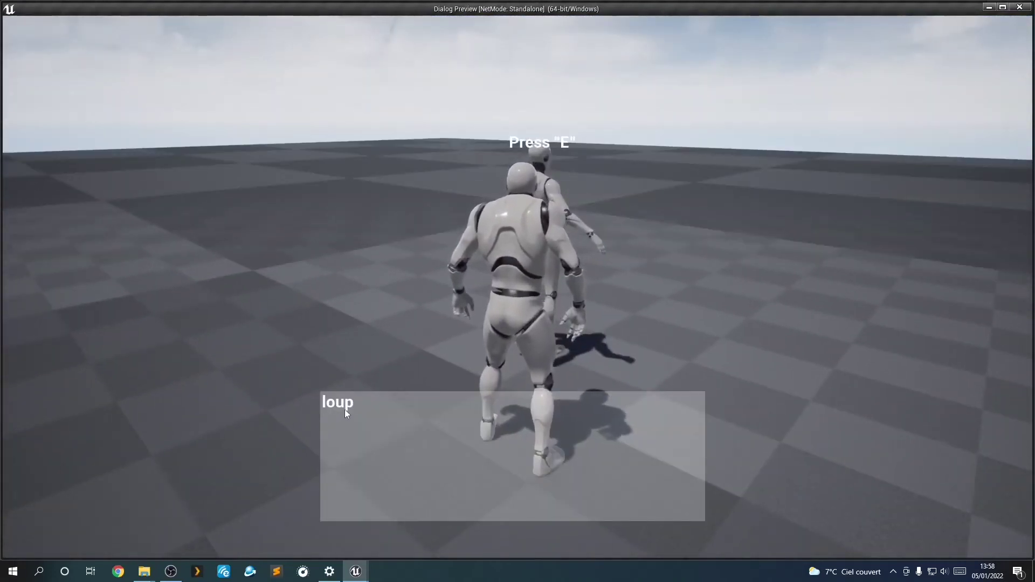
left_click(341, 410)
left_click(340, 410)
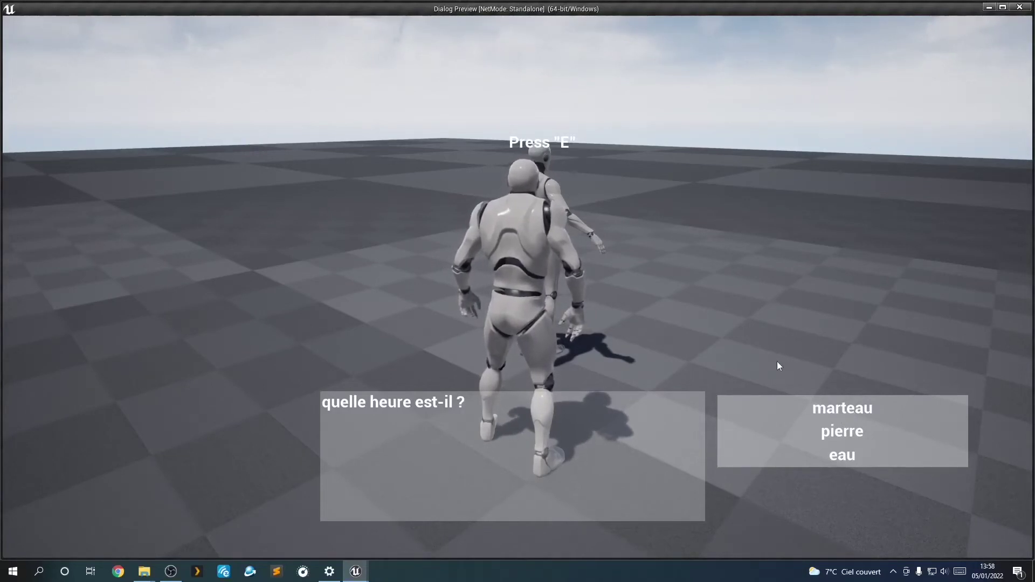
left_click(838, 415)
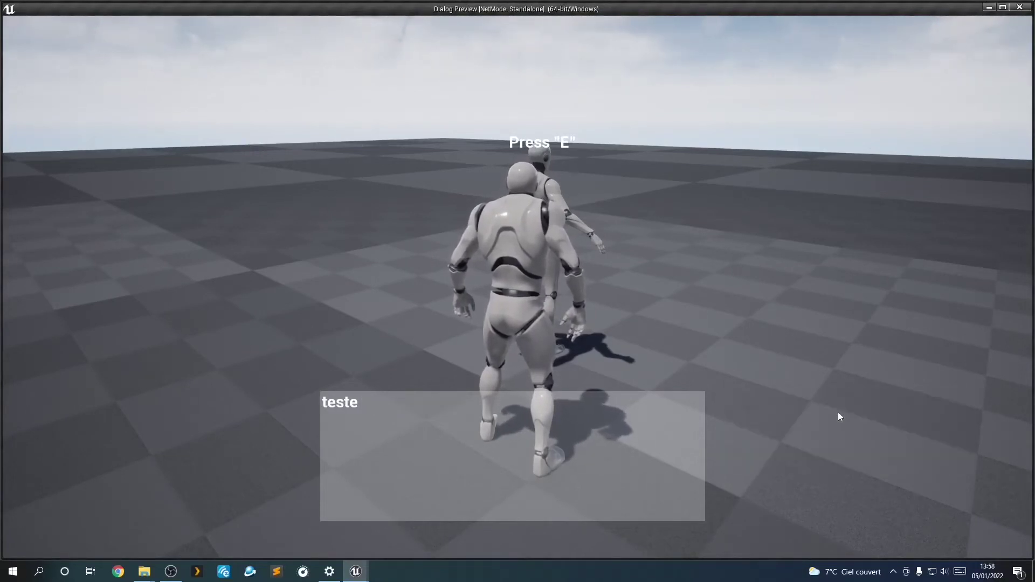
key("Escape")
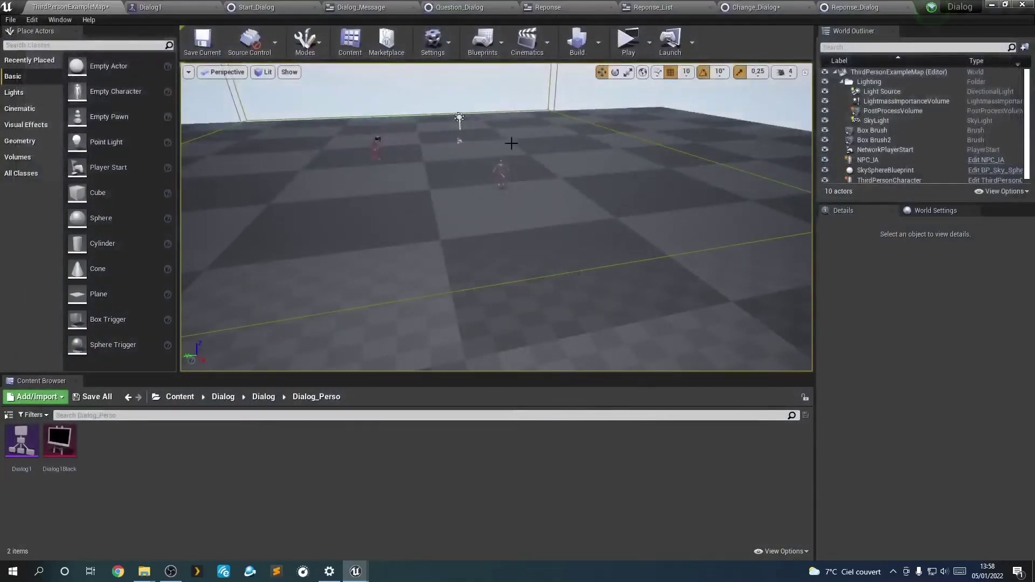
Play-test again, answering marteau and advancing one line before quitting.
left_click(628, 42)
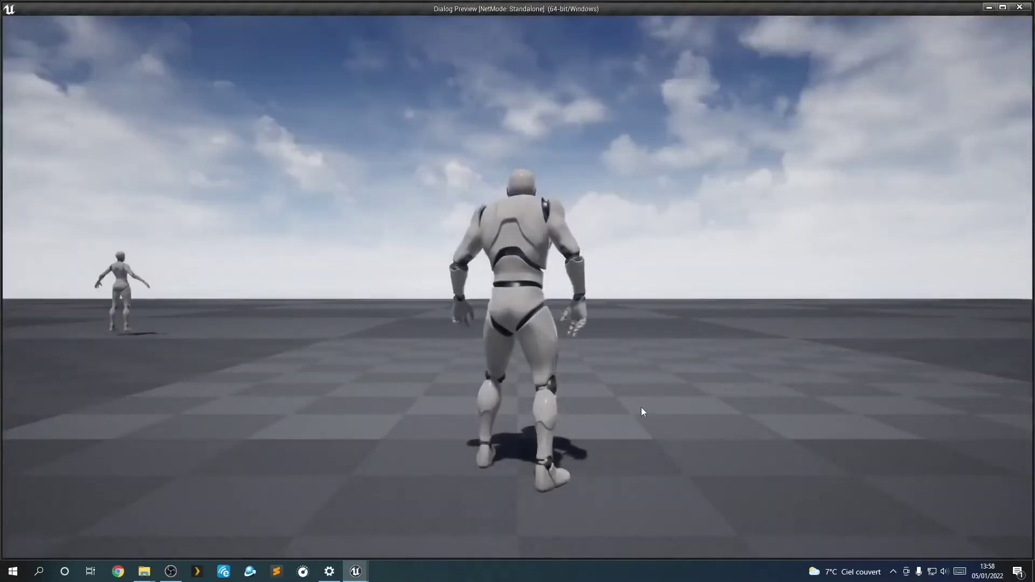
key("w")
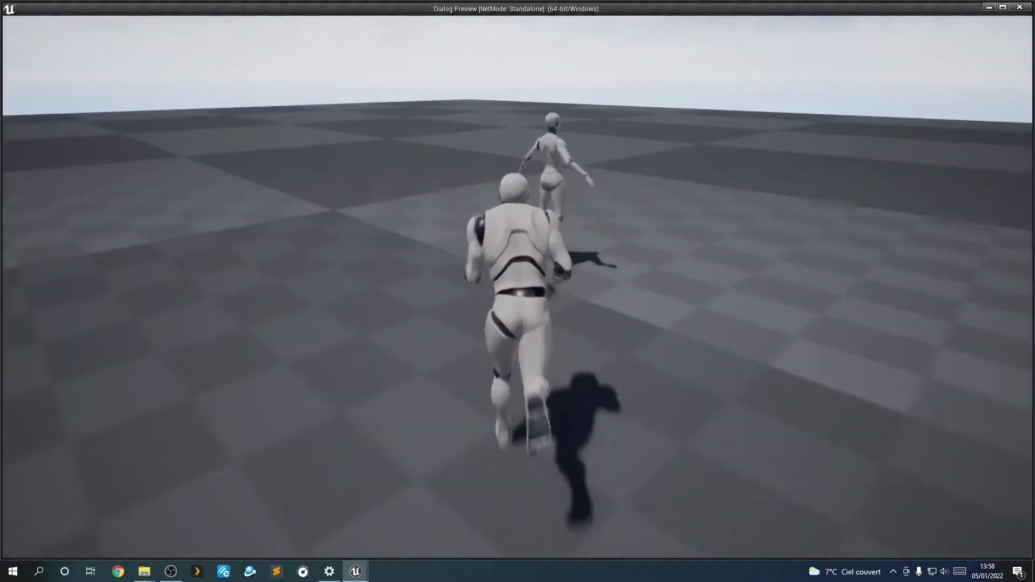
key("e")
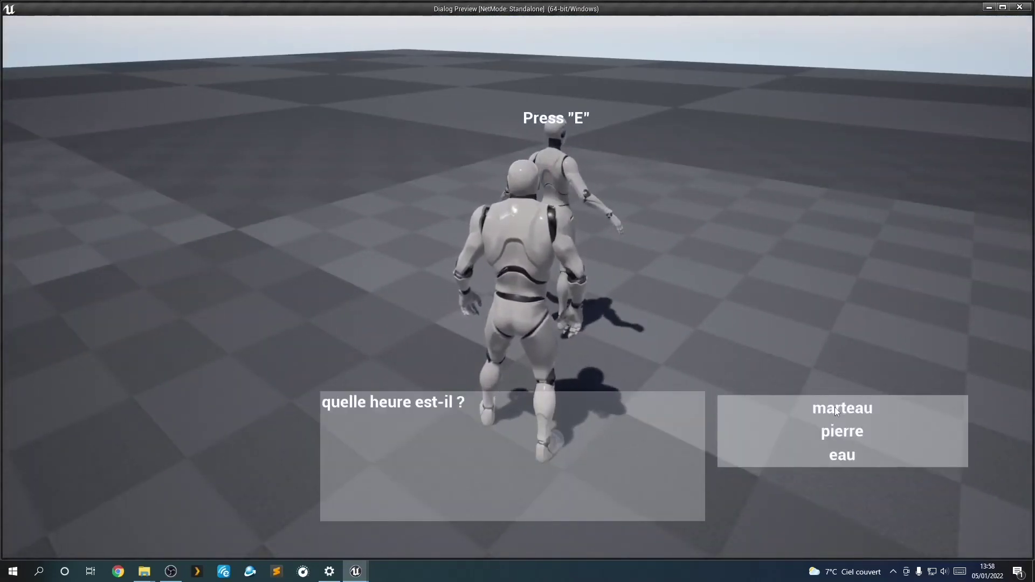
left_click(837, 432)
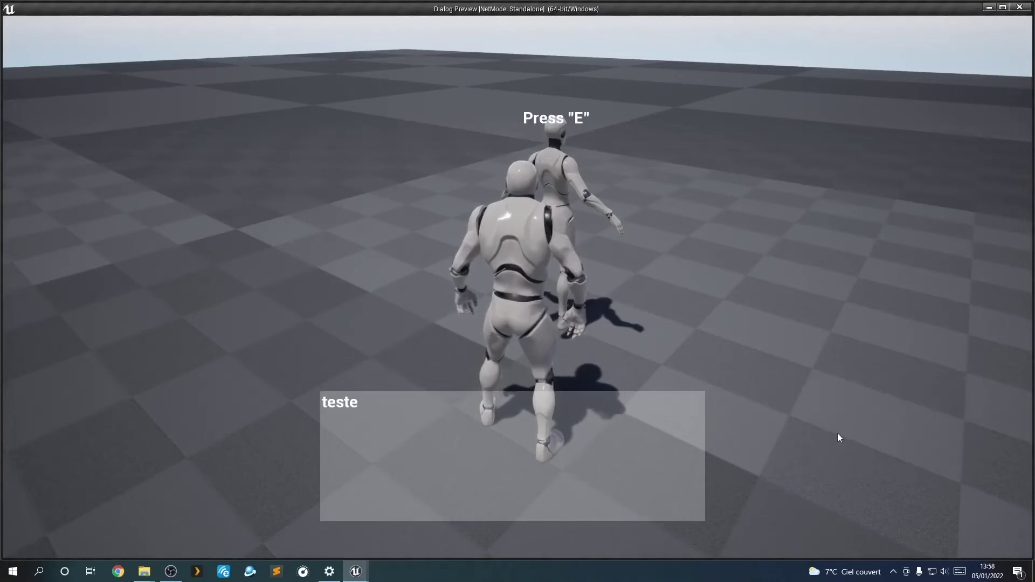
left_click(833, 406)
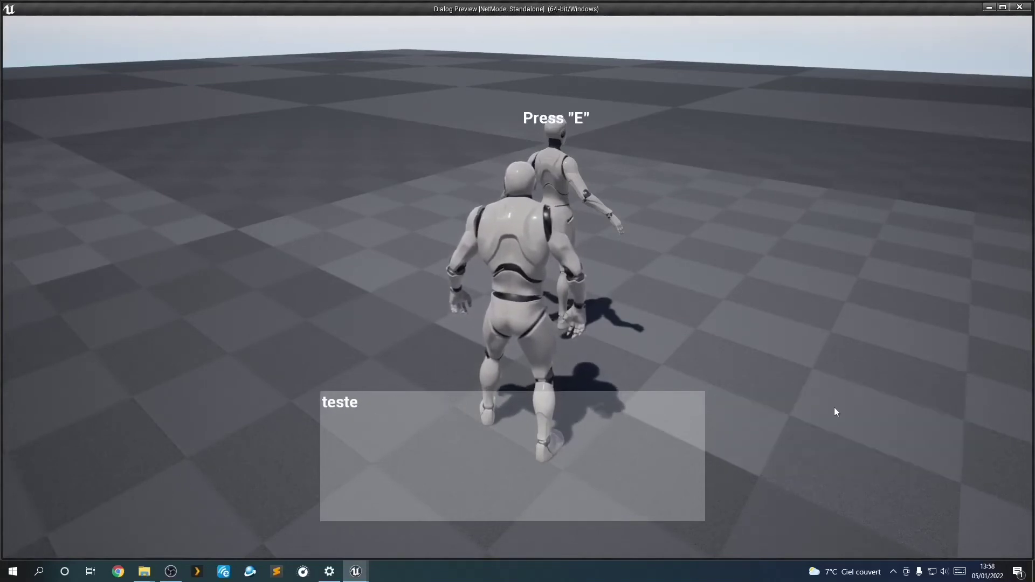
key("Escape")
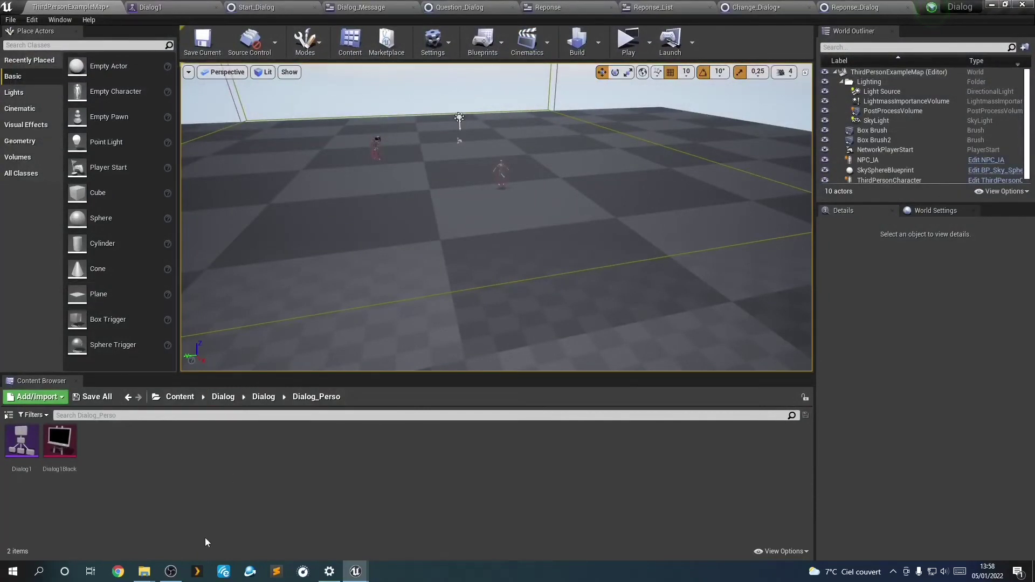
Select the Question_Dialog node in Dialog1 and open its task blueprint.
left_click(171, 572)
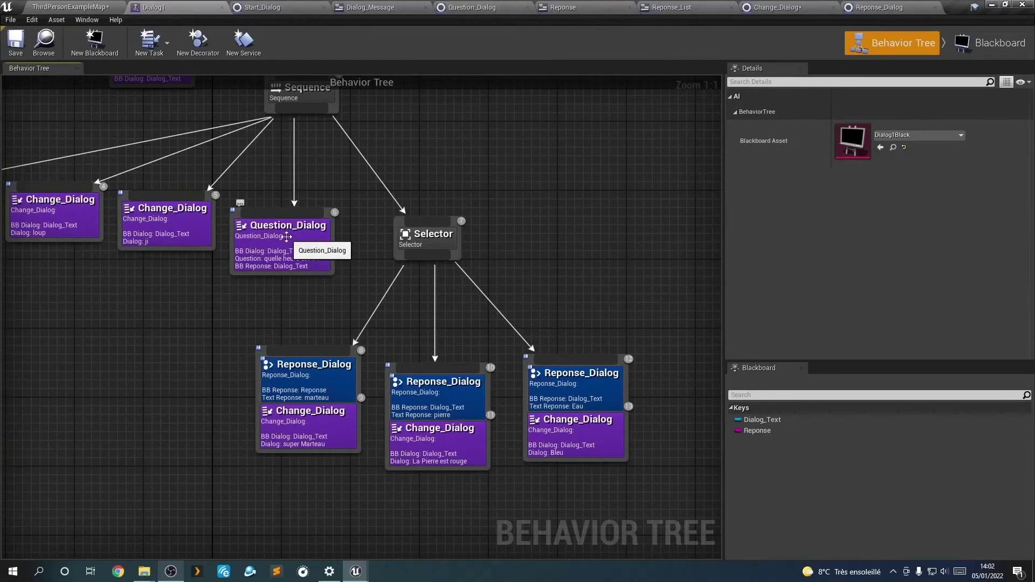
left_click(293, 243)
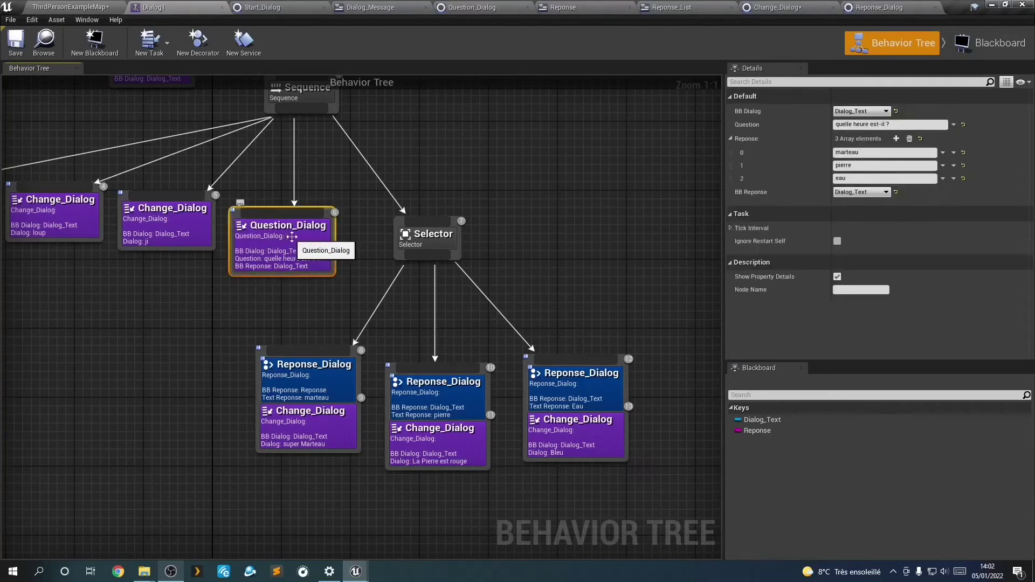
left_click(464, 7)
Reorder the variables to BB_Dialog, BB_Reponse, Question, Reponse, compile, and return to Dialog1.
left_click_drag(69, 220, 40, 162)
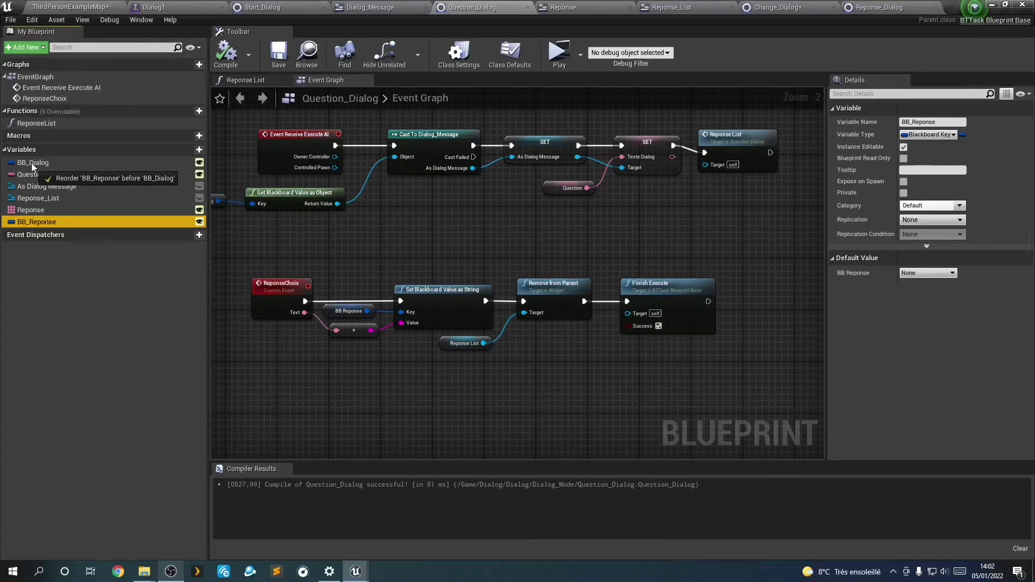
left_click_drag(40, 163, 27, 169)
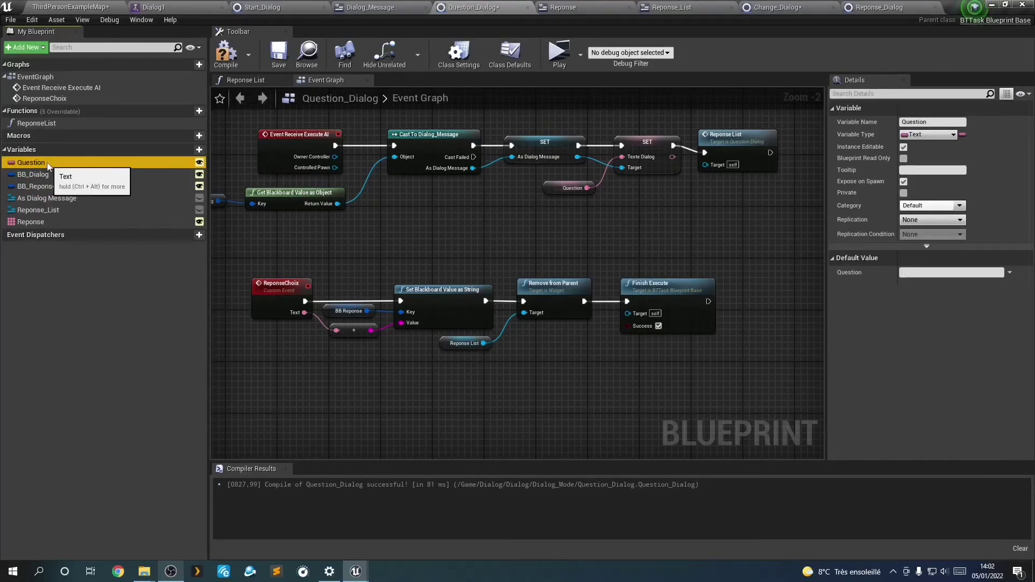
mouse_move(45, 165)
left_mouse_down()
mouse_move(40, 186)
mouse_move(13, 166)
left_mouse_up()
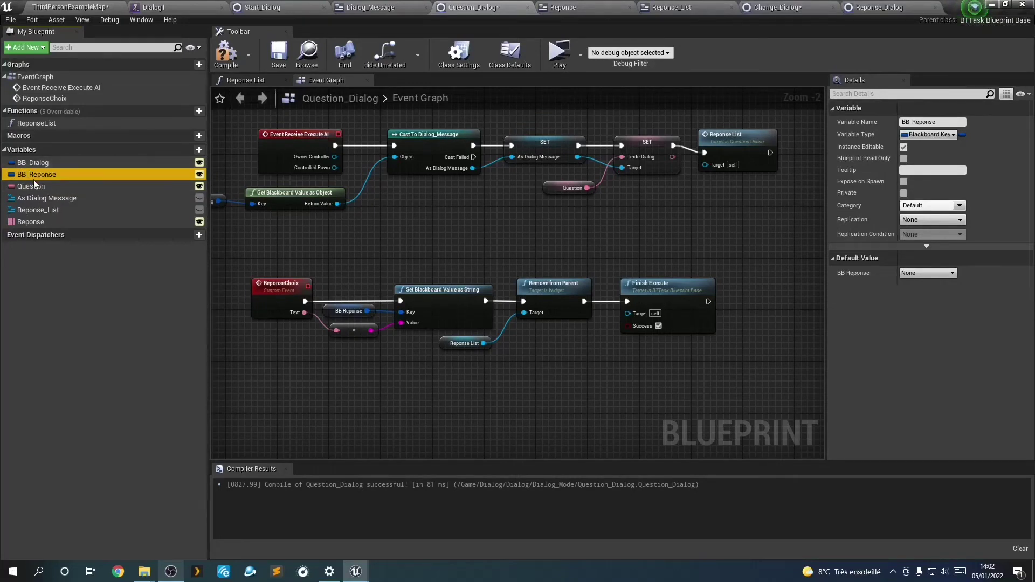
left_click_drag(29, 223, 29, 198)
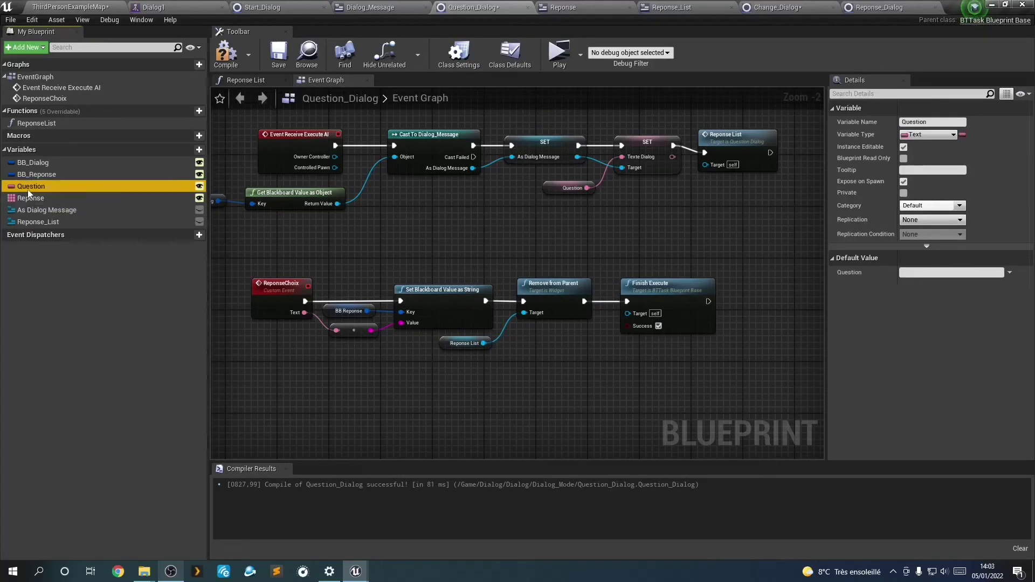
left_click_drag(27, 198, 28, 174)
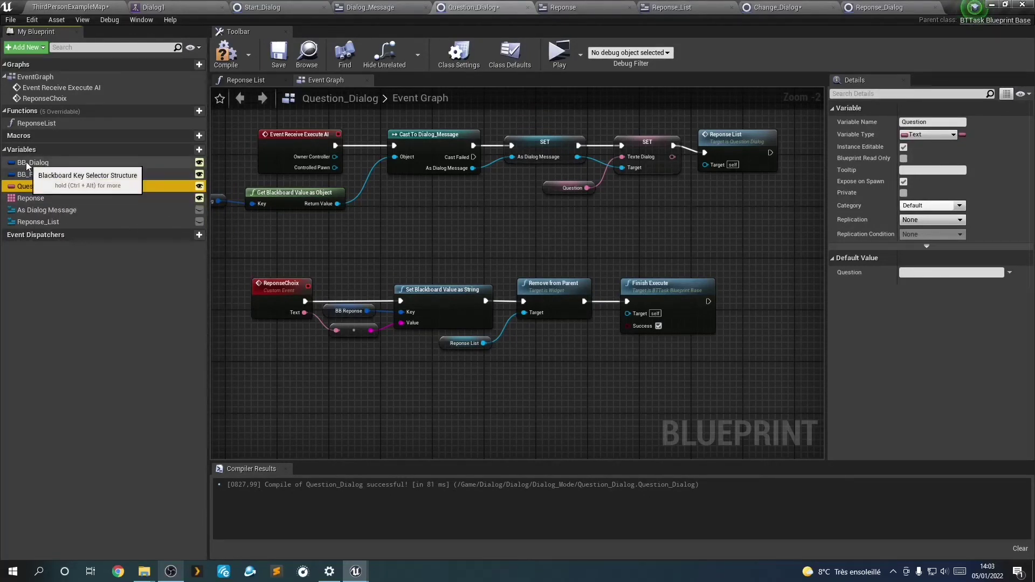
left_click(236, 60)
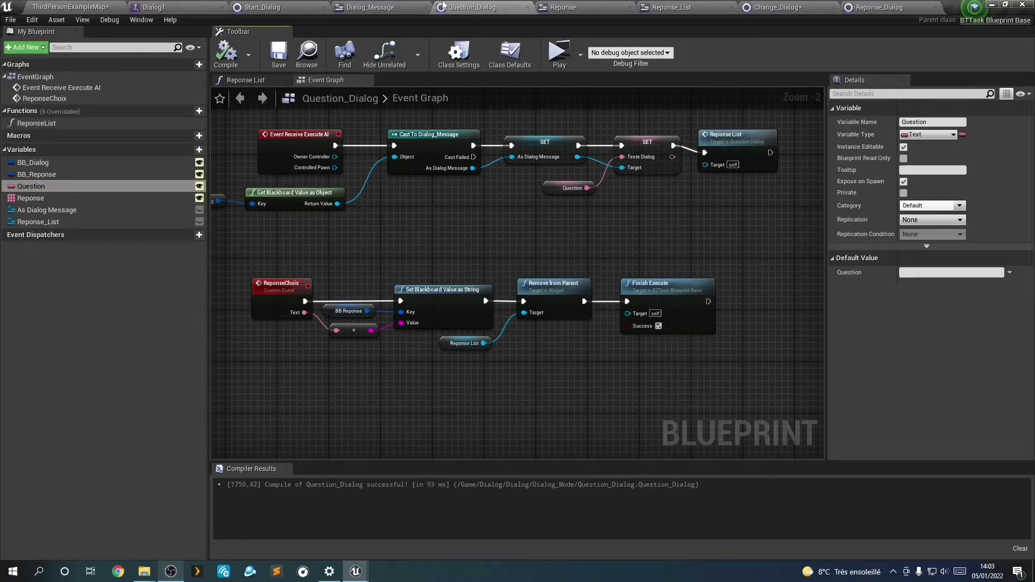
left_click(174, 6)
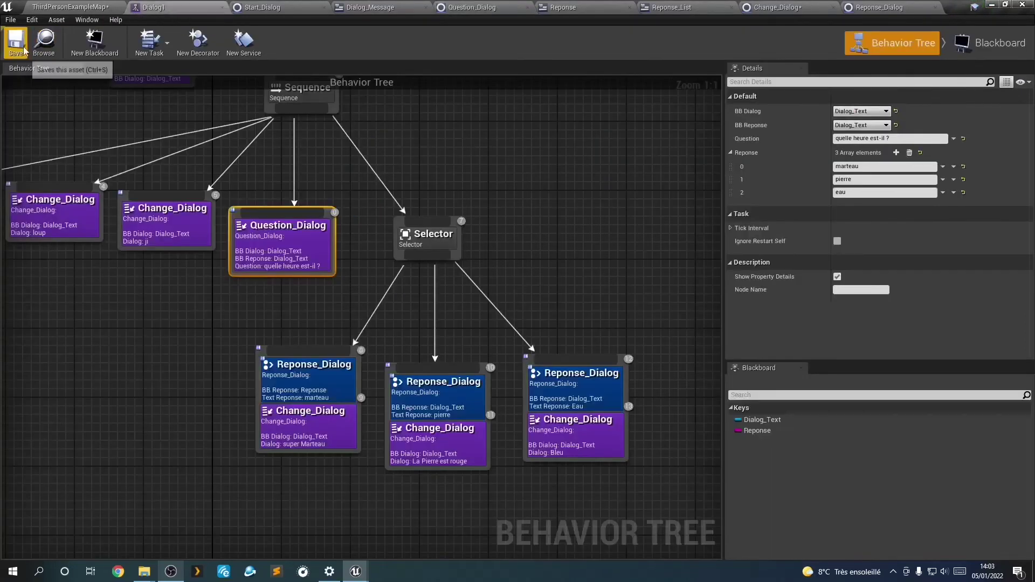
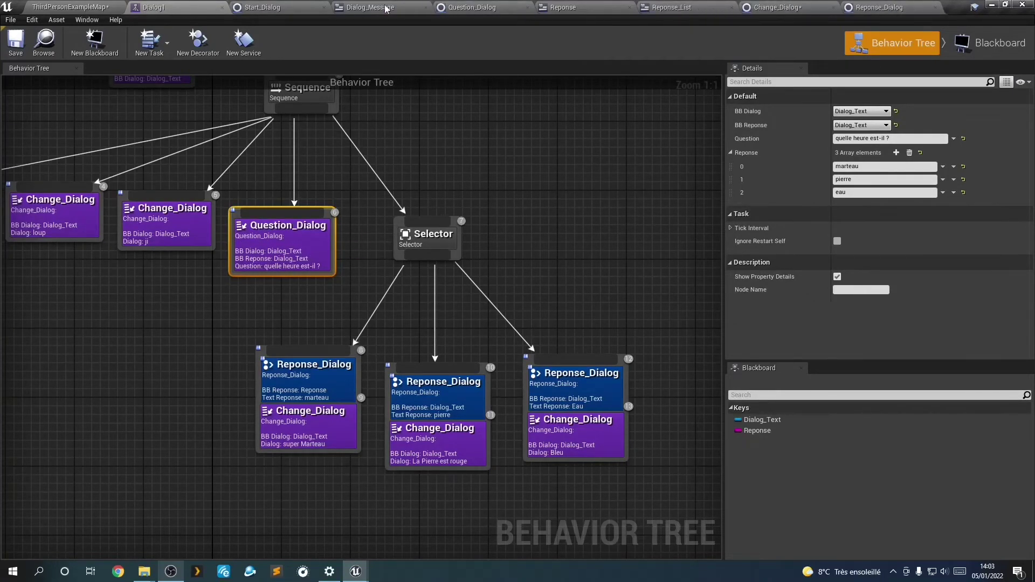
Look over the Dialog_Message widget layout and the ThirdPersonExampleMap level.
left_click(350, 8)
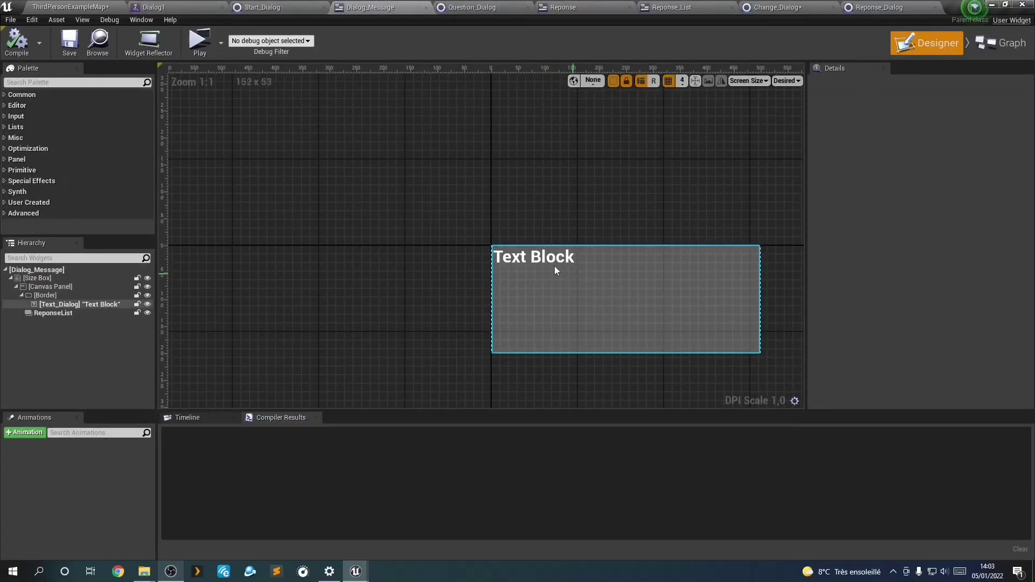
right_click_drag(554, 266, 527, 233)
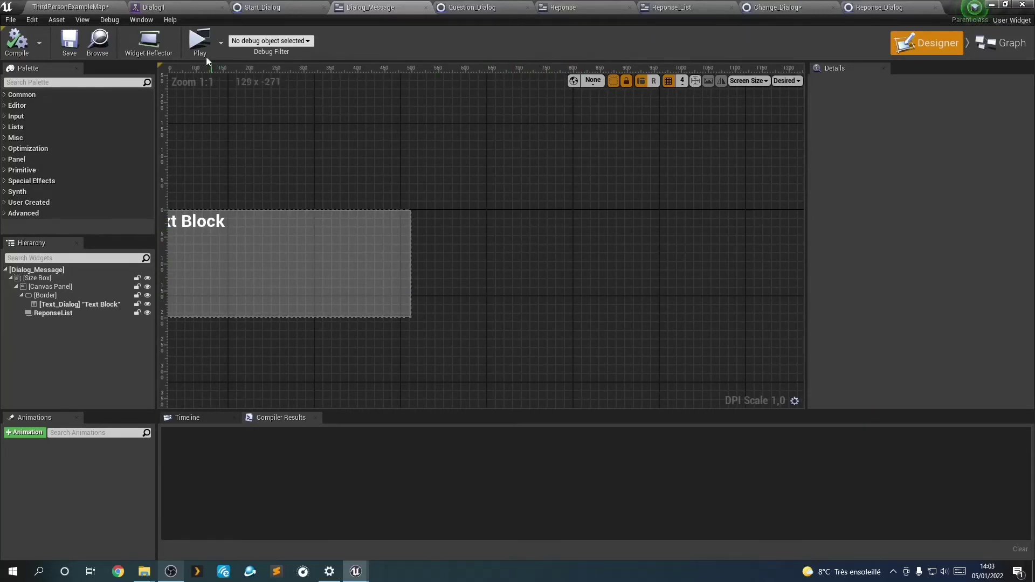
left_click(98, 5)
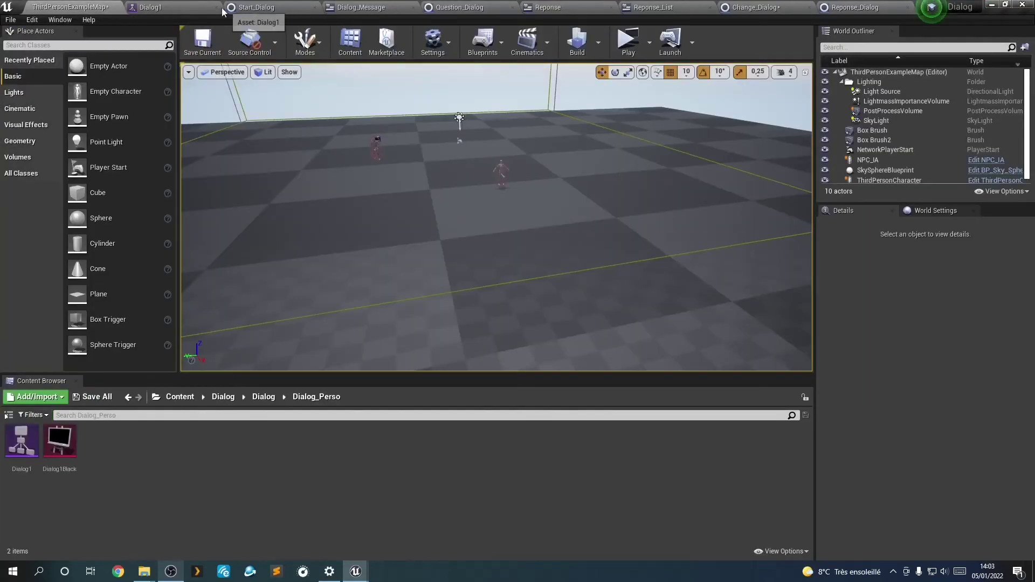
Set Question_Dialog's BB Reponse key to Reponse and save the Dialog1 behavior tree.
left_click(200, 7)
left_click(858, 129)
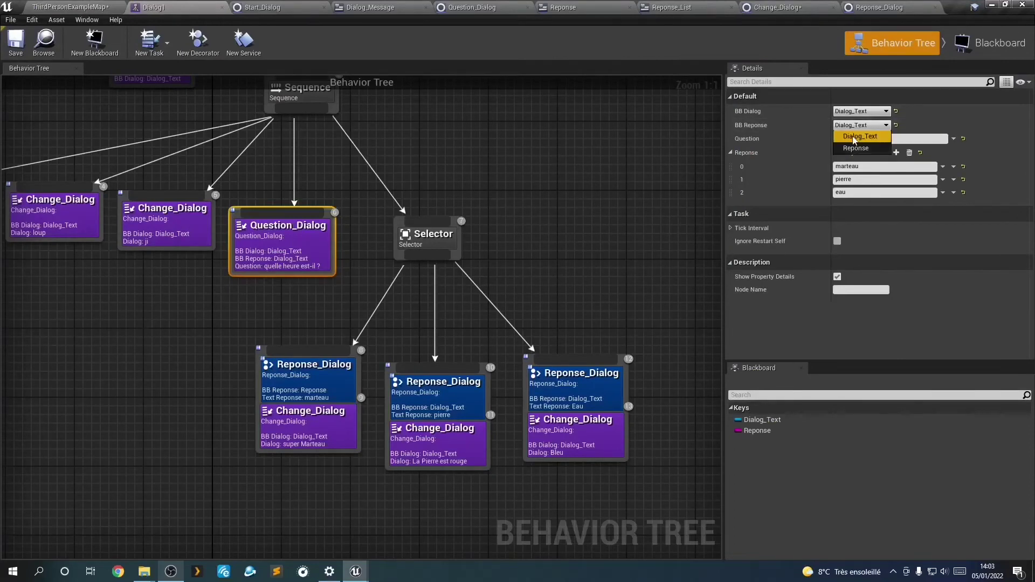
left_click(855, 144)
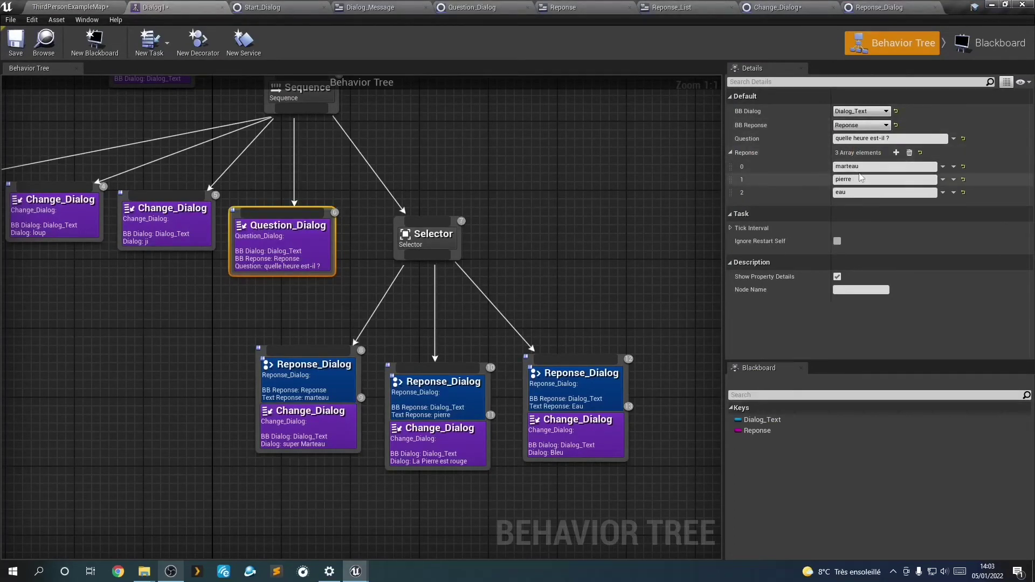
left_click(20, 50)
left_click(68, 8)
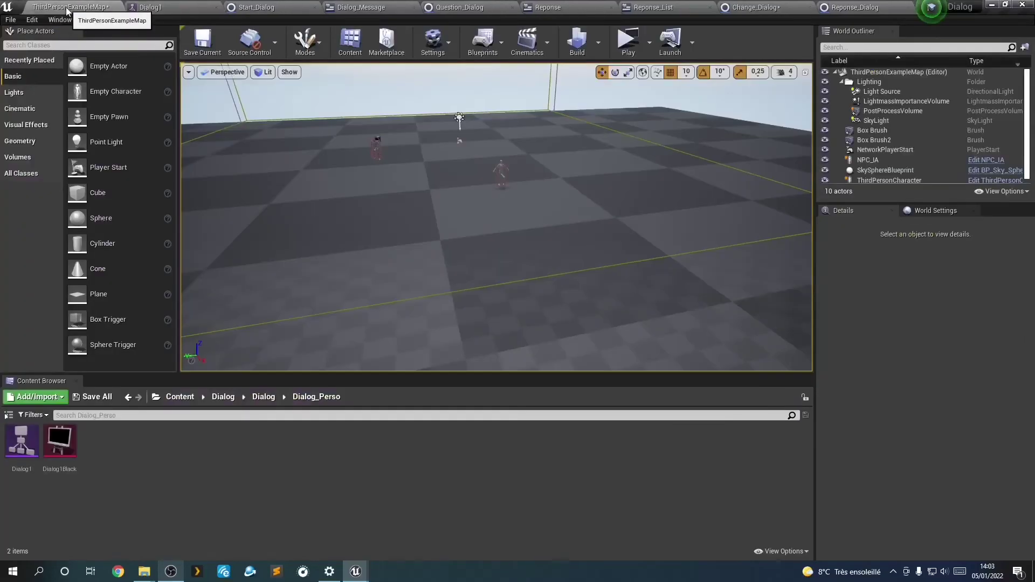
left_click(629, 54)
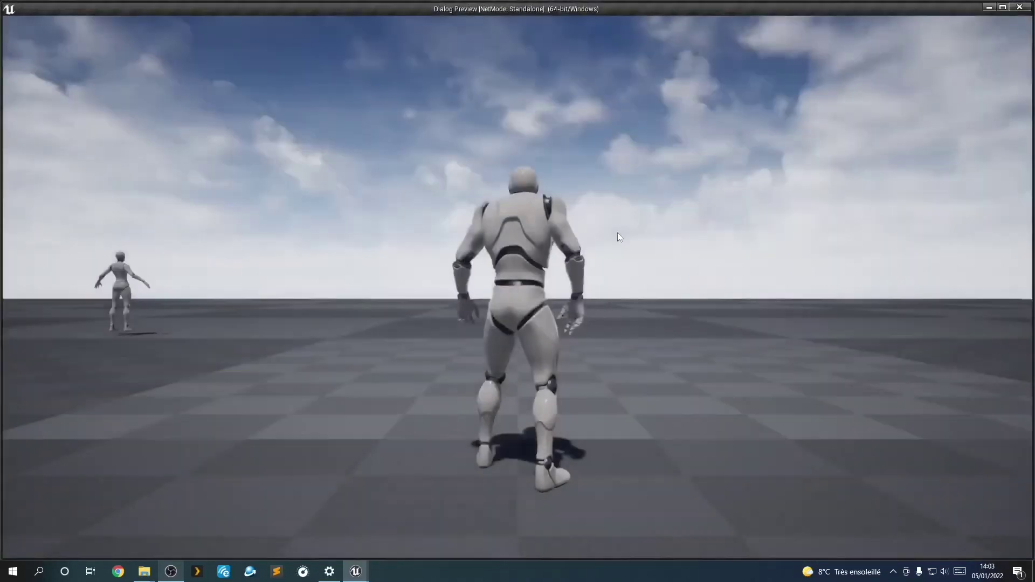
key("w")
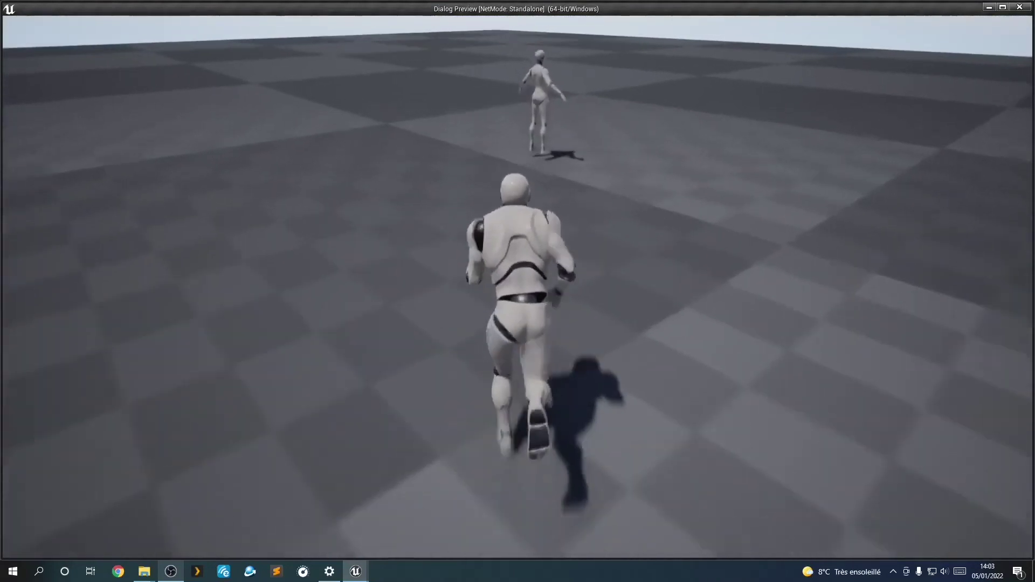
key("e")
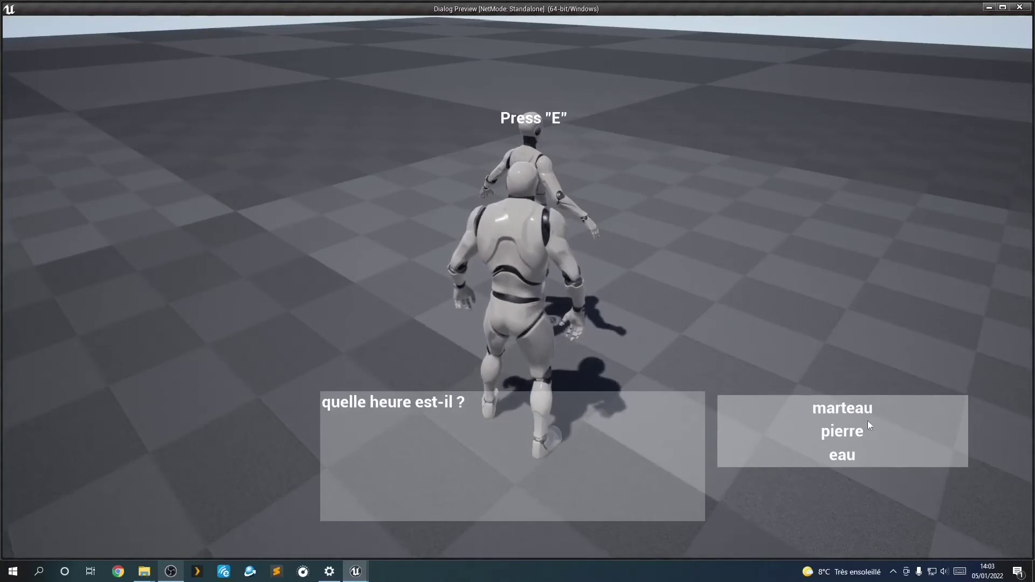
left_click(839, 410)
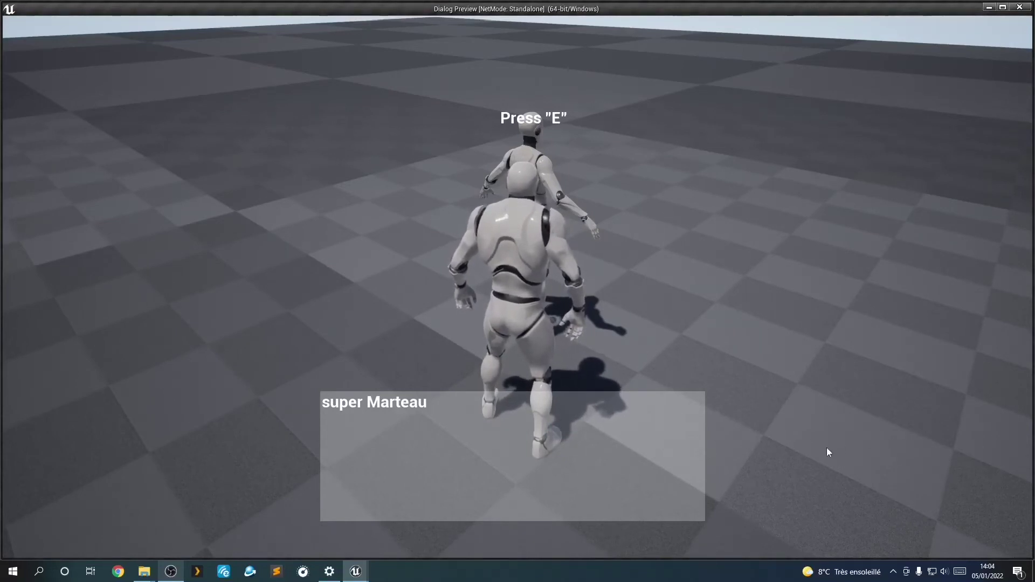
left_click(576, 389)
left_click(656, 410)
left_click(655, 410)
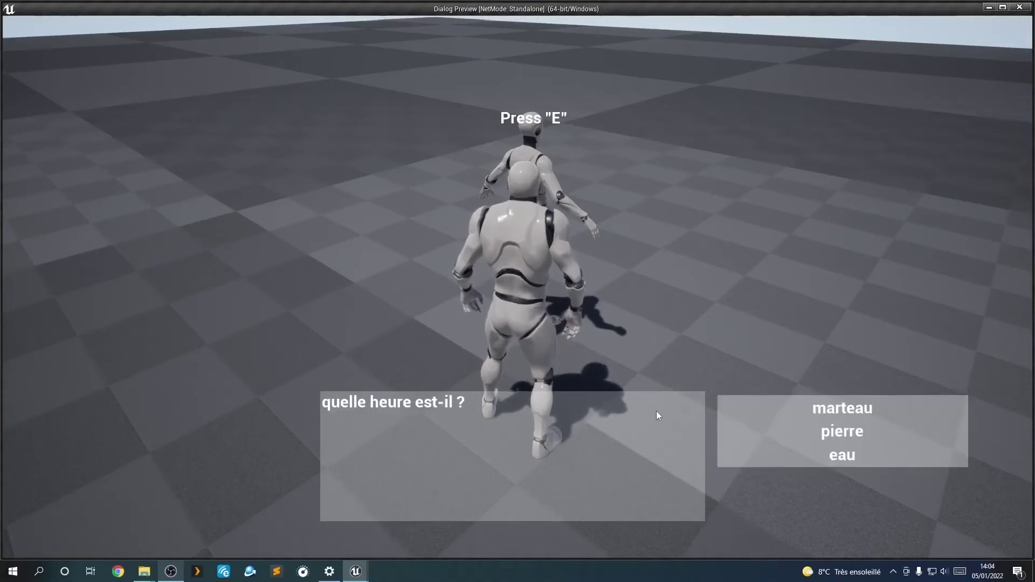
left_click(836, 412)
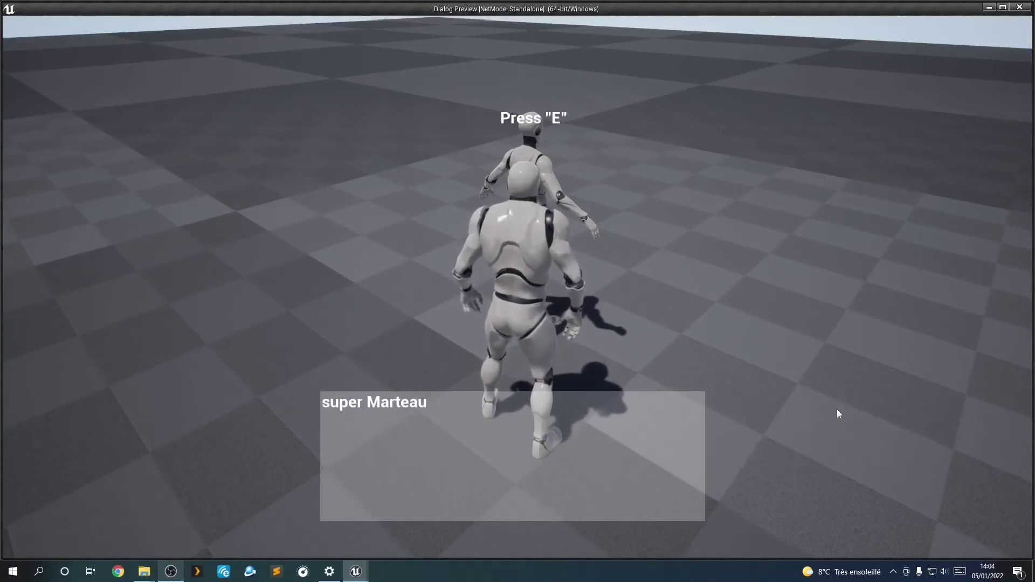
left_click(837, 413)
left_click(837, 413)
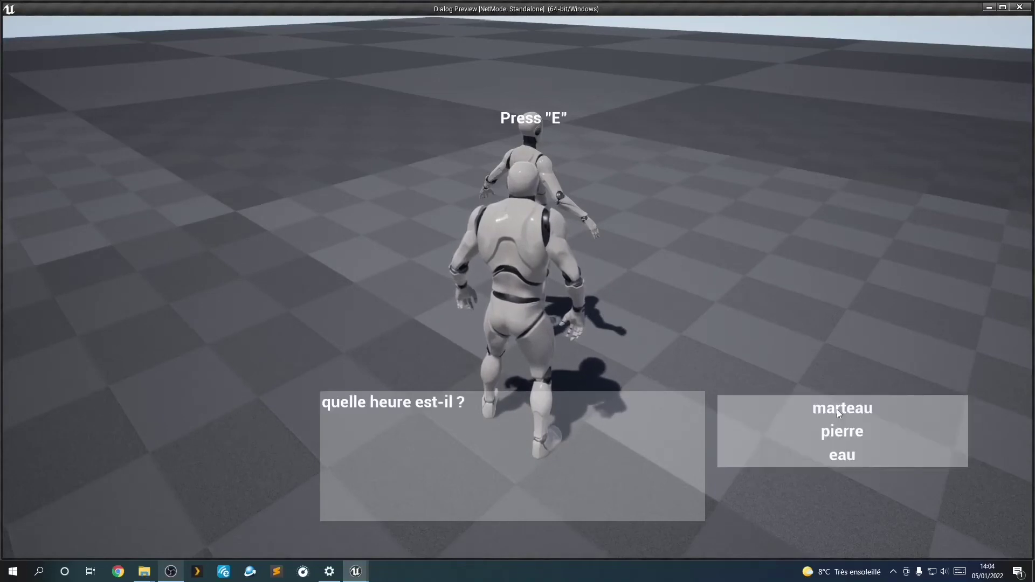
left_click(837, 413)
left_click(837, 412)
left_click(836, 410)
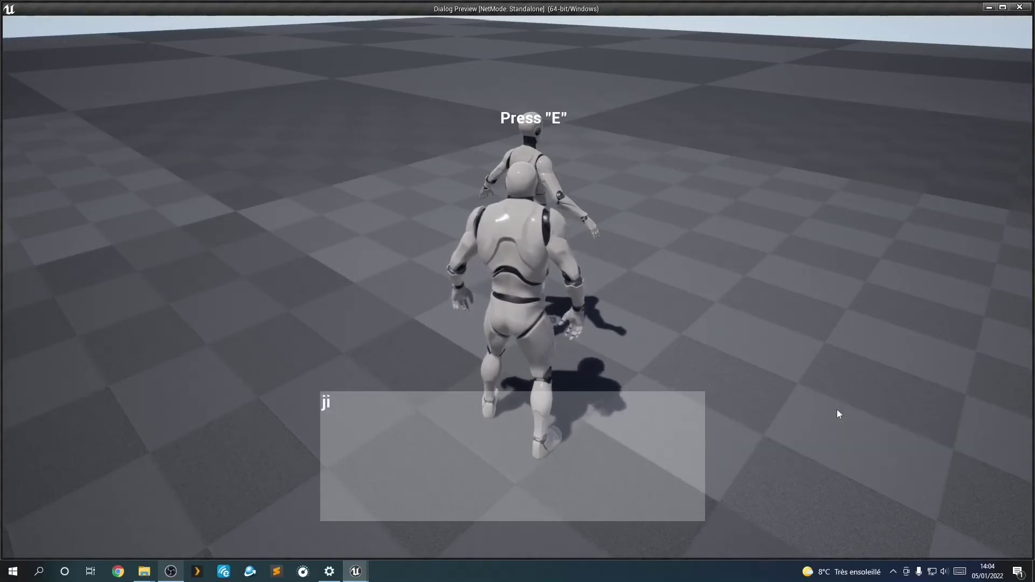
left_click(837, 410)
left_click(837, 411)
left_click(837, 410)
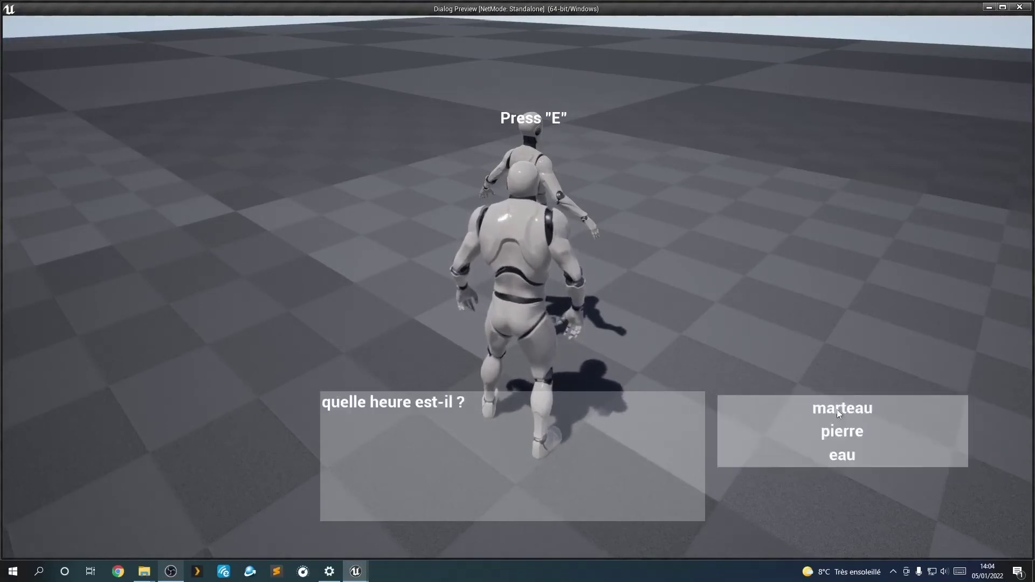
left_click(835, 435)
left_click(836, 433)
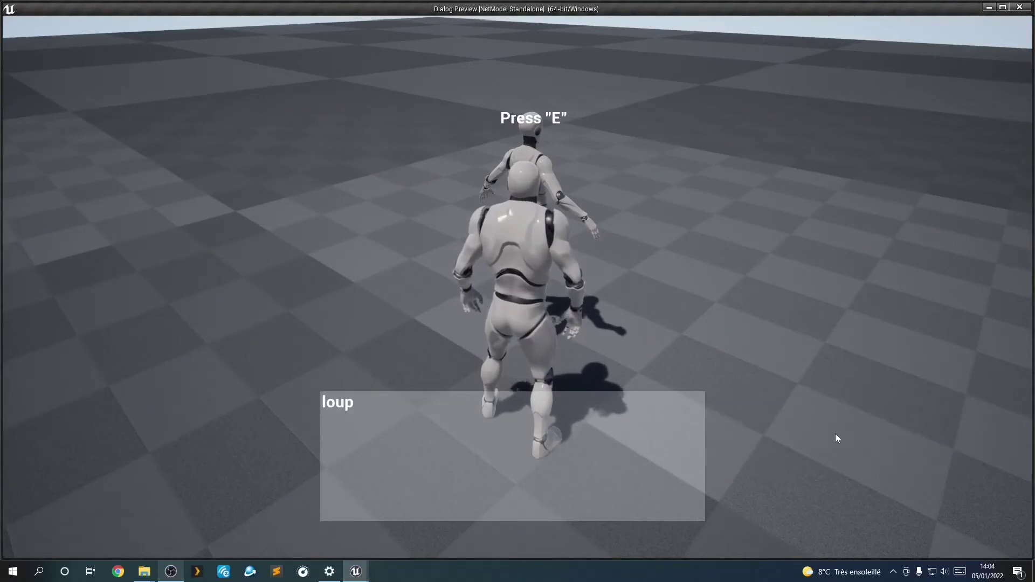
left_click(836, 433)
left_click(835, 433)
left_click(836, 433)
left_click(837, 438)
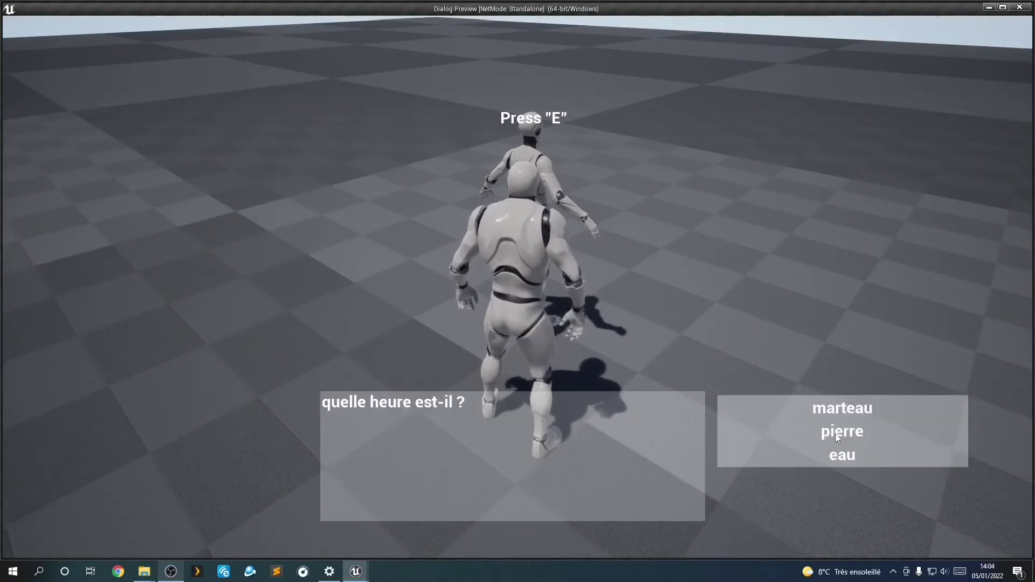
left_click(839, 454)
Close the preview and set the pierre condition's BB Reponse key to Reponse.
key("Escape")
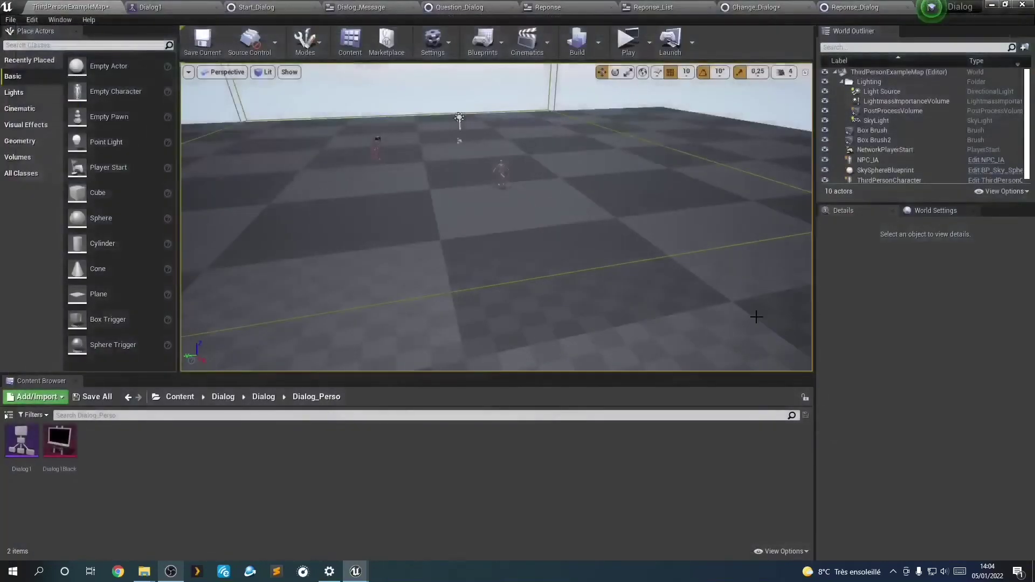
left_click(178, 7)
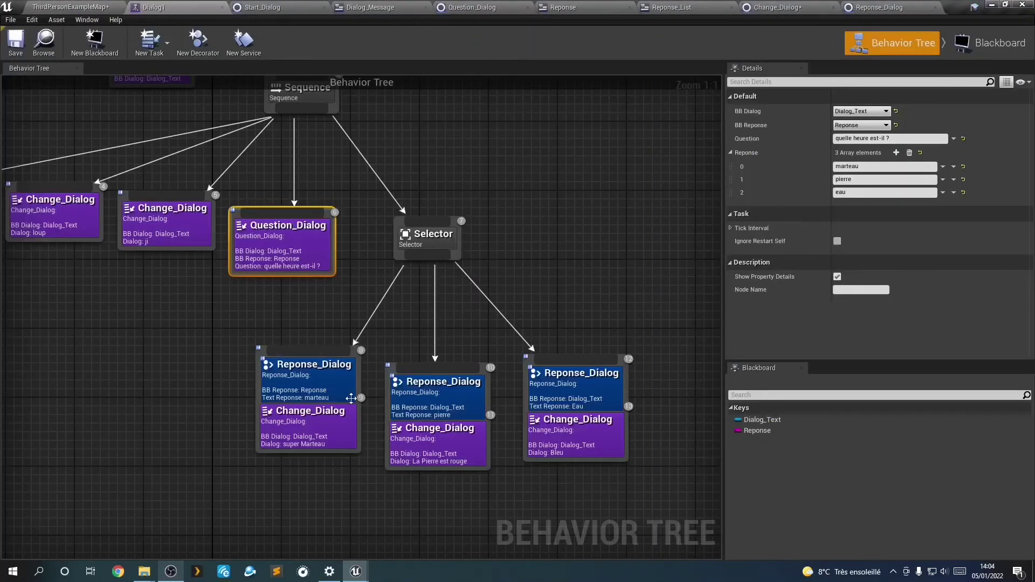
left_click(442, 378)
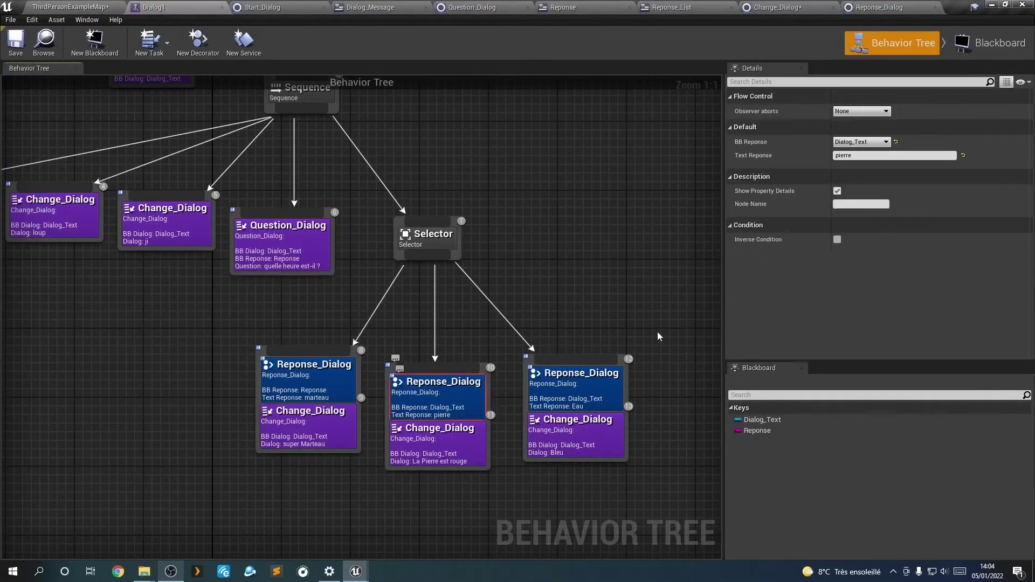
left_click(860, 142)
left_click(856, 165)
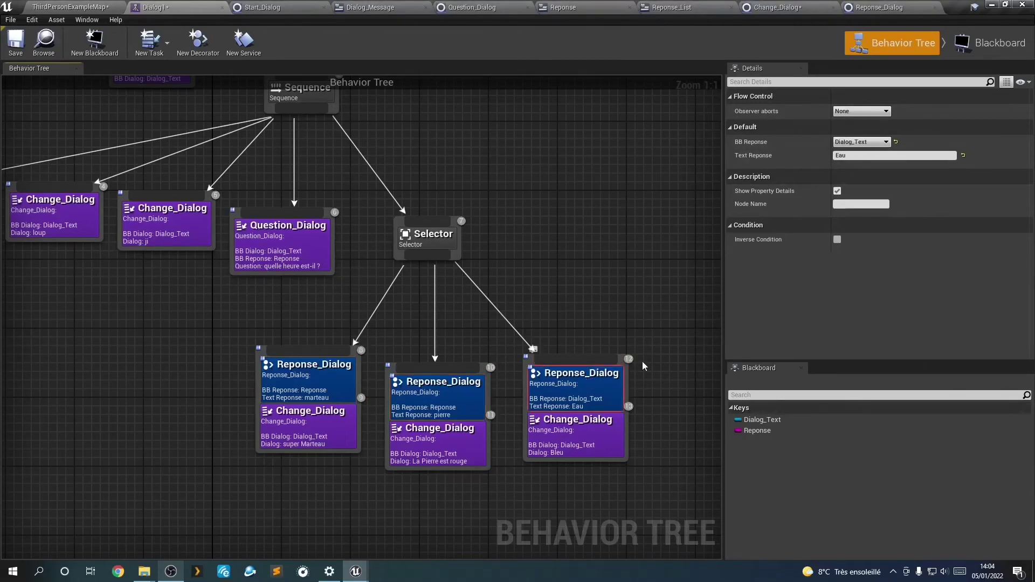
Set the eau condition's BB Reponse key to Reponse as well and save Dialog1.
left_click(860, 142)
left_click(853, 162)
left_click(11, 40)
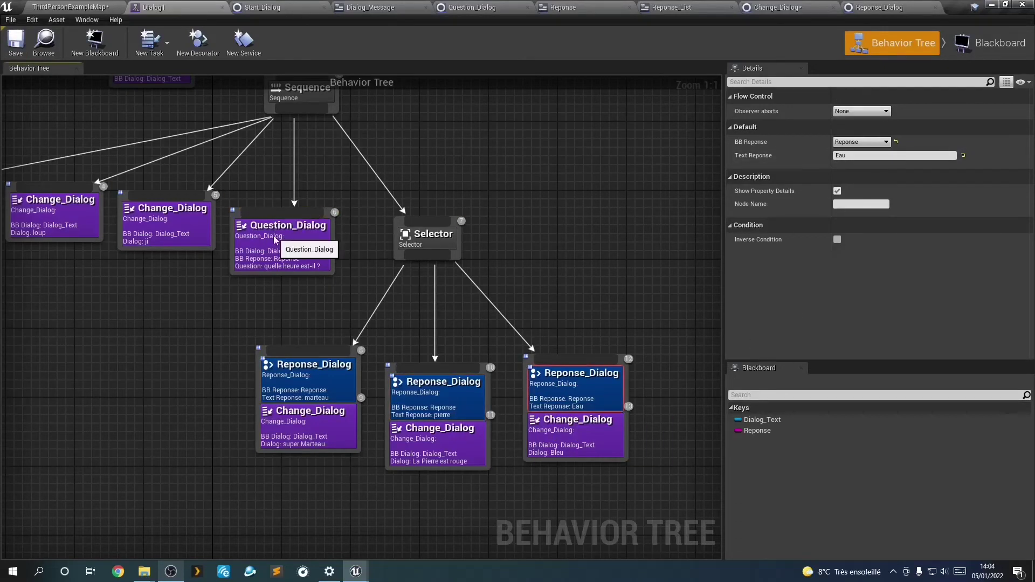
left_click(301, 249)
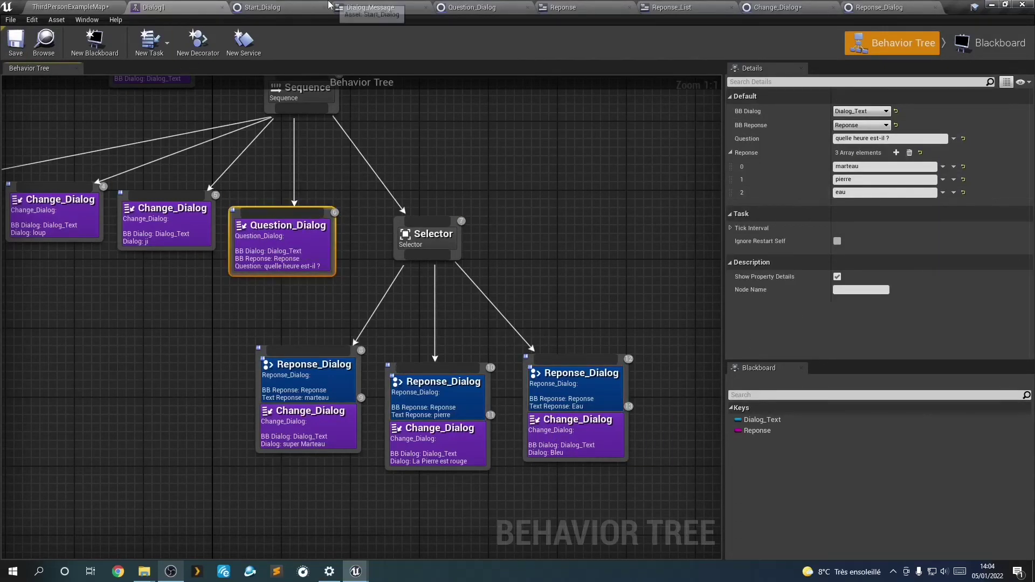
left_click(272, 7)
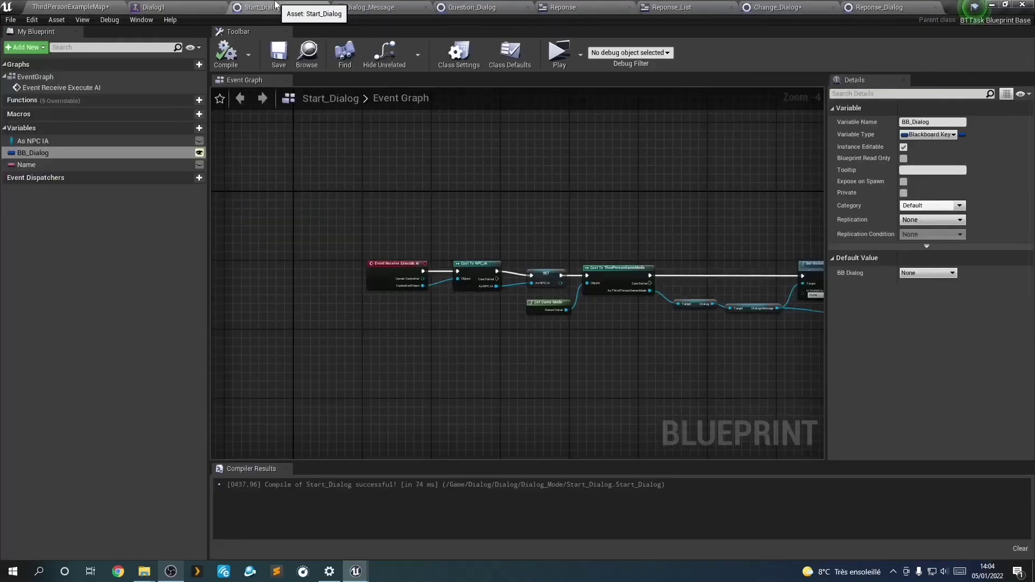
Play, talk to the NPC and answer 'pierre' to get the reply 'La Pierre est rouge'.
left_click(559, 53)
key("w")
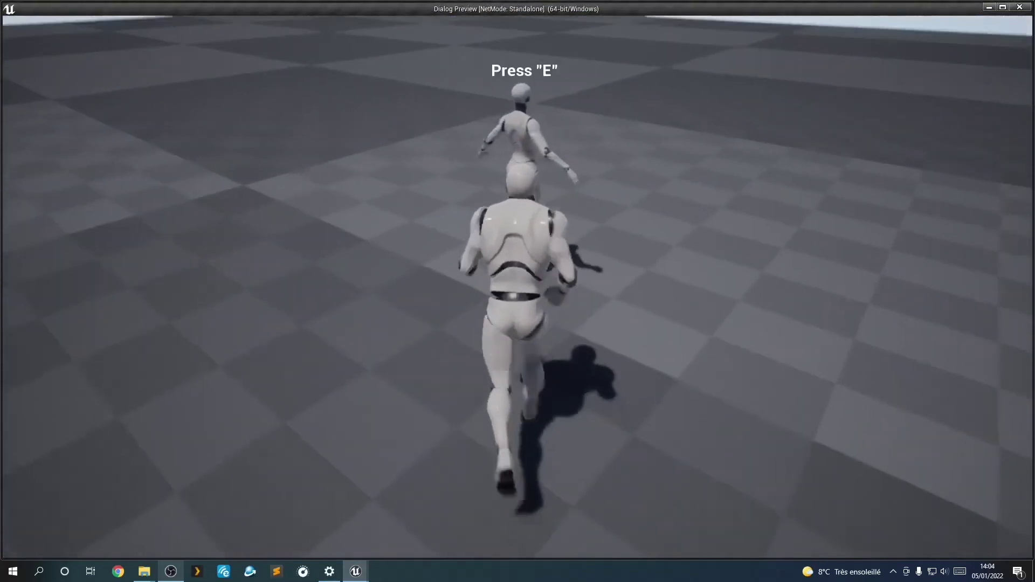
key("e")
left_click(490, 429)
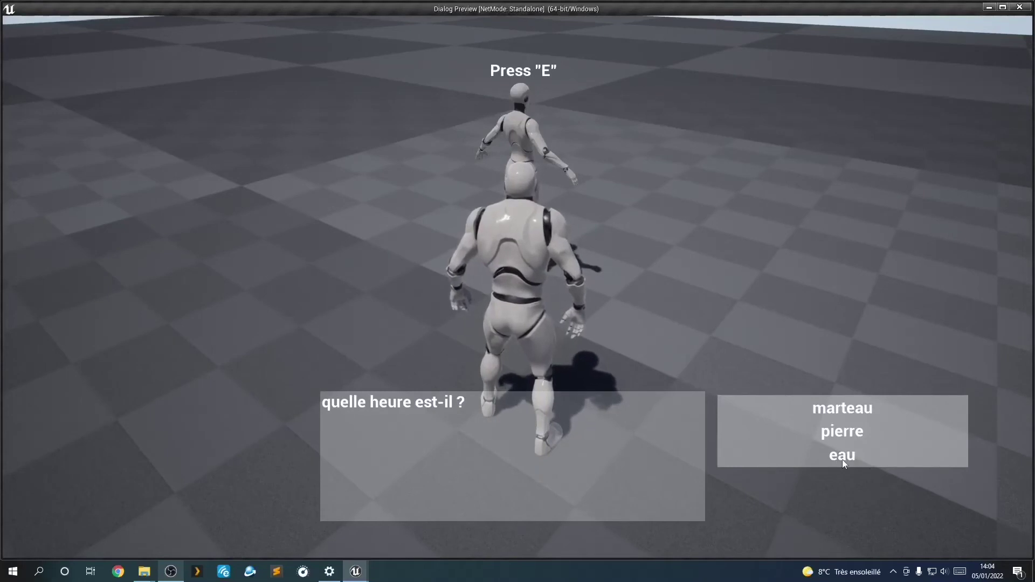
left_click(842, 459)
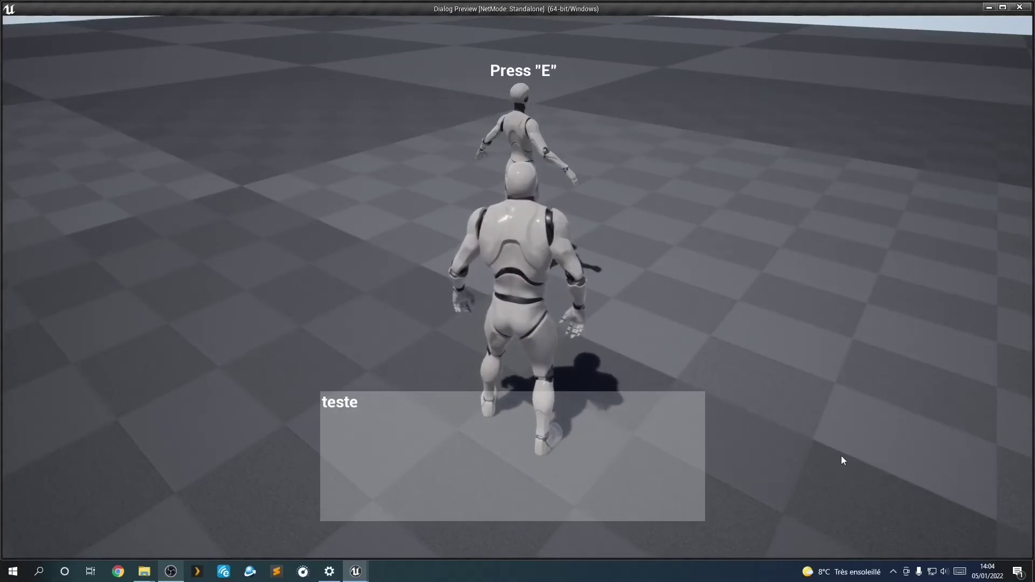
left_click(842, 459)
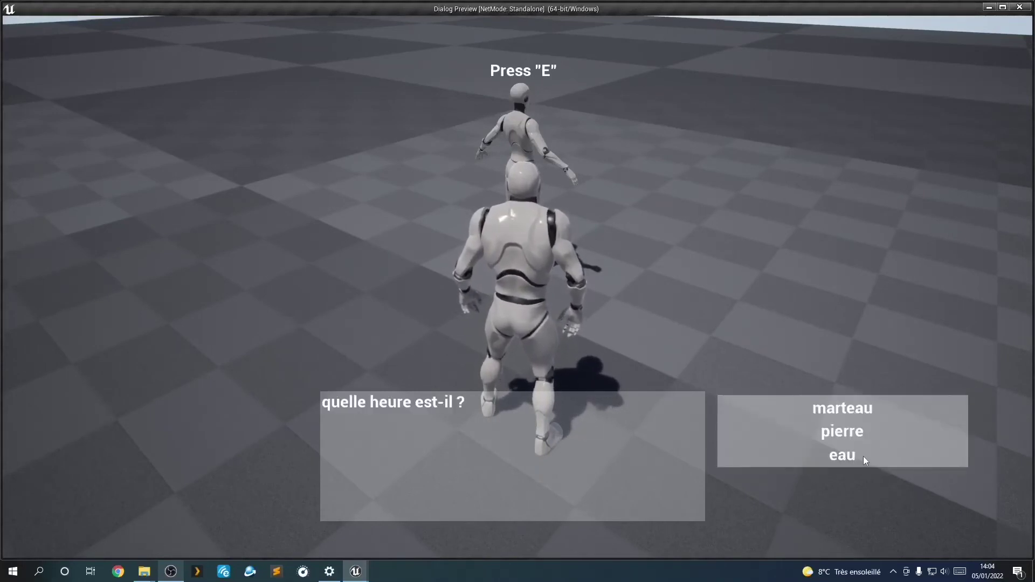
left_click(860, 455)
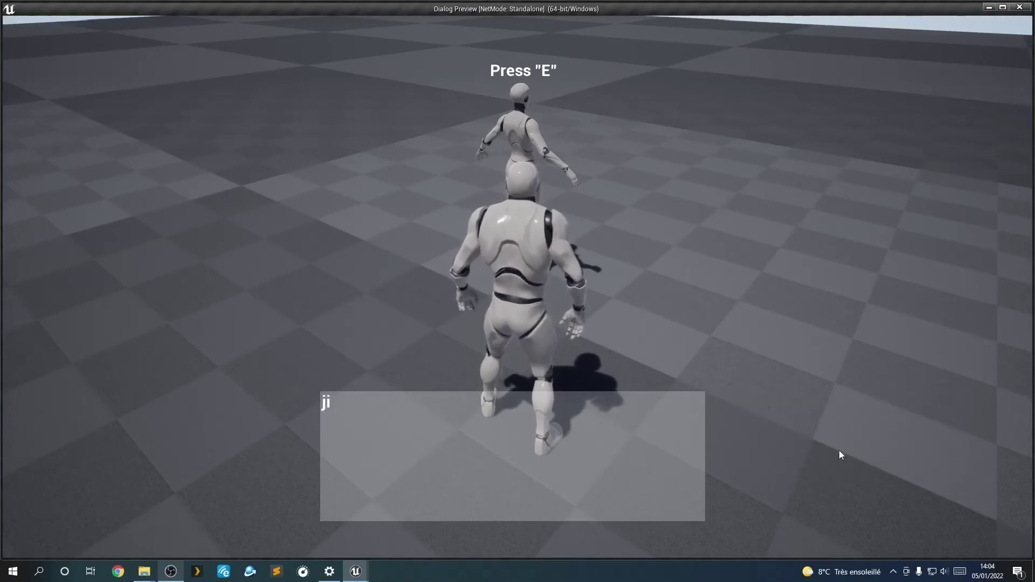
left_click(839, 432)
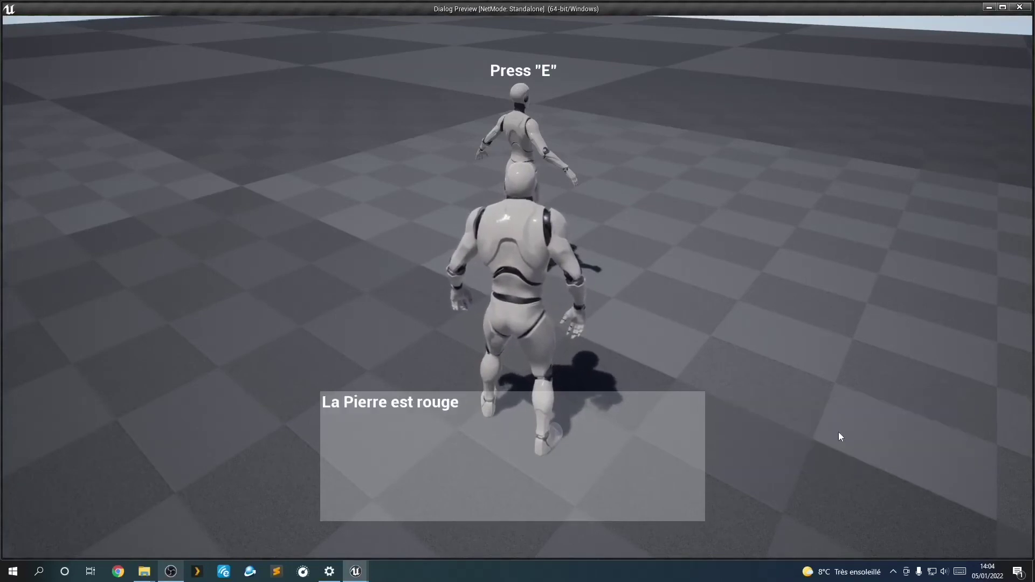
key("Escape")
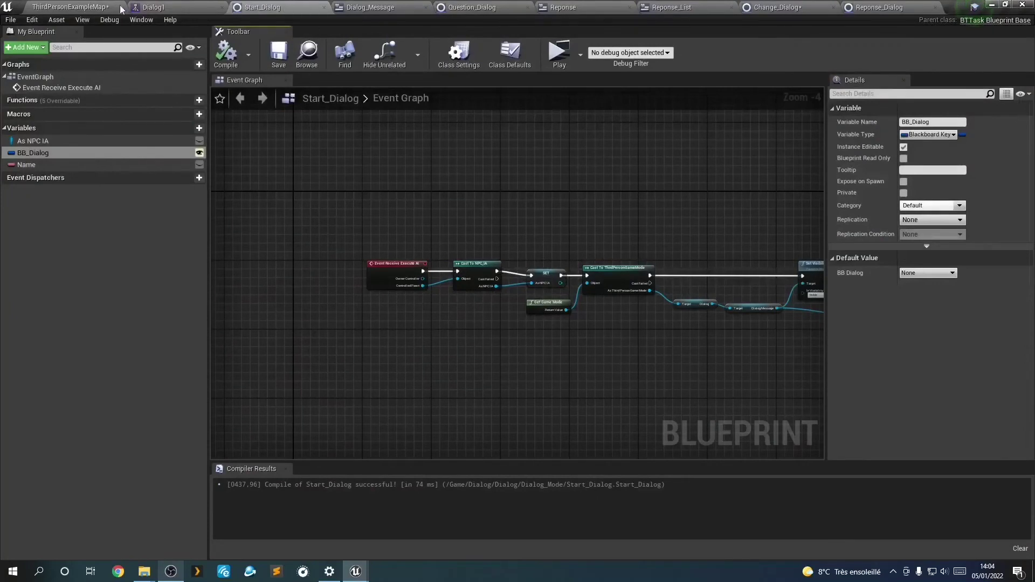
Change the eau condition's Text Reponse from 'Eau' to 'eau' and start Play again.
left_click(142, 8)
left_click(576, 368)
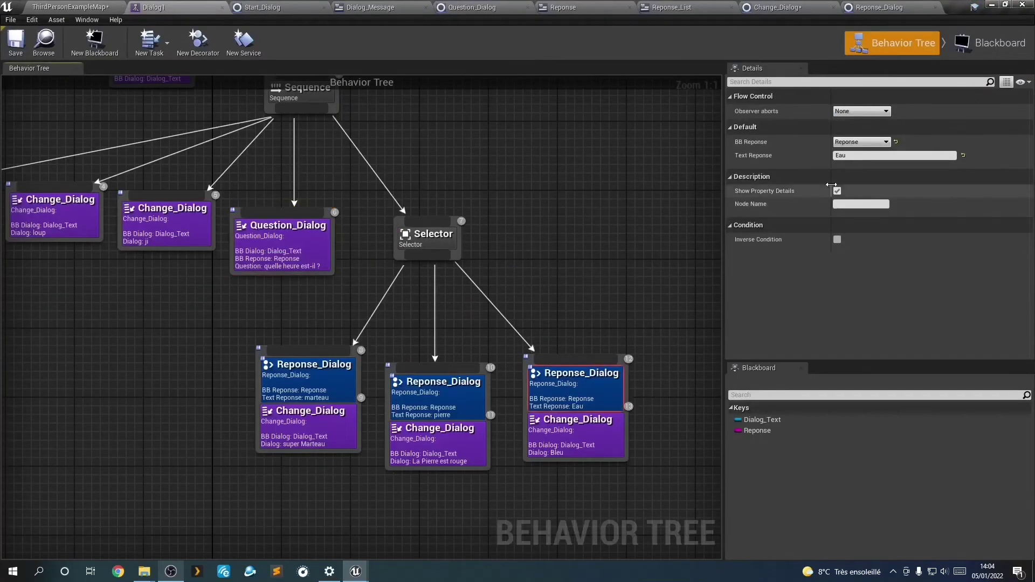
key("BackSpace")
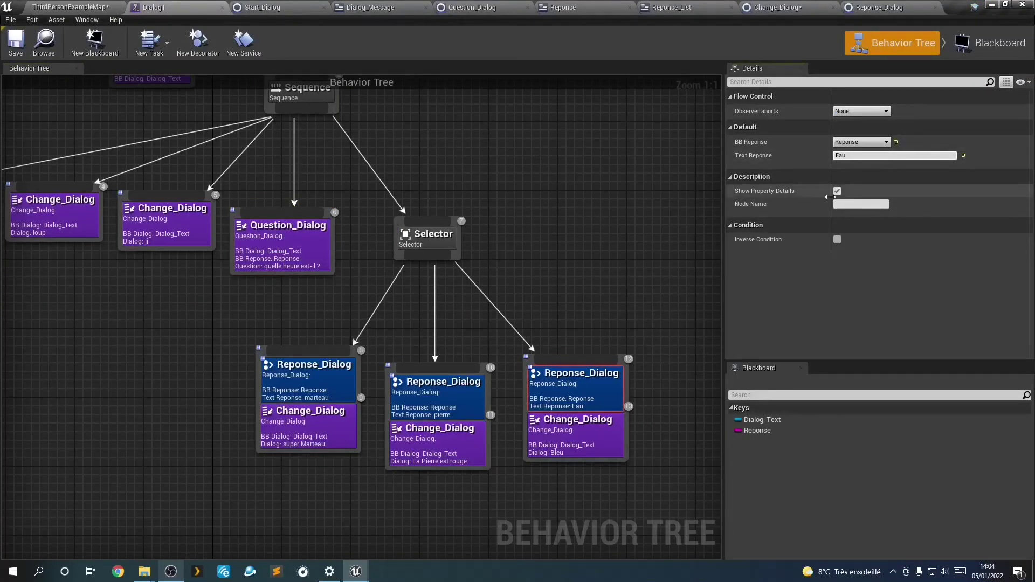
type("e")
left_click(367, 130)
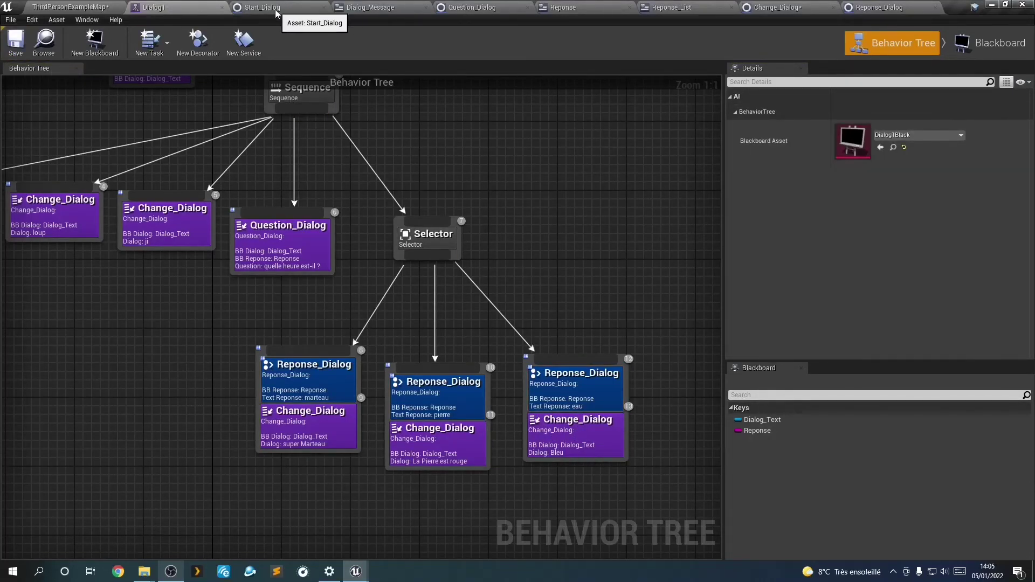
left_click(258, 7)
left_click(557, 45)
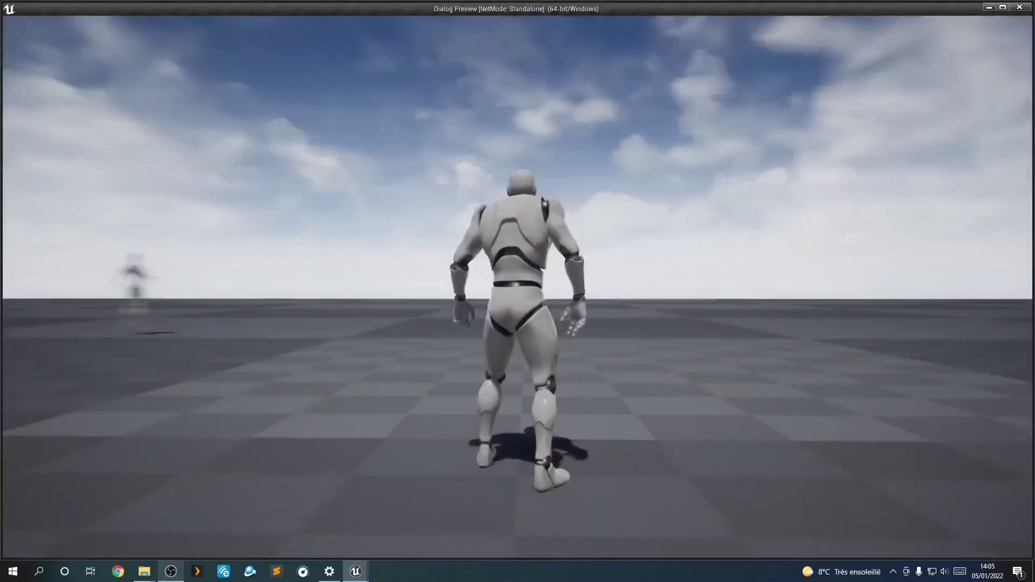
Walk to the NPC, click through to the time question and answer 'eau' to see 'Bleu'.
key("w")
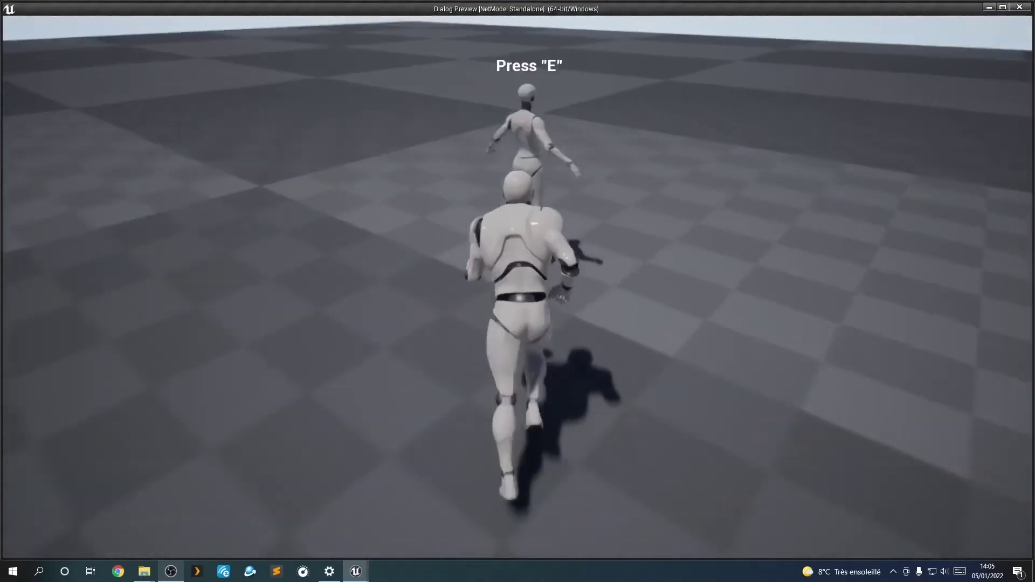
key("e")
left_click(440, 451)
left_click(562, 455)
left_click(563, 457)
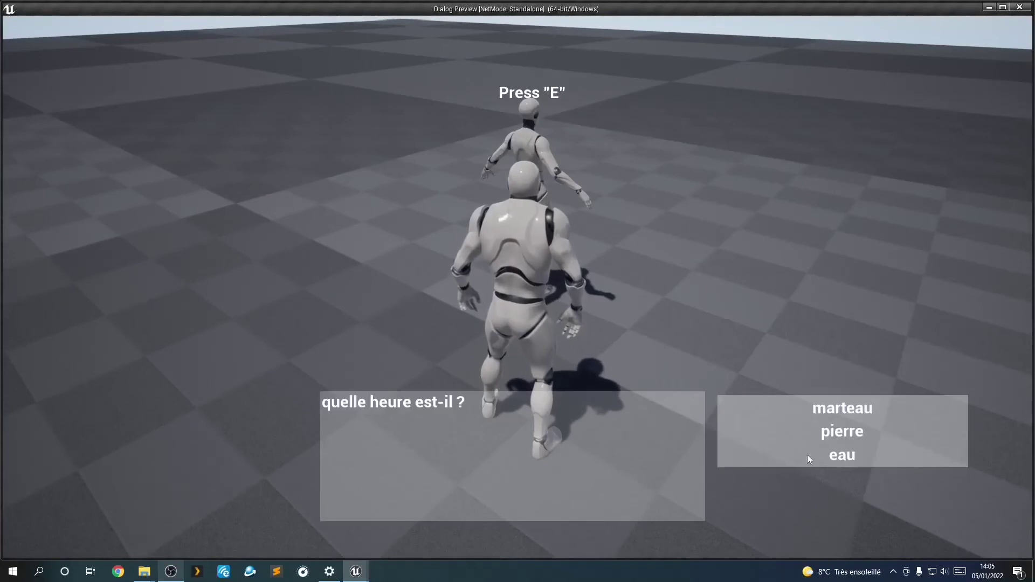
left_click(845, 456)
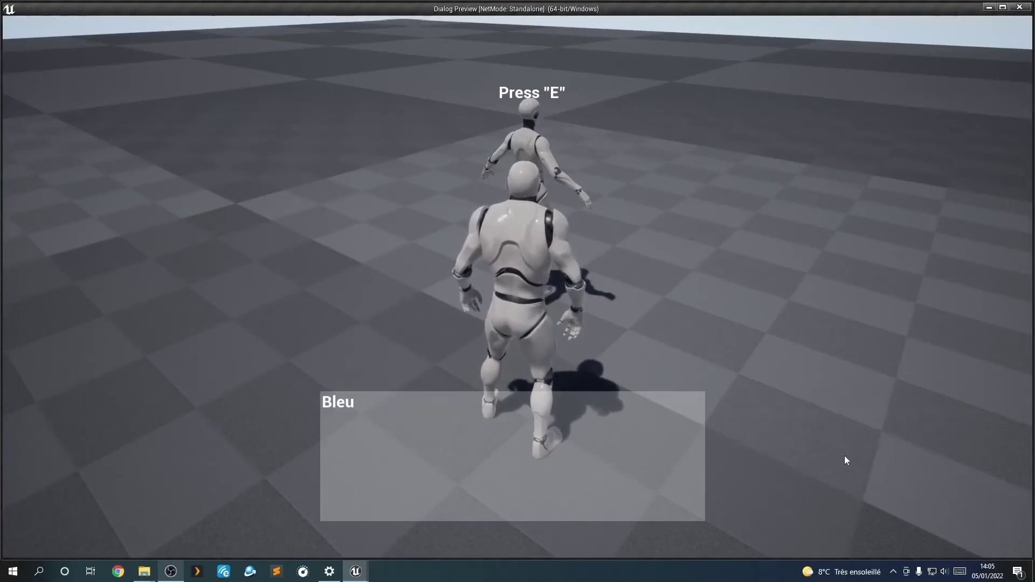
key("Escape")
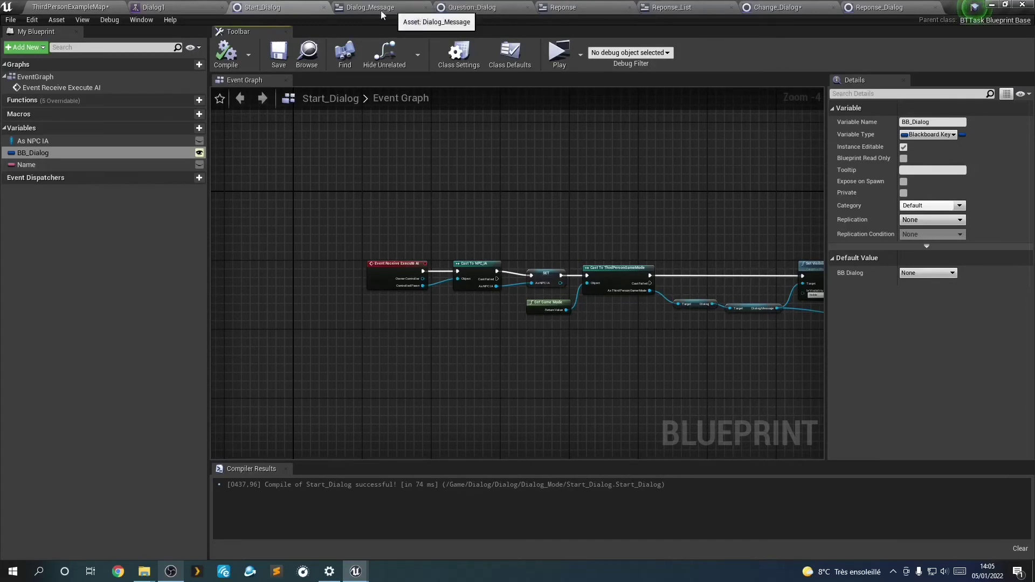
Review the Question_Dialog Event Graph's ReponseChoix chain that stores the answer in BB Reponse.
left_click(464, 10)
right_click_drag(377, 302, 358, 219)
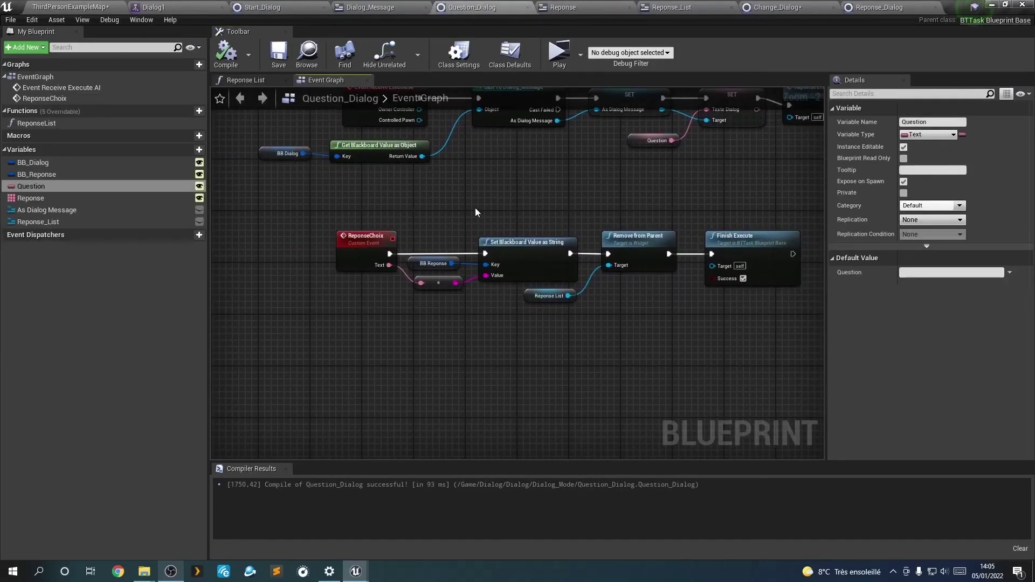
right_click_drag(476, 212, 285, 273)
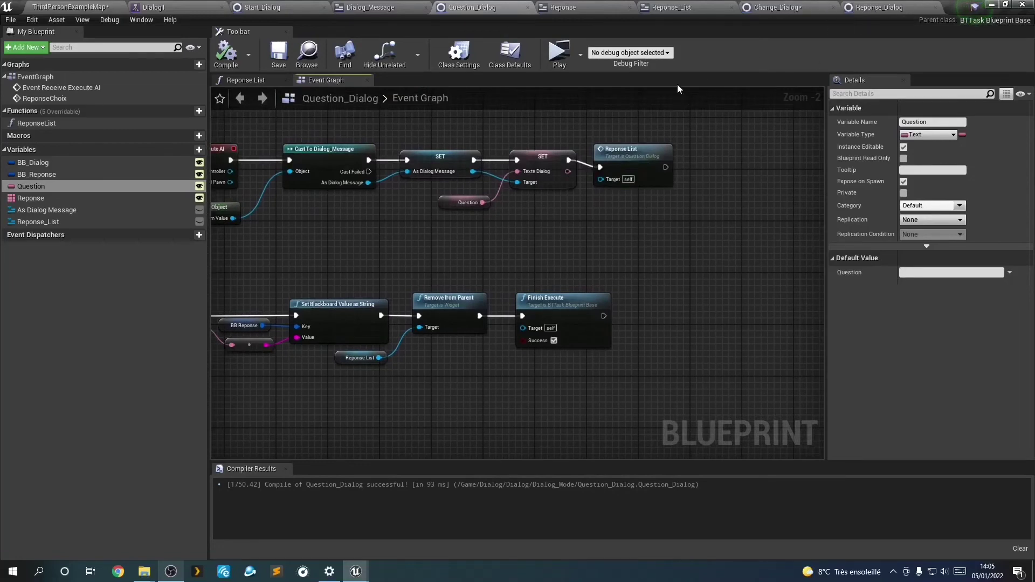
right_click_drag(227, 339, 434, 245)
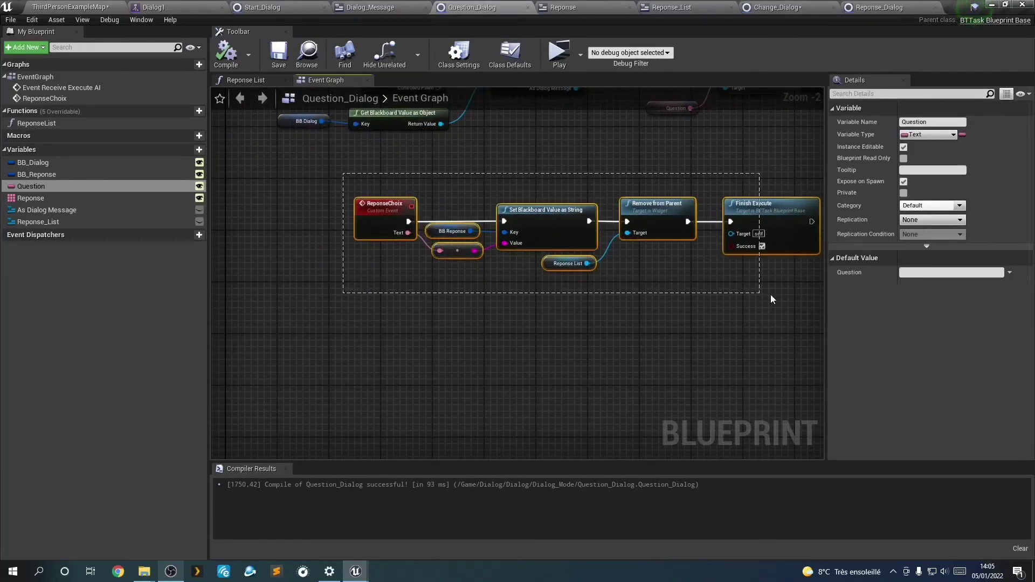
left_click_drag(426, 229, 770, 294)
left_click(351, 182)
left_click_drag(346, 173, 464, 257)
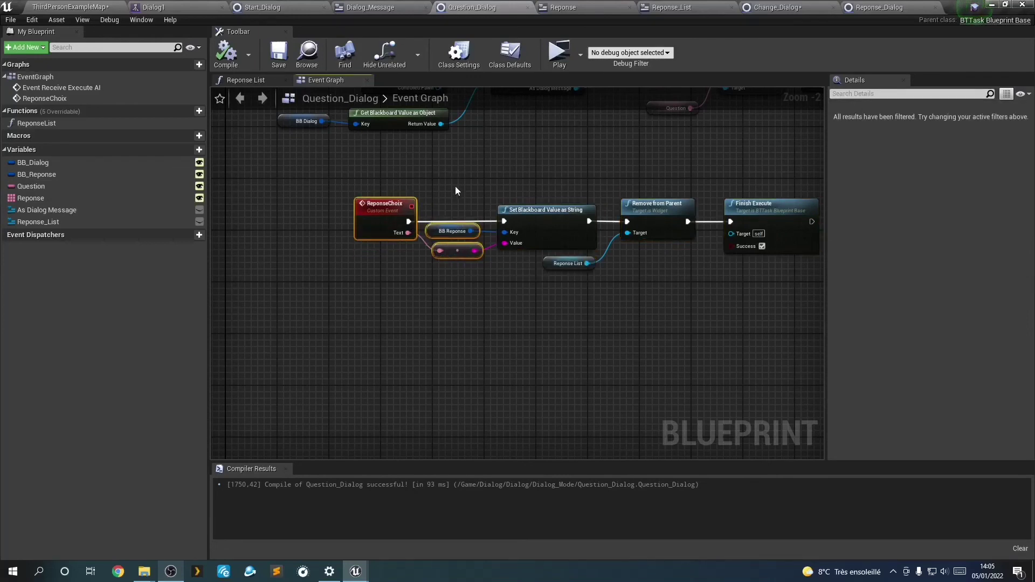
left_click(456, 232)
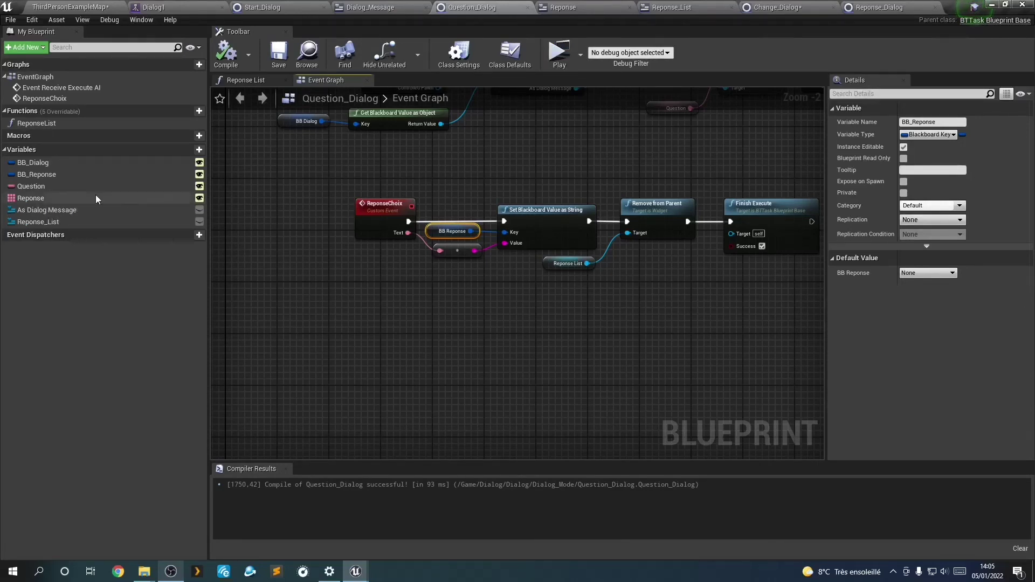
right_click_drag(520, 282, 339, 440)
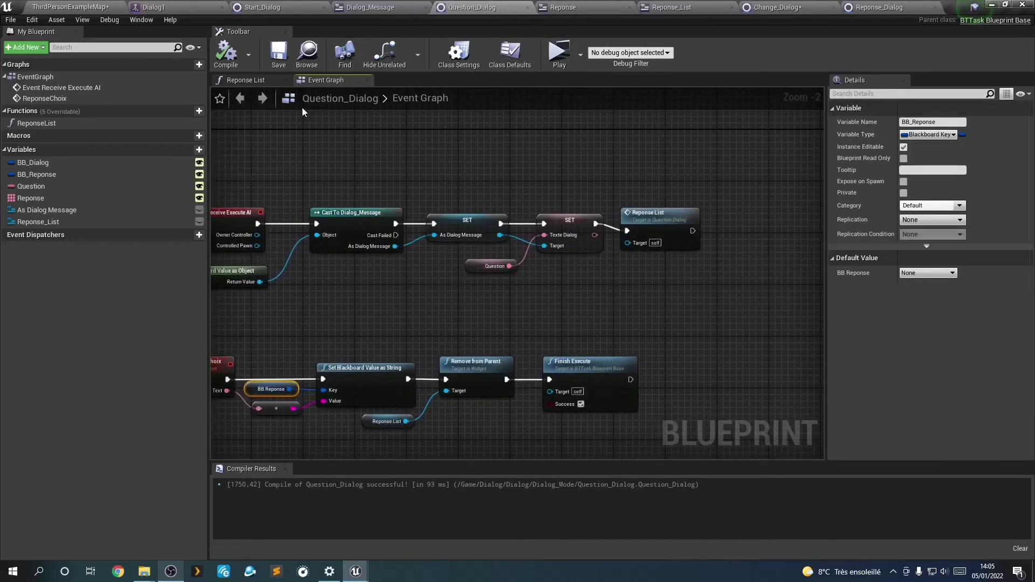
Check the Reponse List For Each Loop and the Set Blackboard Value as String node.
left_click(267, 82)
right_click_drag(427, 215, 624, 323)
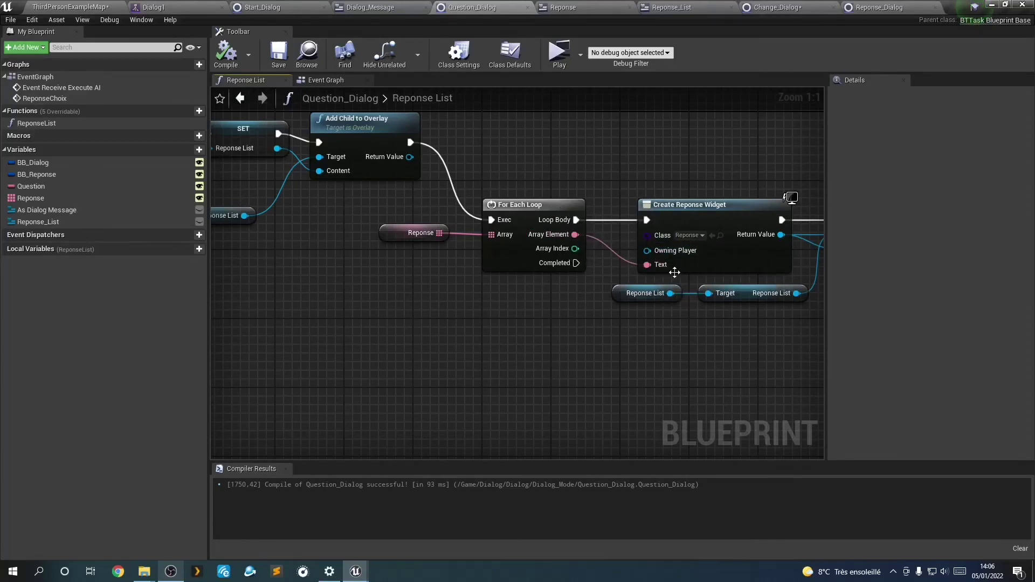
left_click(342, 80)
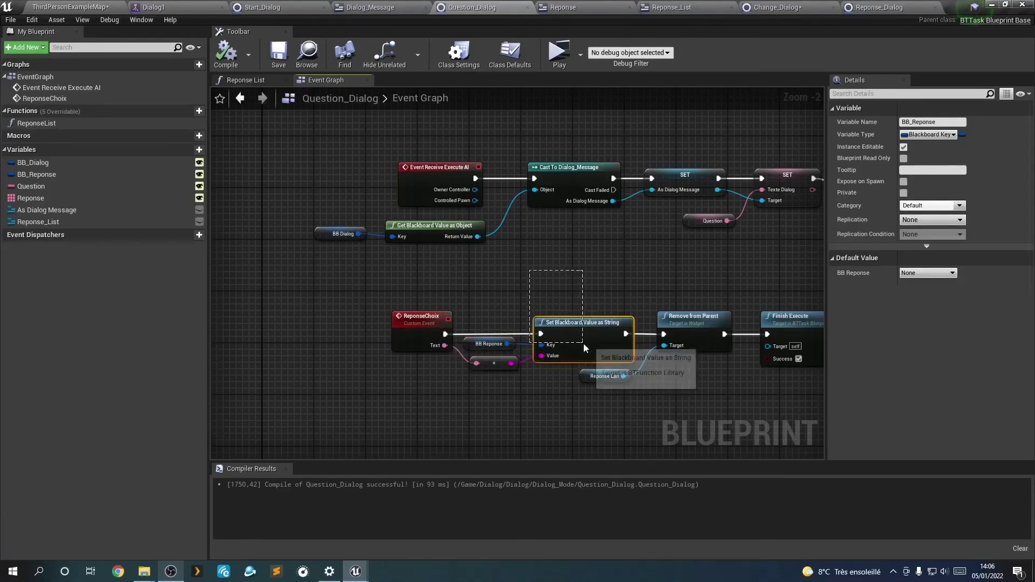
left_click(584, 345)
right_click_drag(674, 355, 607, 384)
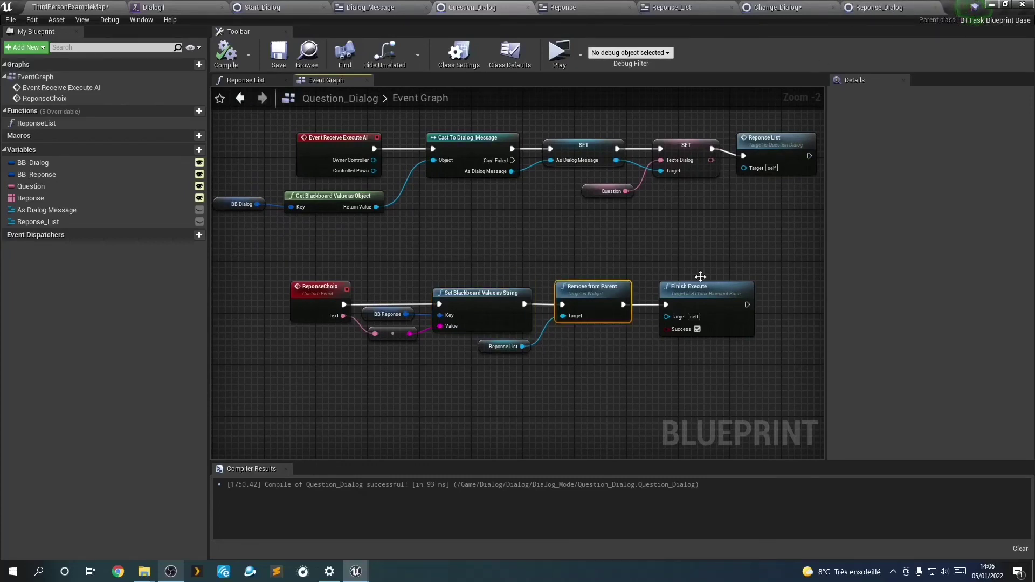
Inspect Reponse_Dialog's BB Reponse versus Text_Reponse comparison, tidying those two nodes.
left_click(883, 7)
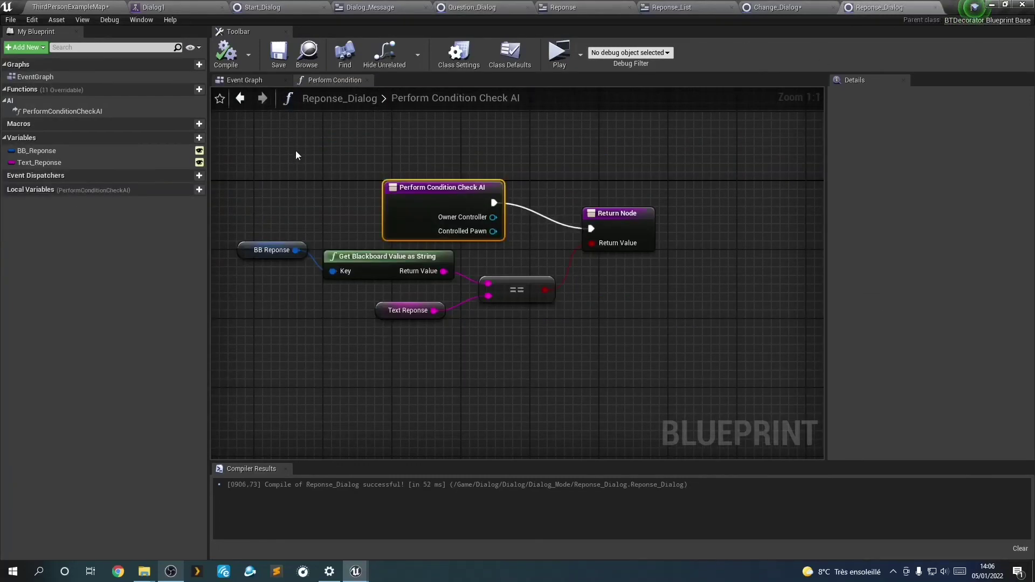
left_click_drag(263, 157, 623, 315)
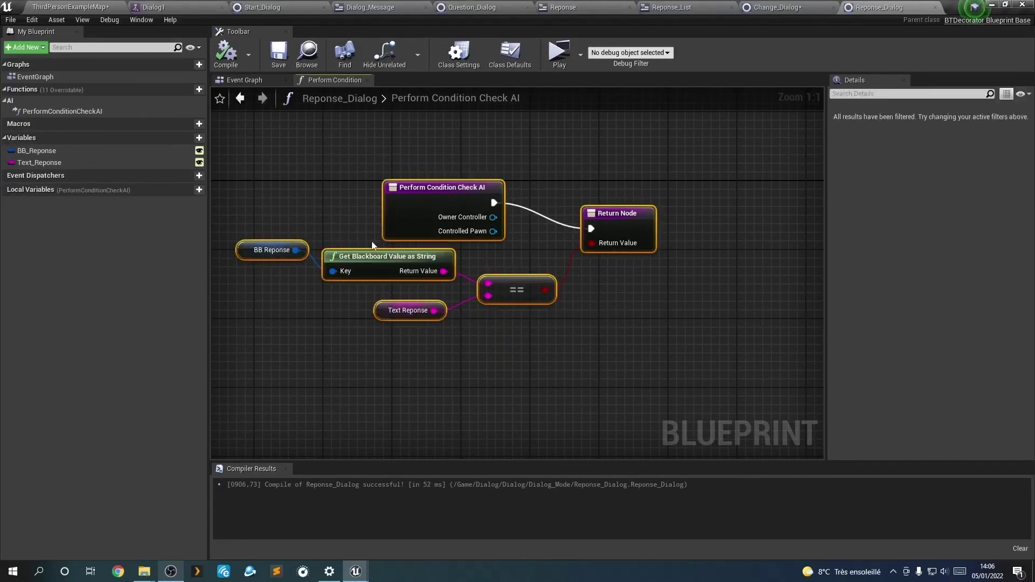
left_click(254, 250)
left_click_drag(245, 256, 244, 274)
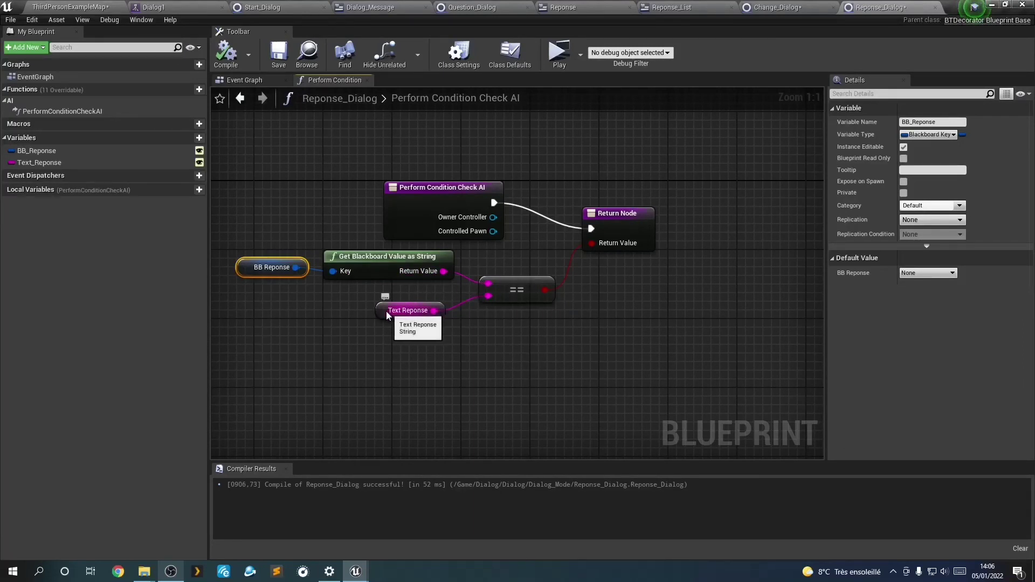
left_click_drag(386, 315, 395, 313)
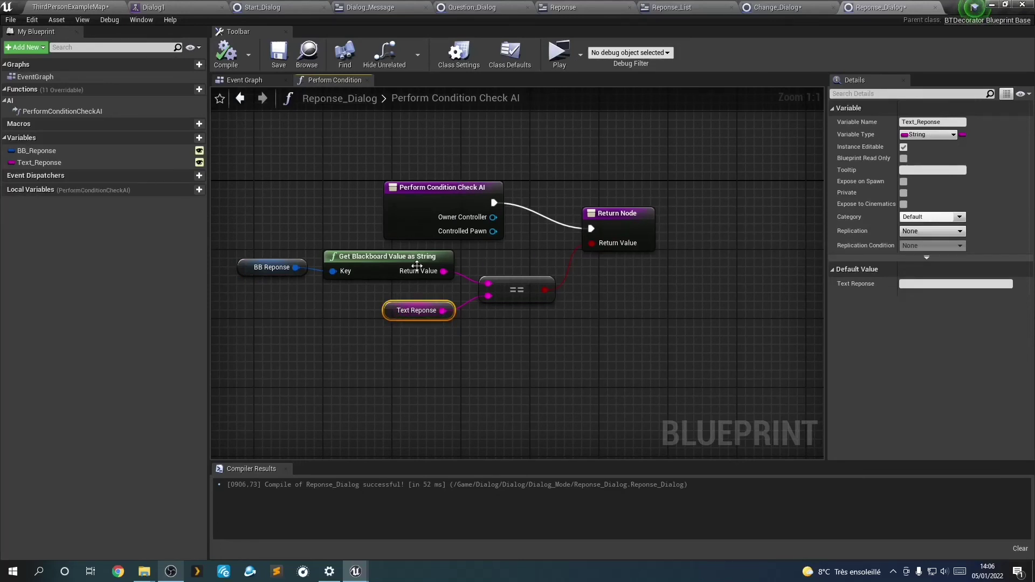
left_click(37, 162)
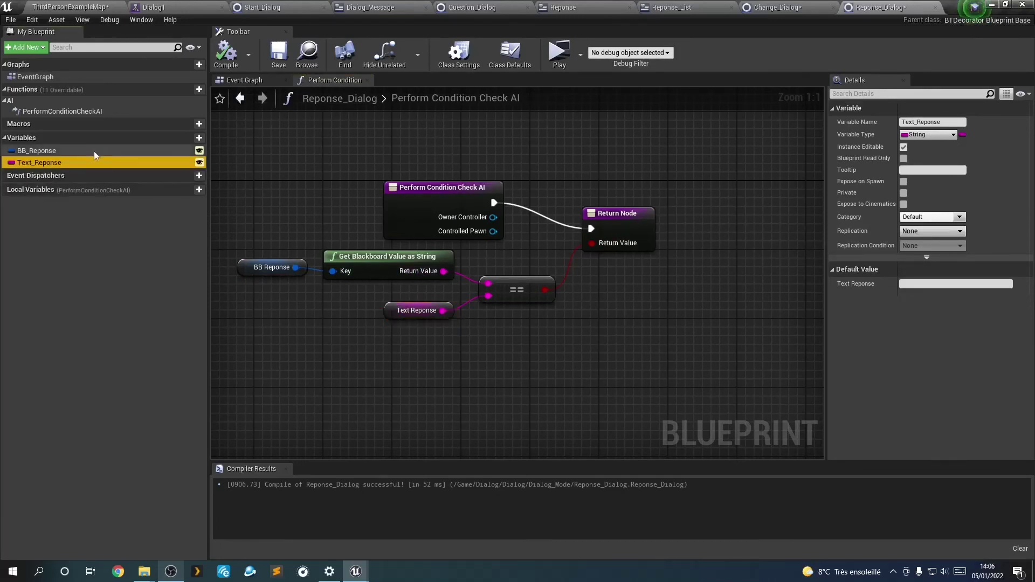
left_click(210, 10)
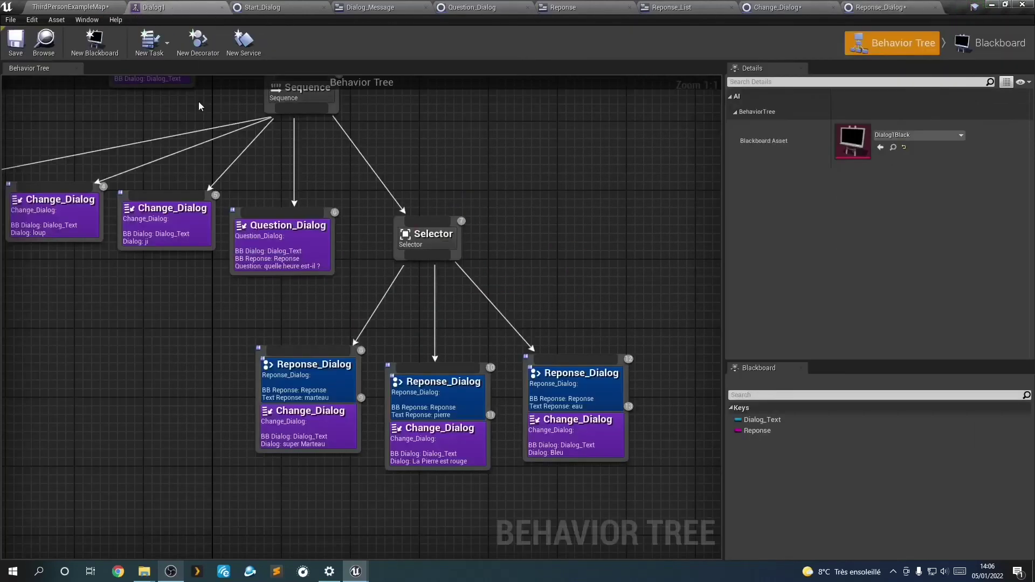
Inspect the Question_Dialog task's answer options and the marteau condition in Dialog1.
left_click(279, 235)
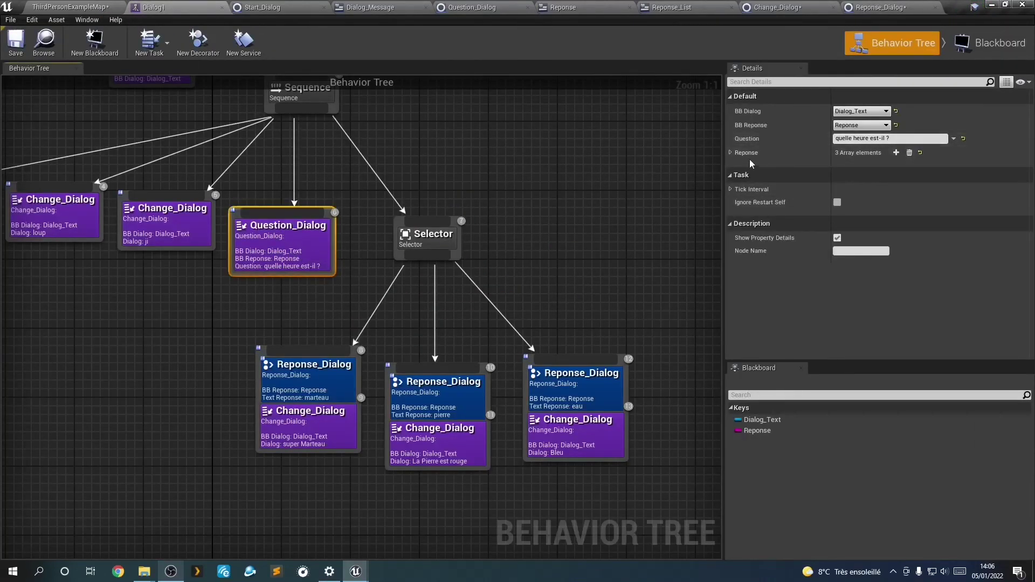
left_click(731, 153)
left_click(323, 390)
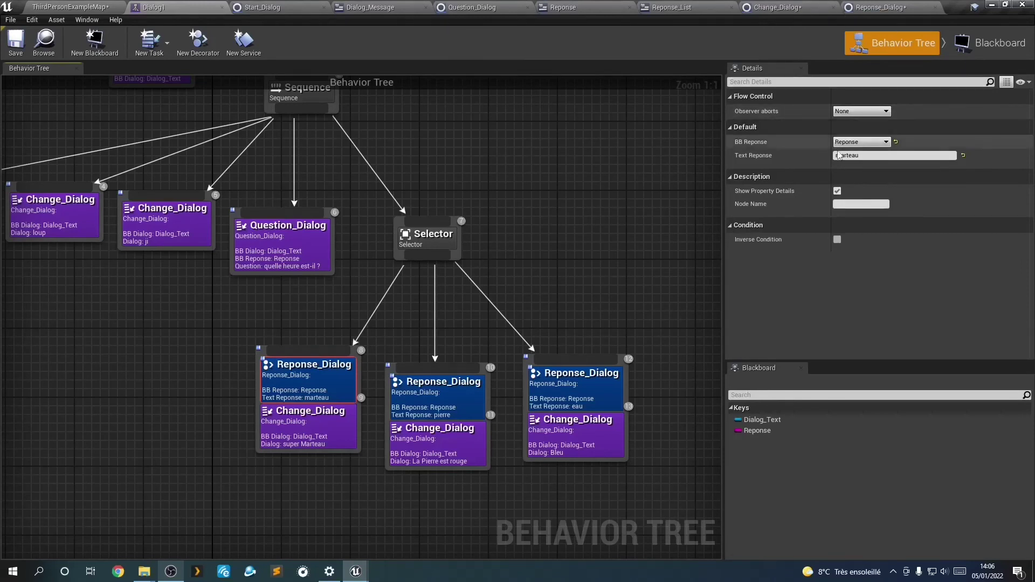
Cross-check the Change_Dialog and Reponse_Dialog blueprints against the Dialog1 tree.
left_click(776, 7)
left_click(881, 7)
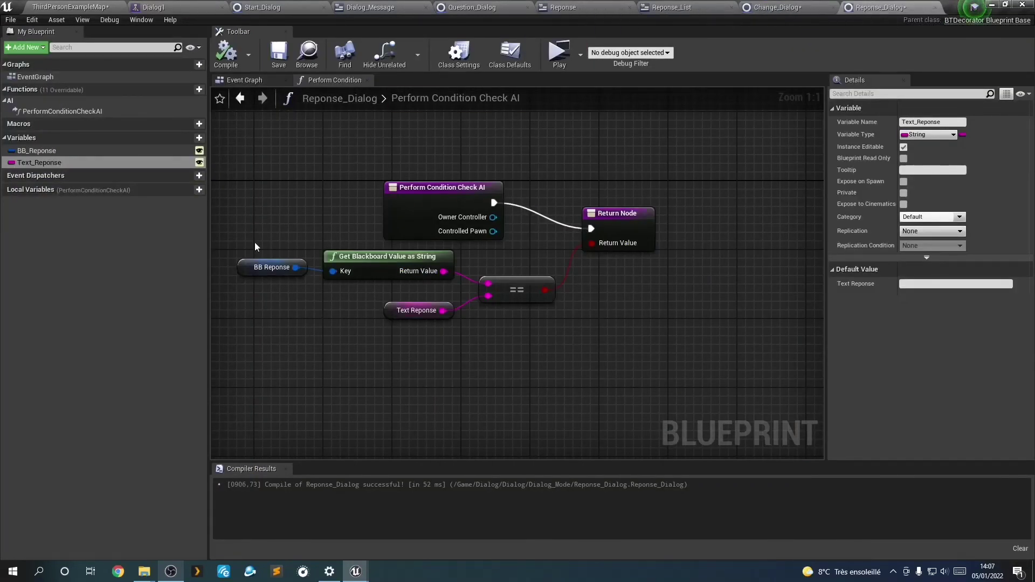
left_click(272, 267)
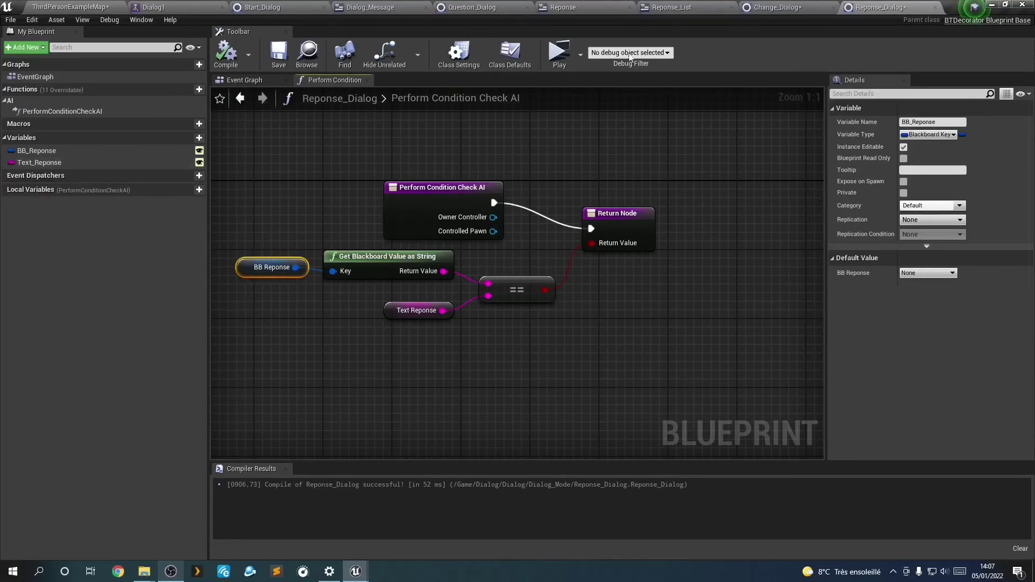
left_click(776, 7)
left_click(213, 7)
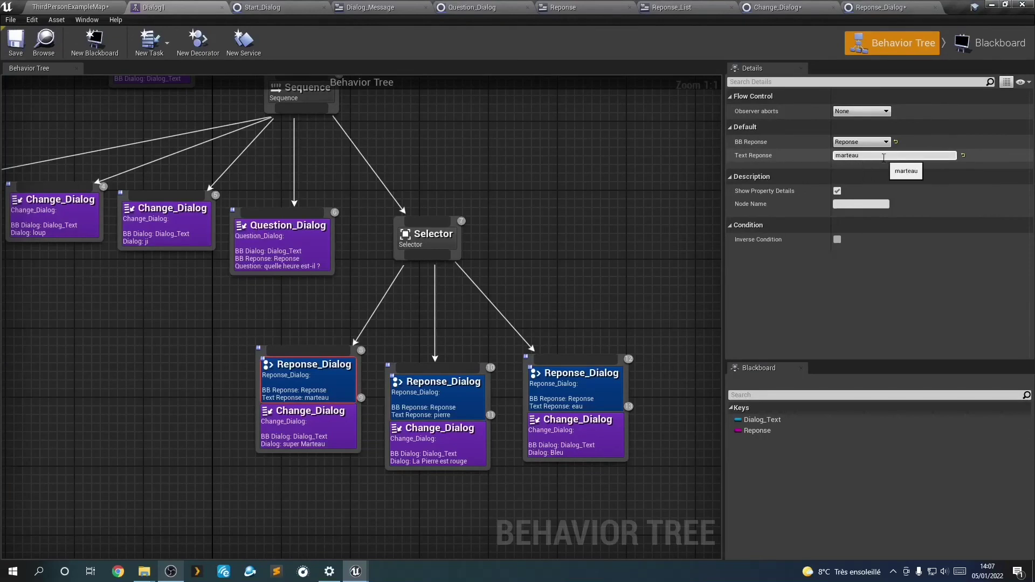
left_click(901, 6)
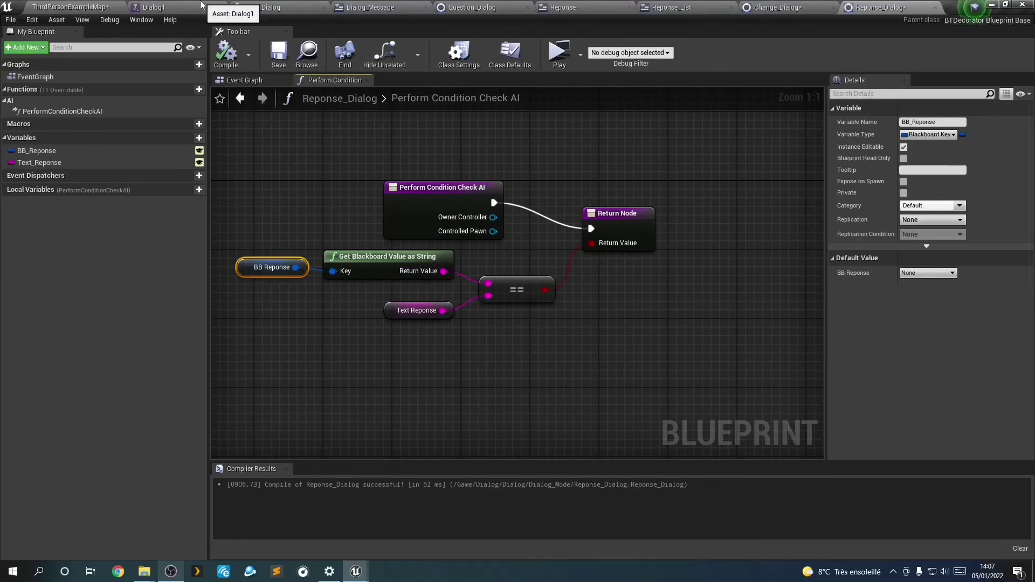
left_click(216, 7)
Move the pierre and eau branches right and the marteau branch down-left.
left_click_drag(318, 431, 310, 431)
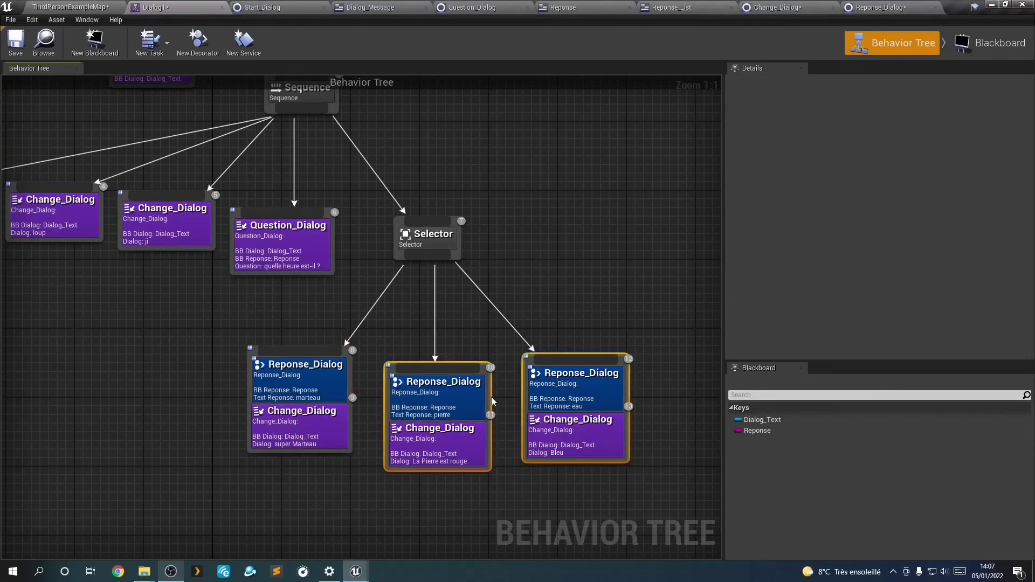
mouse_move(442, 384)
left_mouse_down()
mouse_move(483, 399)
mouse_move(430, 381)
mouse_move(539, 380)
left_mouse_up()
left_click_drag(475, 461, 586, 461)
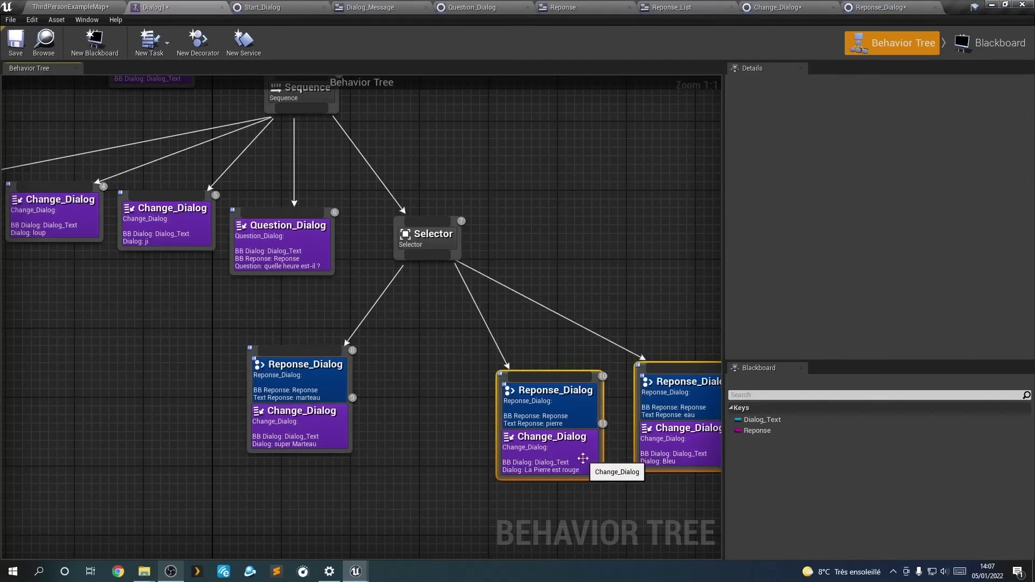
mouse_move(451, 457)
right_mouse_down()
mouse_move(420, 362)
mouse_move(432, 338)
right_mouse_up()
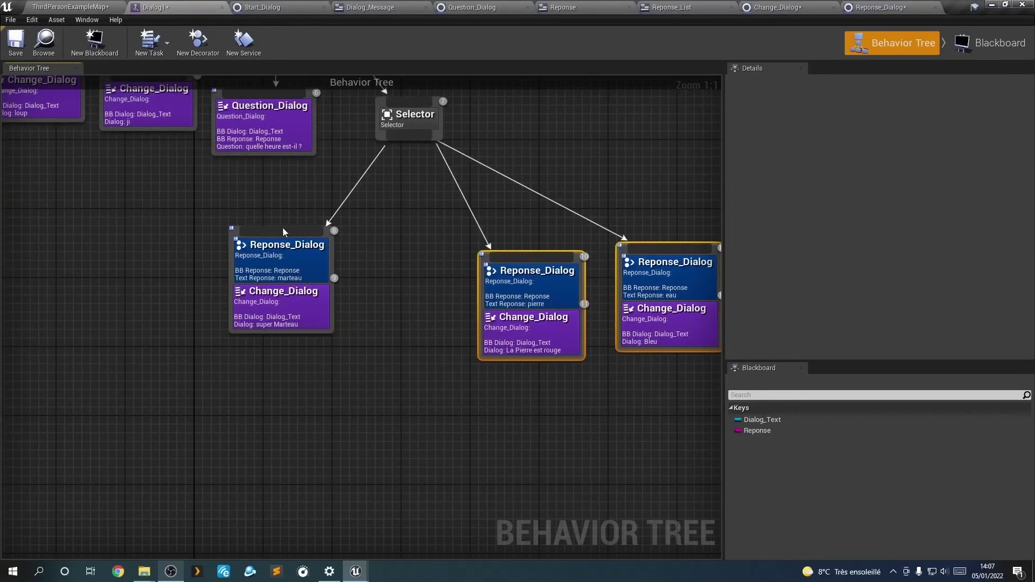
mouse_move(283, 331)
left_mouse_down()
mouse_move(239, 364)
mouse_move(262, 394)
left_mouse_up()
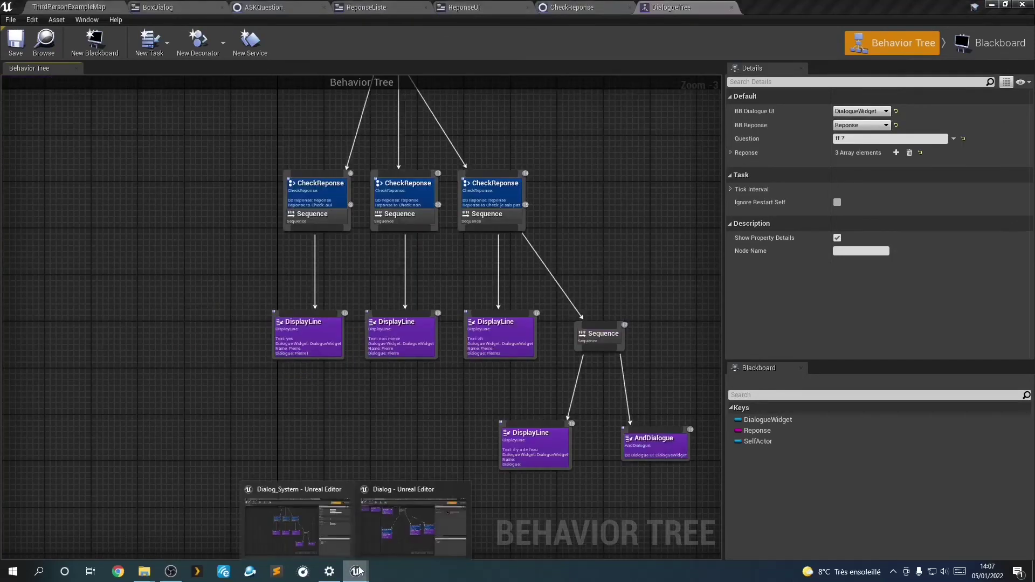
Add a Sequence under the Selector and give it a Reponse_Dialog condition.
left_click(400, 308)
right_click_drag(400, 309, 346, 444)
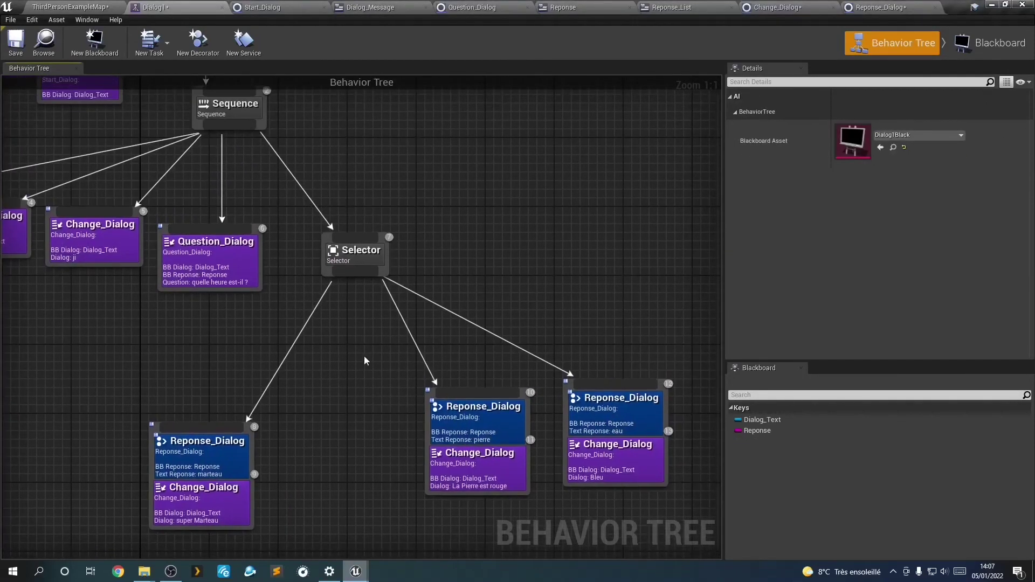
mouse_move(334, 274)
left_mouse_down()
mouse_move(302, 444)
mouse_move(288, 389)
left_mouse_up()
type("seq")
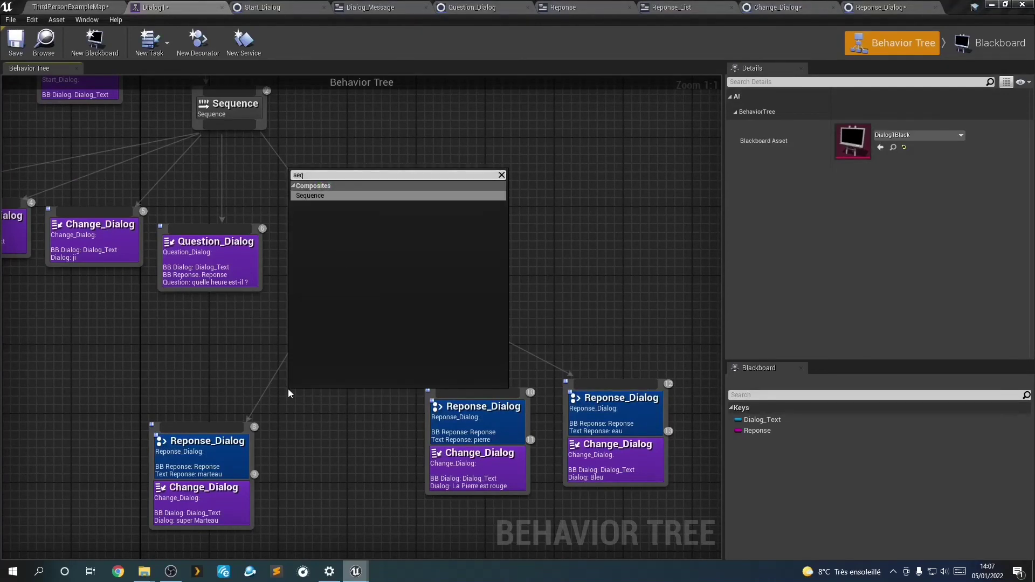
key("Return")
left_click_drag(310, 404, 258, 352)
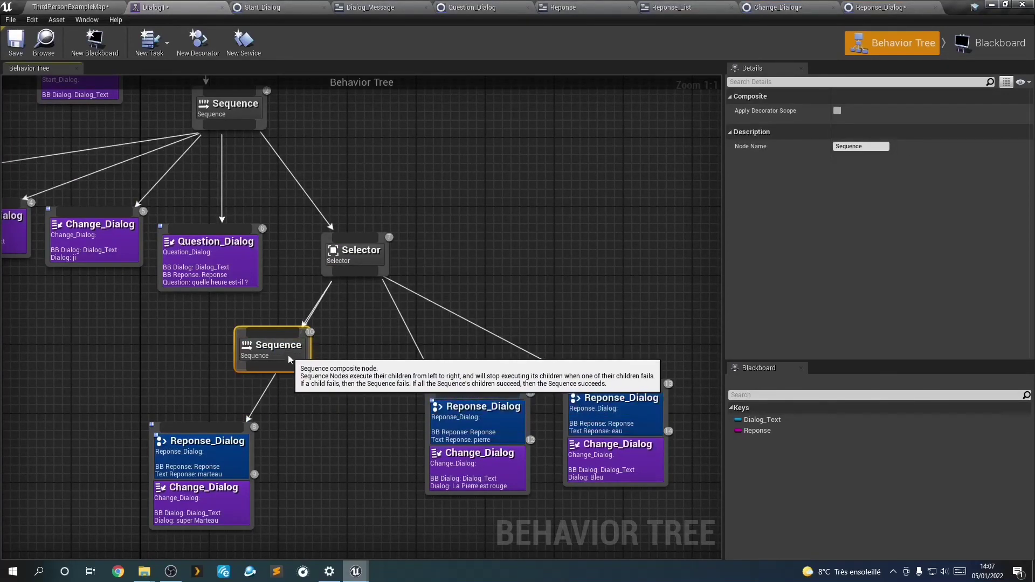
right_click(264, 355)
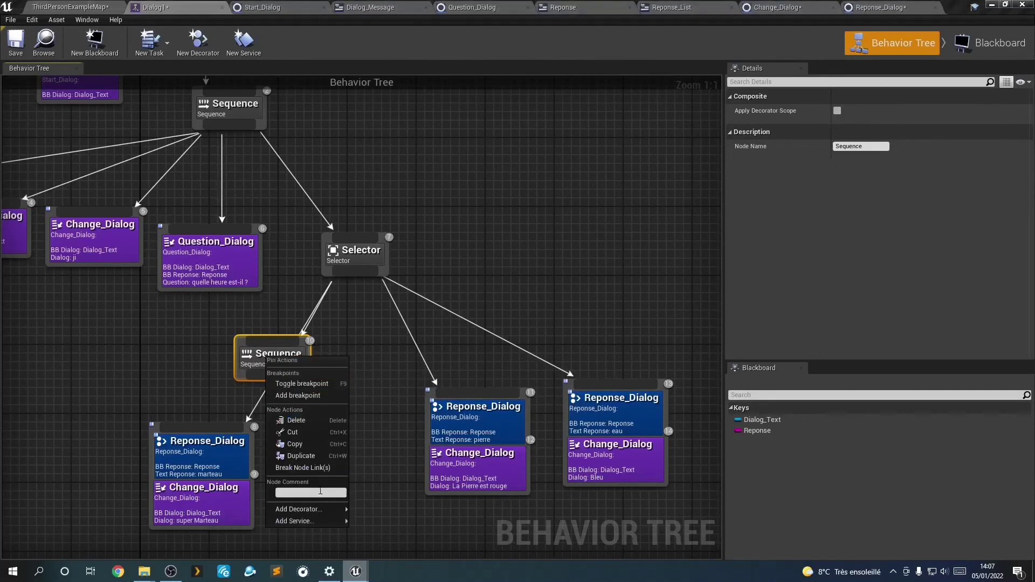
mouse_move(325, 506)
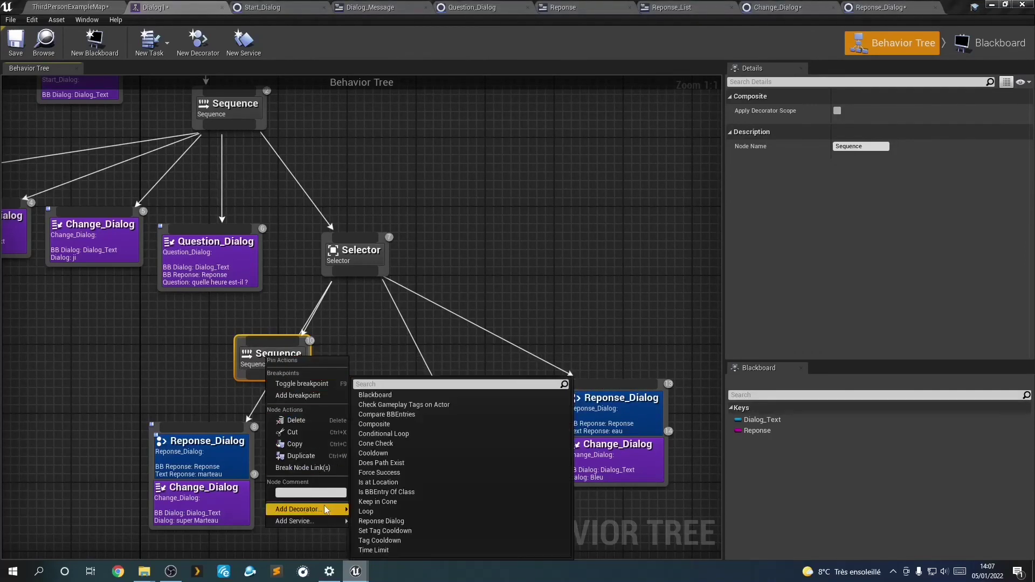
left_click(396, 522)
Move the marteau condition onto the Sequence, delete the empty one, and wire super Marteau under it.
mouse_move(189, 491)
left_mouse_down()
mouse_move(133, 557)
mouse_move(142, 433)
left_mouse_up()
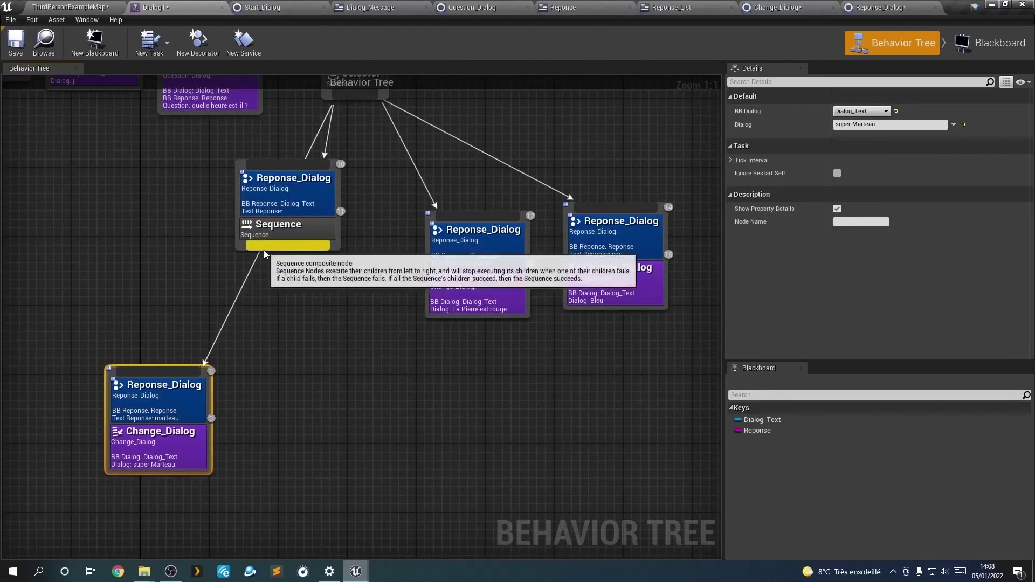
left_click_drag(261, 252, 254, 358)
left_click(166, 491)
right_click_drag(166, 492, 140, 367)
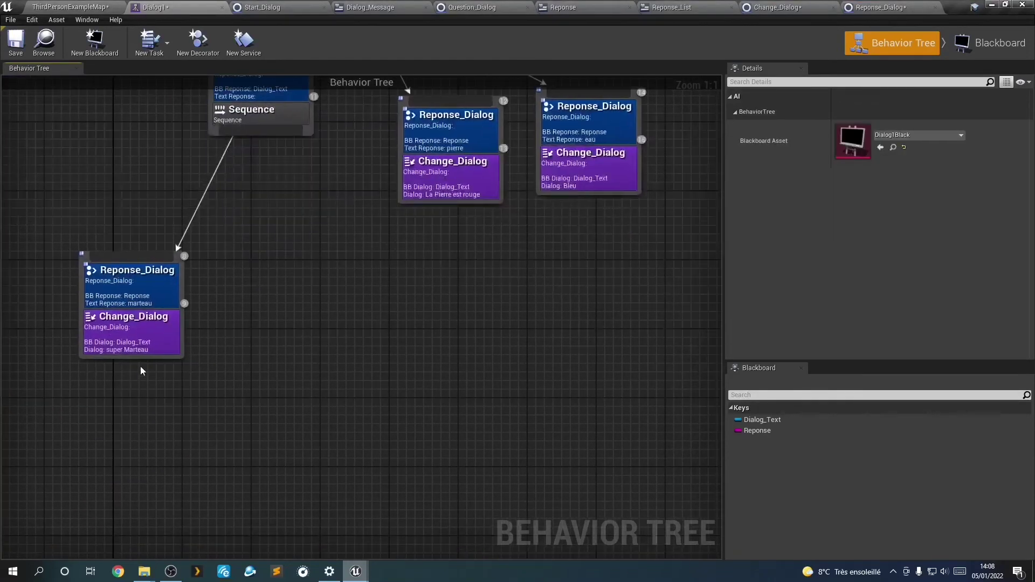
left_click(146, 359)
mouse_move(147, 363)
left_mouse_down()
mouse_move(108, 330)
mouse_move(106, 315)
left_mouse_up()
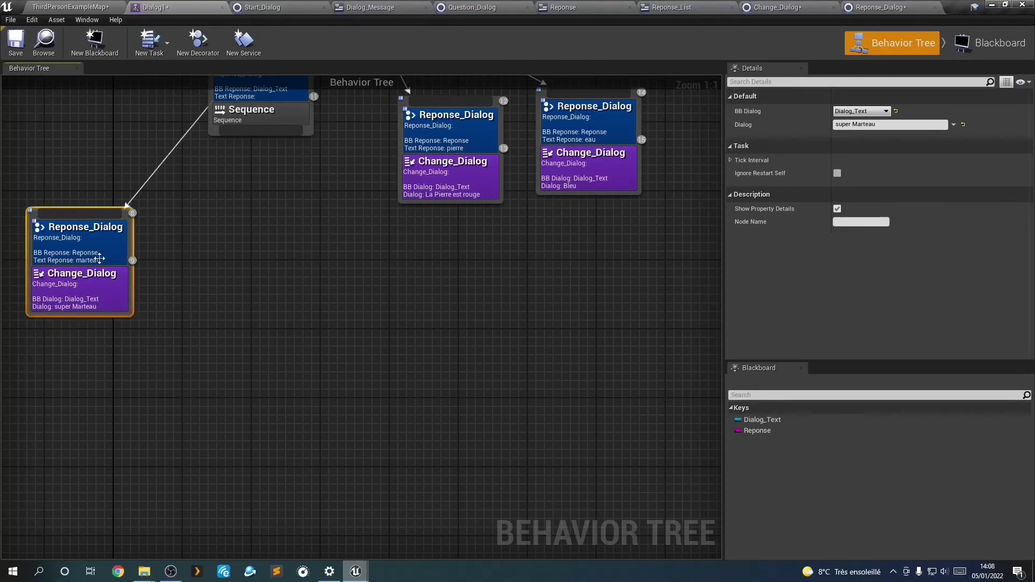
right_click_drag(180, 261, 230, 361)
left_click_drag(133, 330, 294, 231)
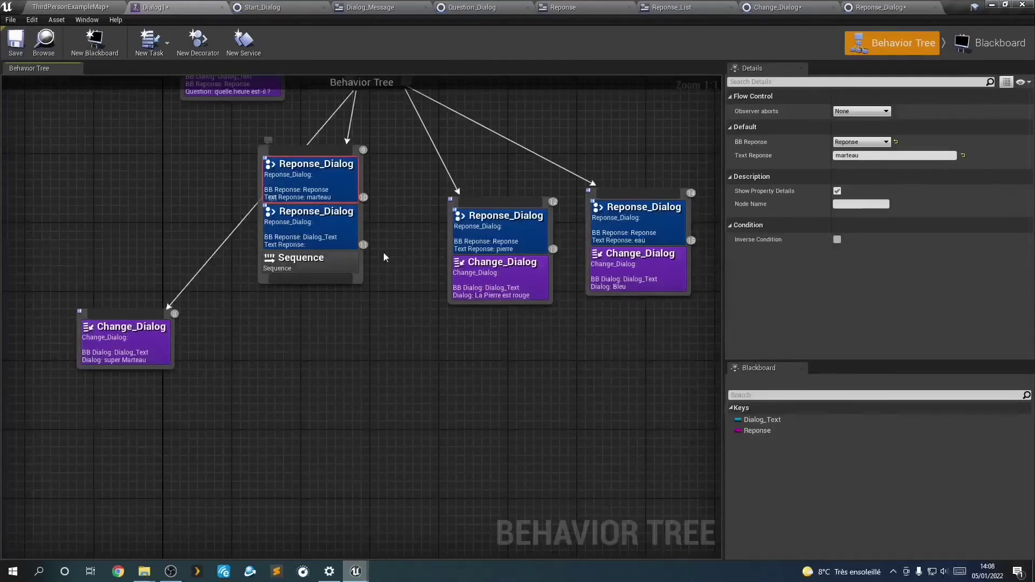
key("Delete")
left_click_drag(124, 312, 310, 231)
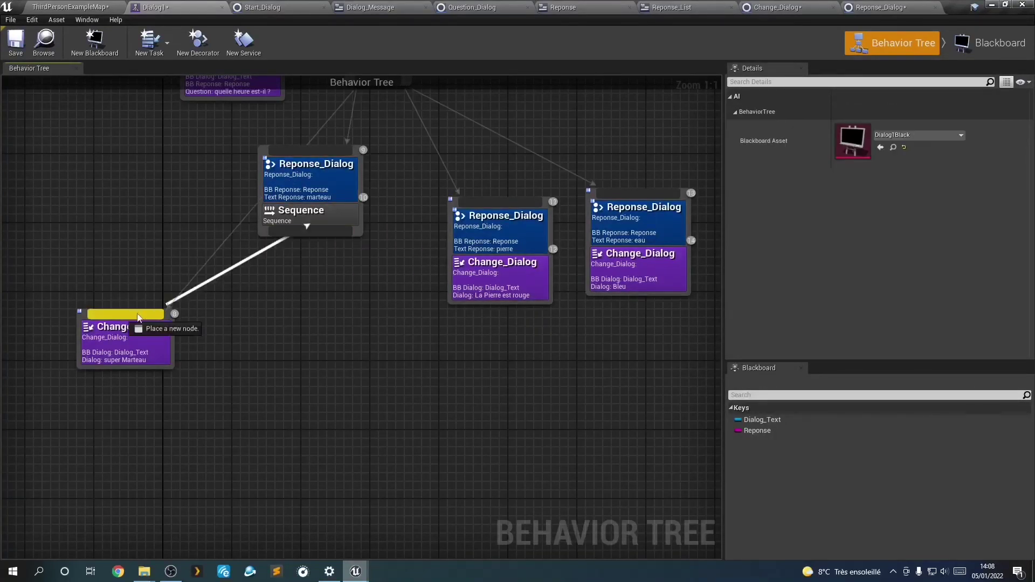
Duplicate the super Marteau line, set the copy's Dialog to 'u', and connect it second.
left_click(142, 349)
left_click_drag(142, 349, 188, 346)
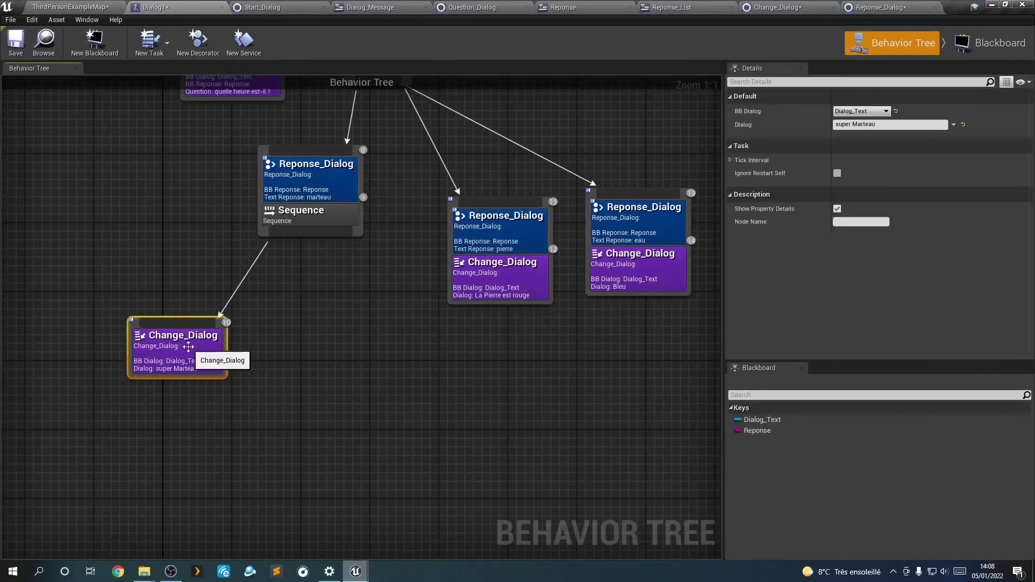
key("ctrl+w")
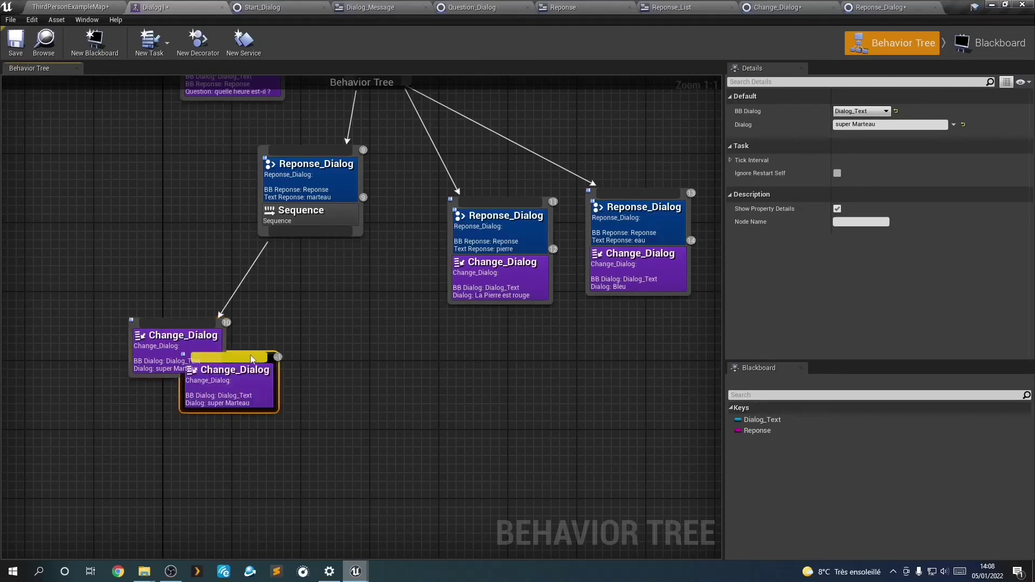
left_click_drag(264, 315, 341, 345)
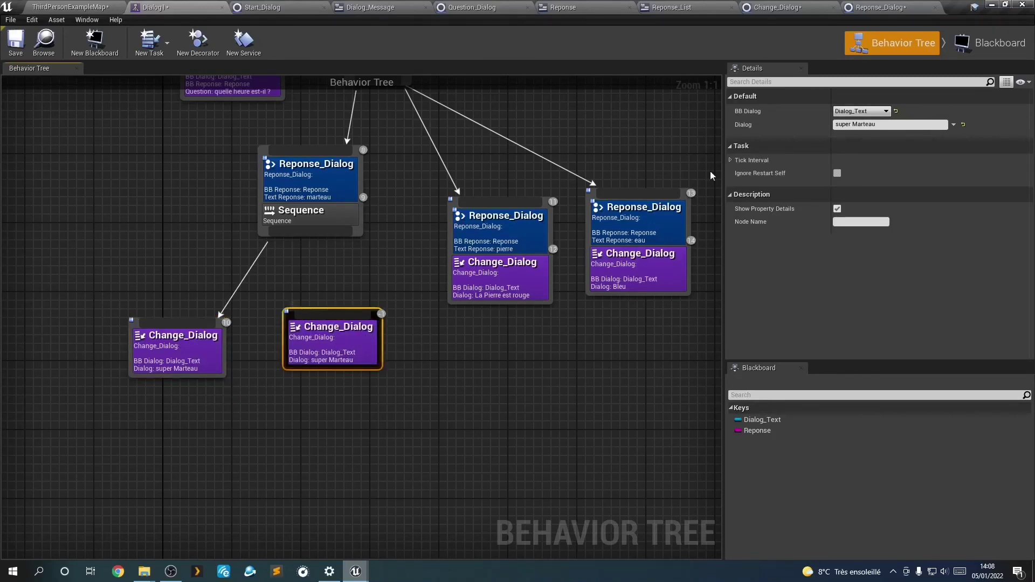
left_click(830, 125)
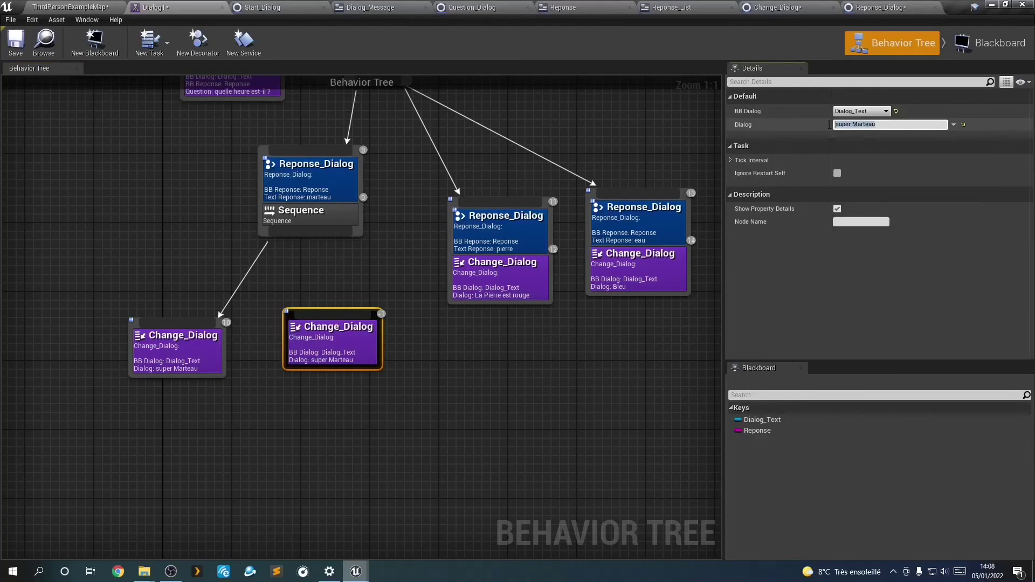
type("u")
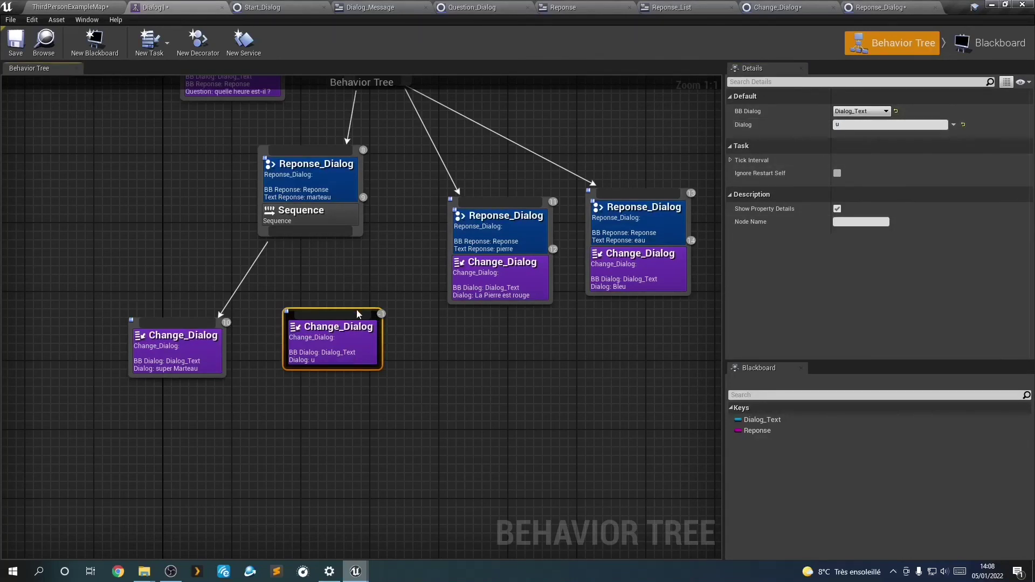
left_click_drag(357, 309, 309, 231)
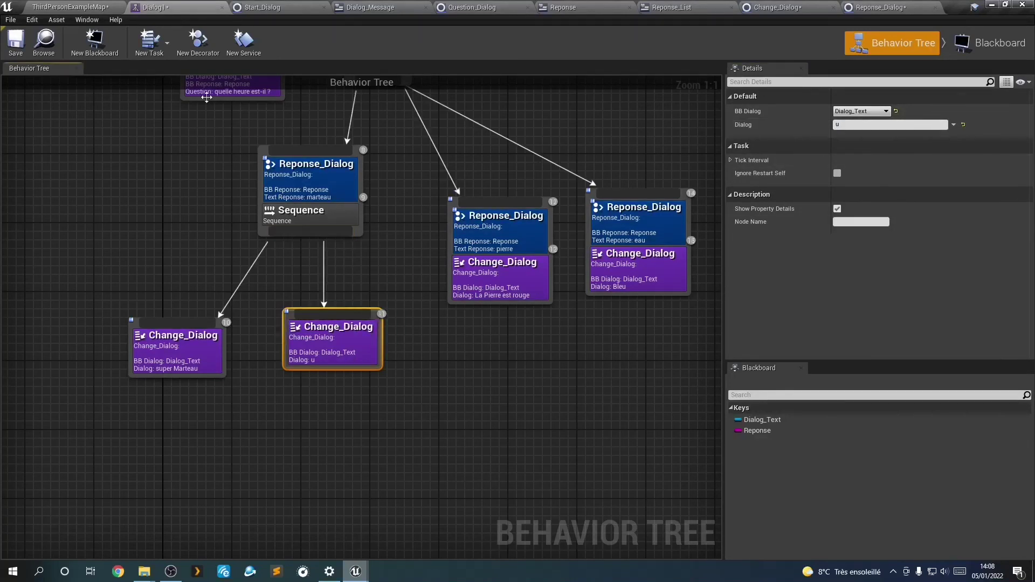
Save the Dialog1 behavior tree and launch a play session of the level.
left_click(16, 40)
left_click(70, 7)
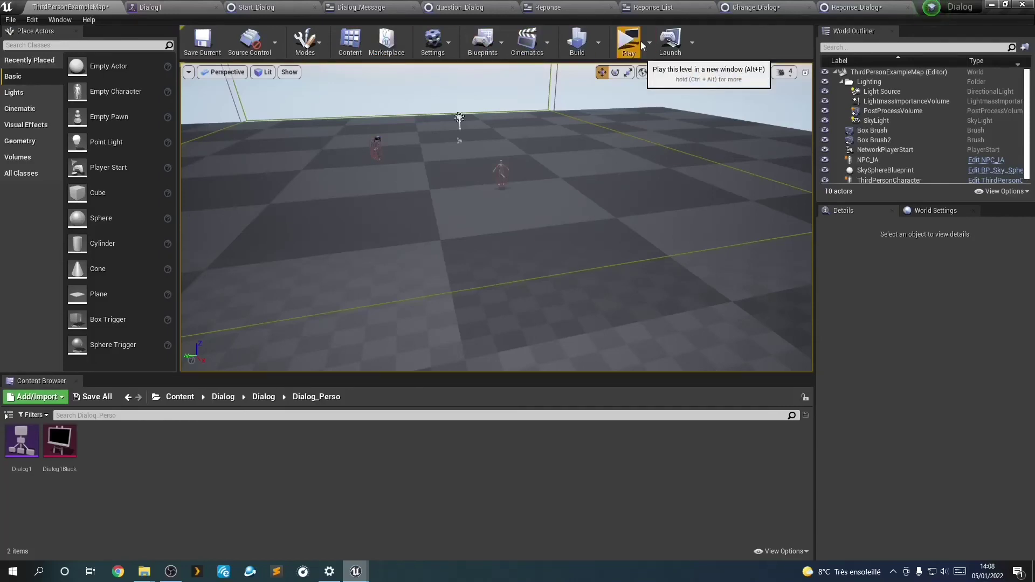
left_click(640, 41)
Walk to the NPC, answer marteau and check that 'super Marteau' appears, then stop playing.
key("w")
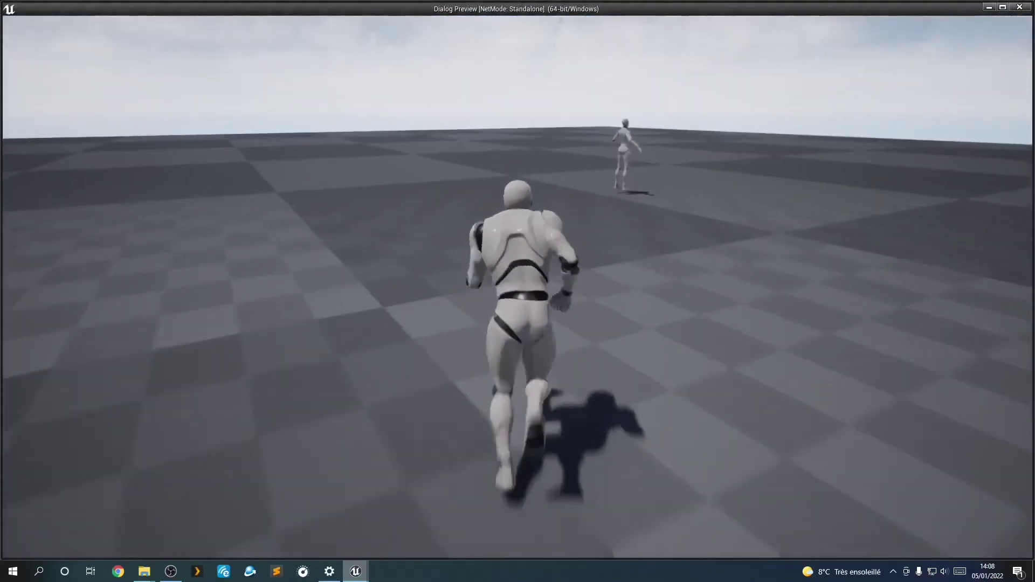
key("e")
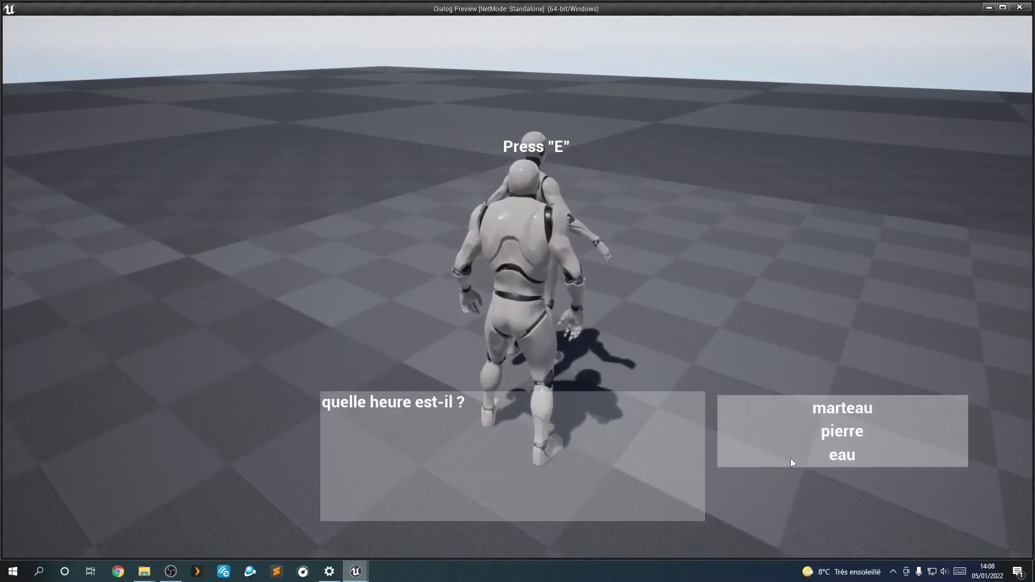
left_click(790, 458)
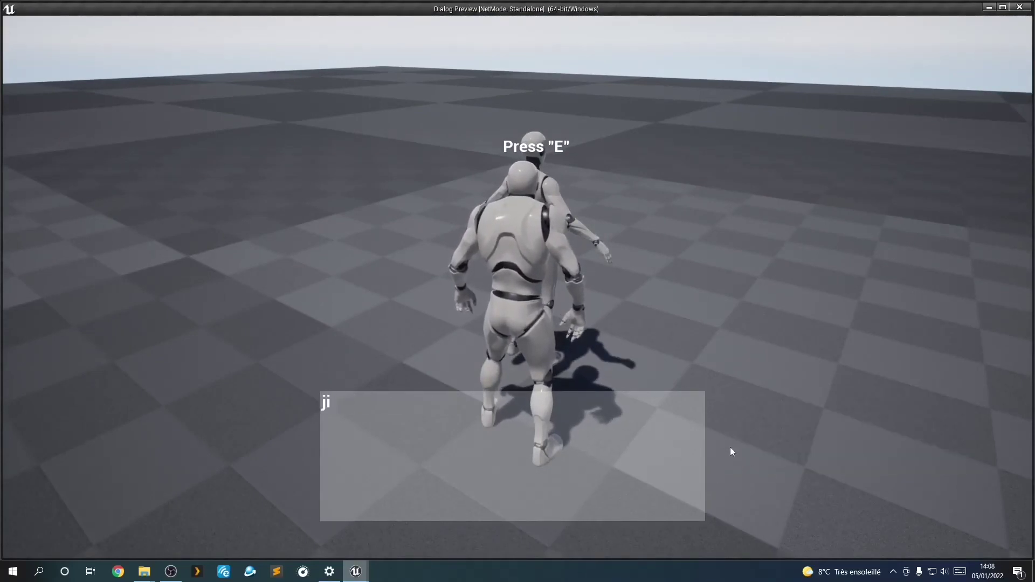
left_click(838, 410)
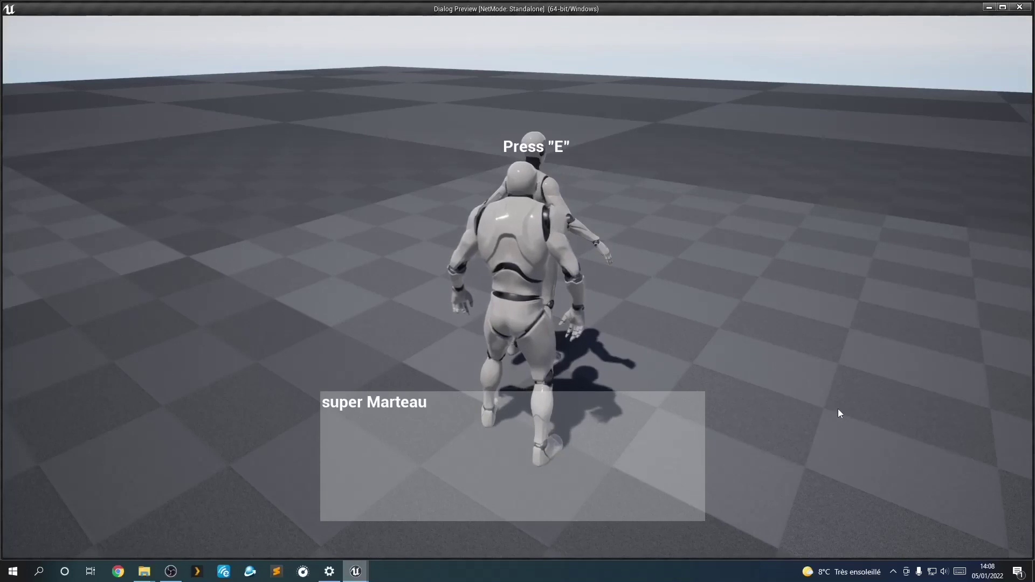
key("Escape")
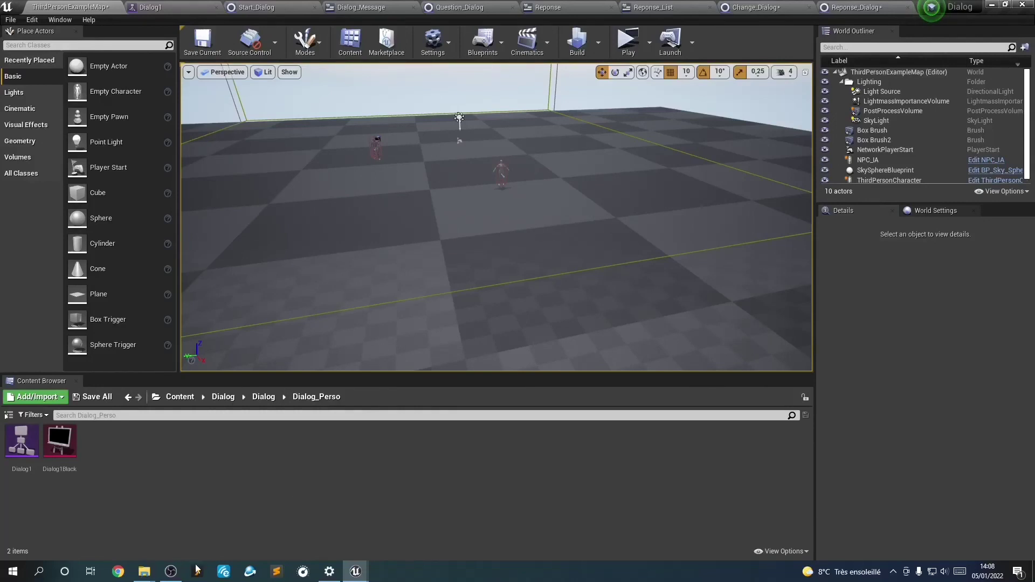
mouse_move(182, 575)
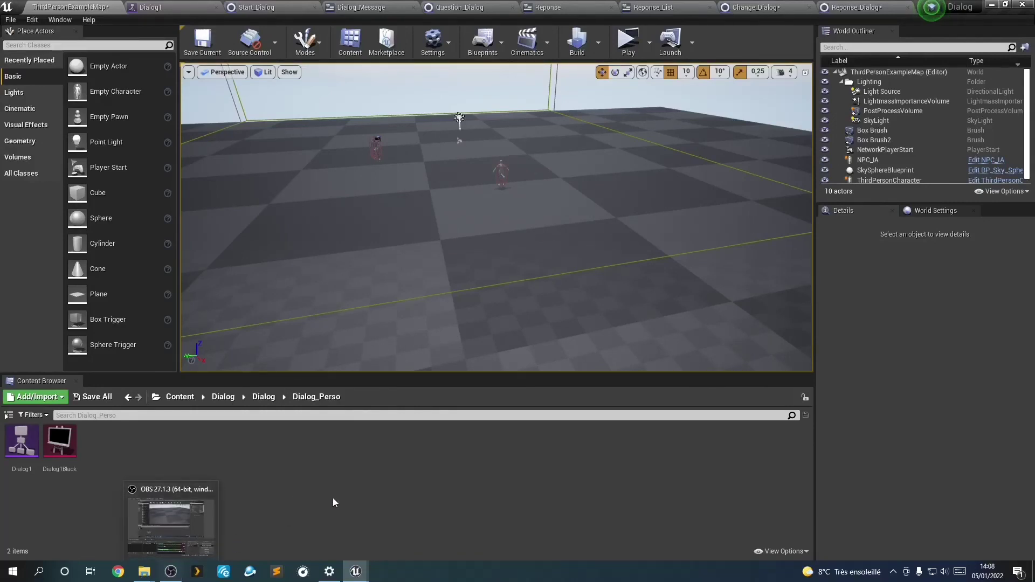